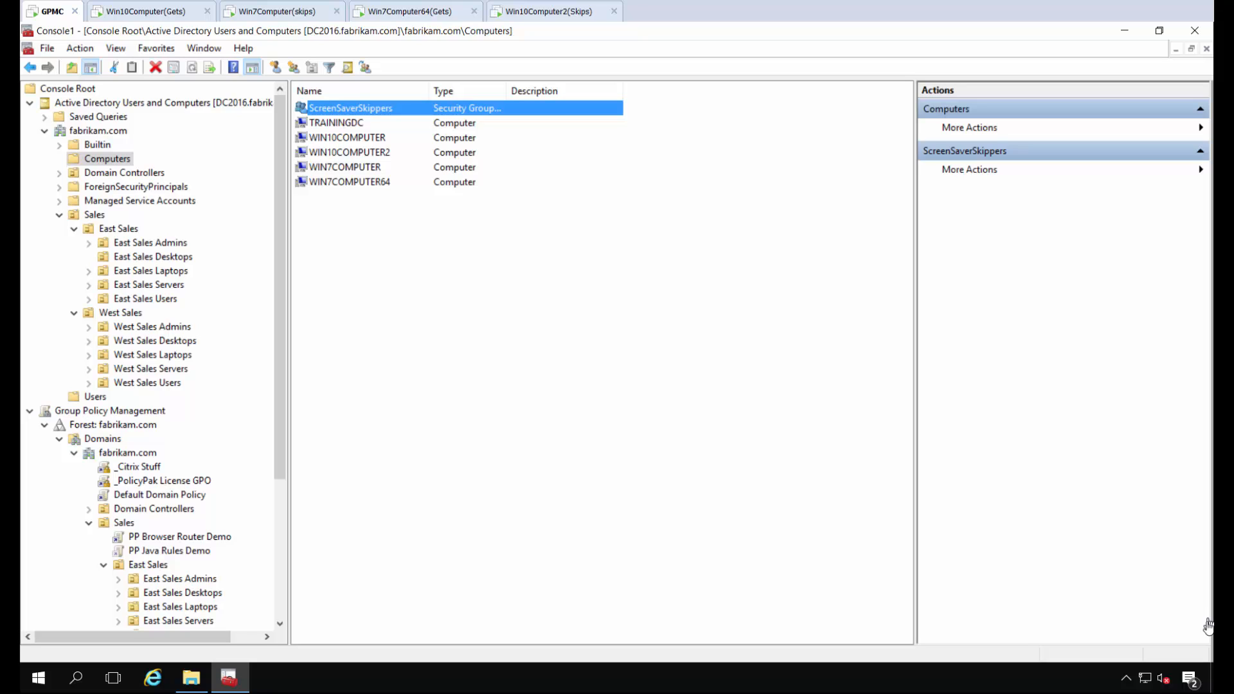
Look over the Win10Computer, Win7Computer, Win7Computer64 and Win10Computer2 desktops, then return to the GPMC machine.
left_click(145, 13)
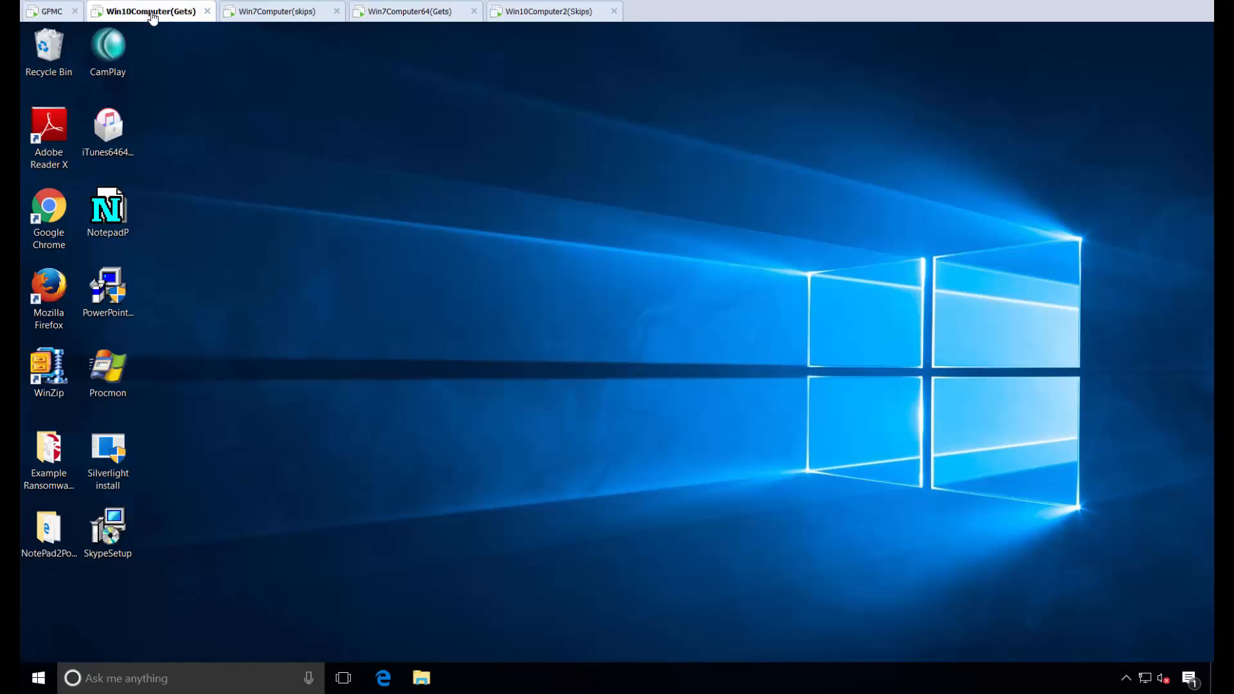
left_click(283, 13)
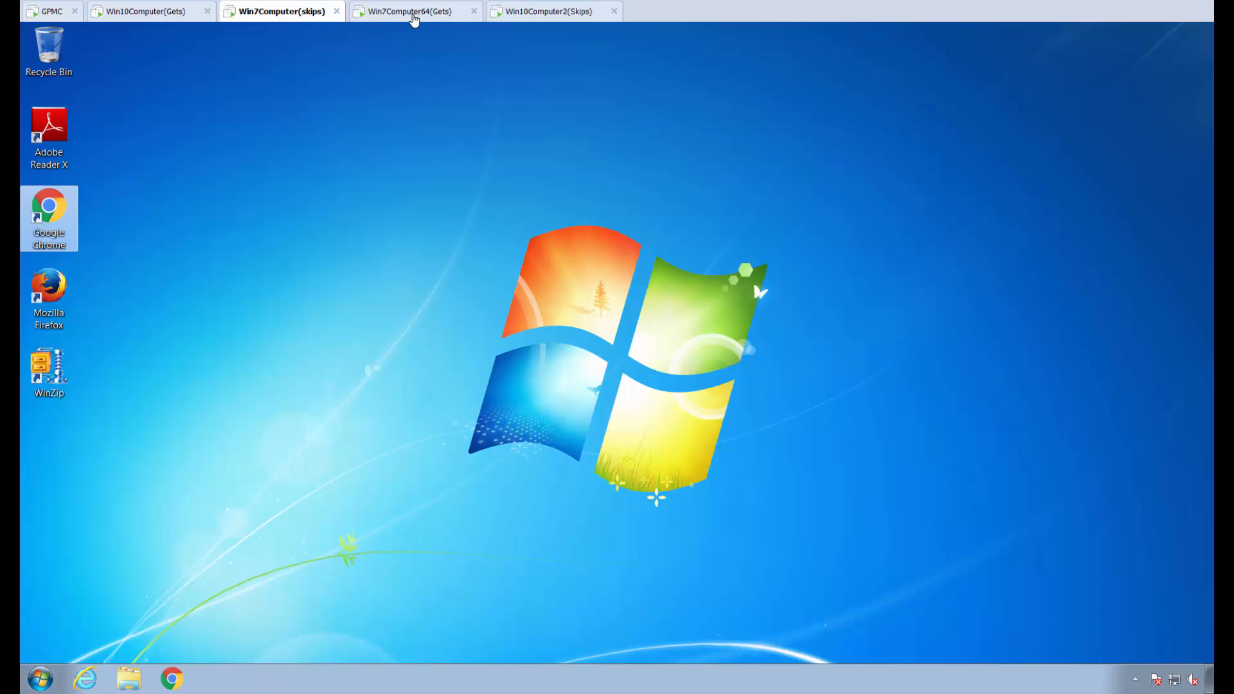
left_click(414, 16)
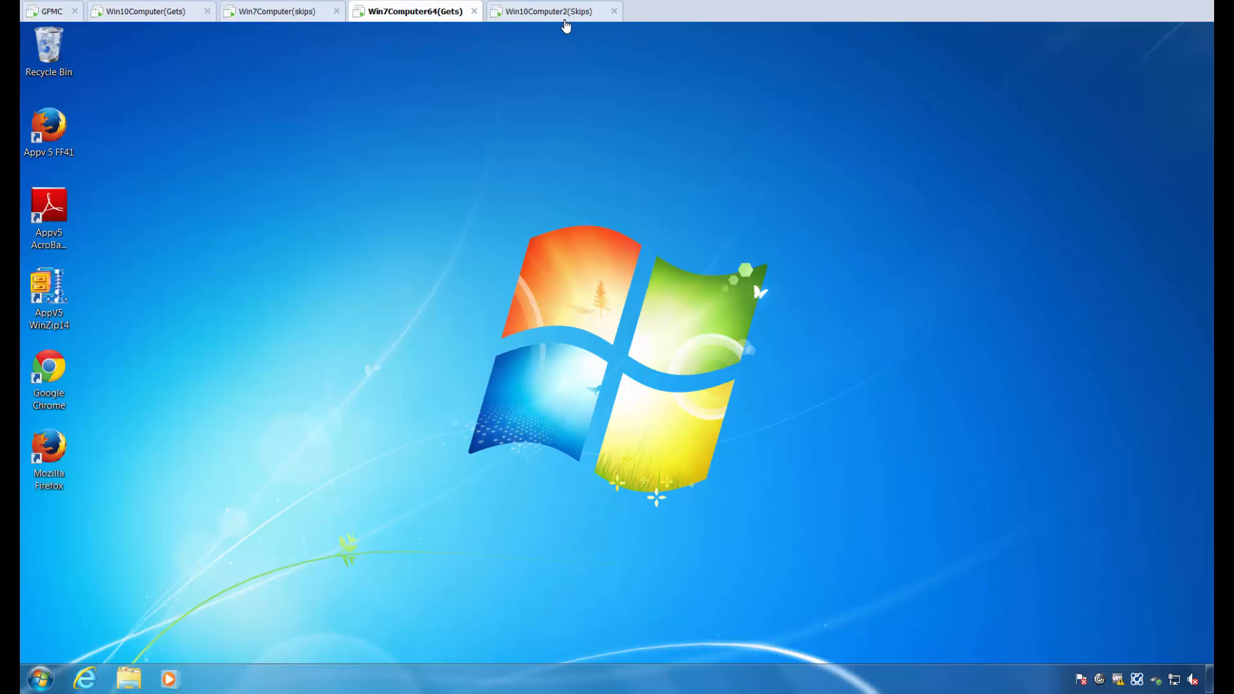
left_click(561, 20)
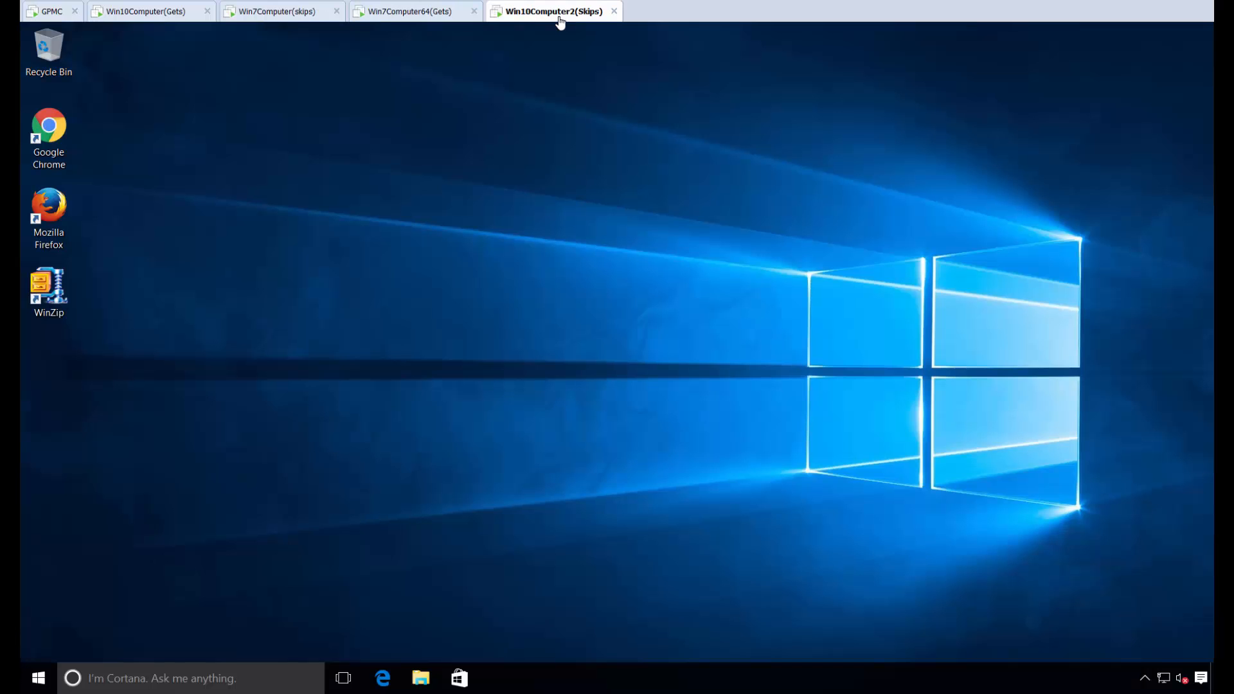
left_click(51, 11)
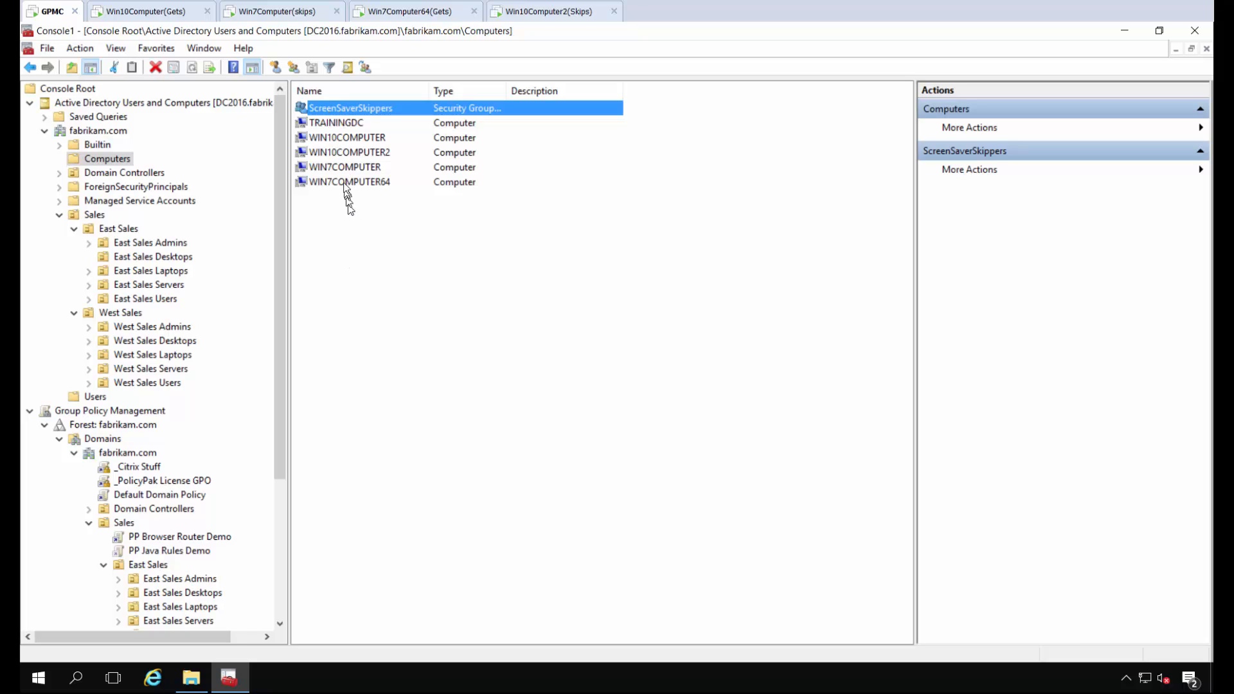
Start adding a member to the ScreenSaverSkippers group and include Computers among the object types to find.
double_click(358, 114)
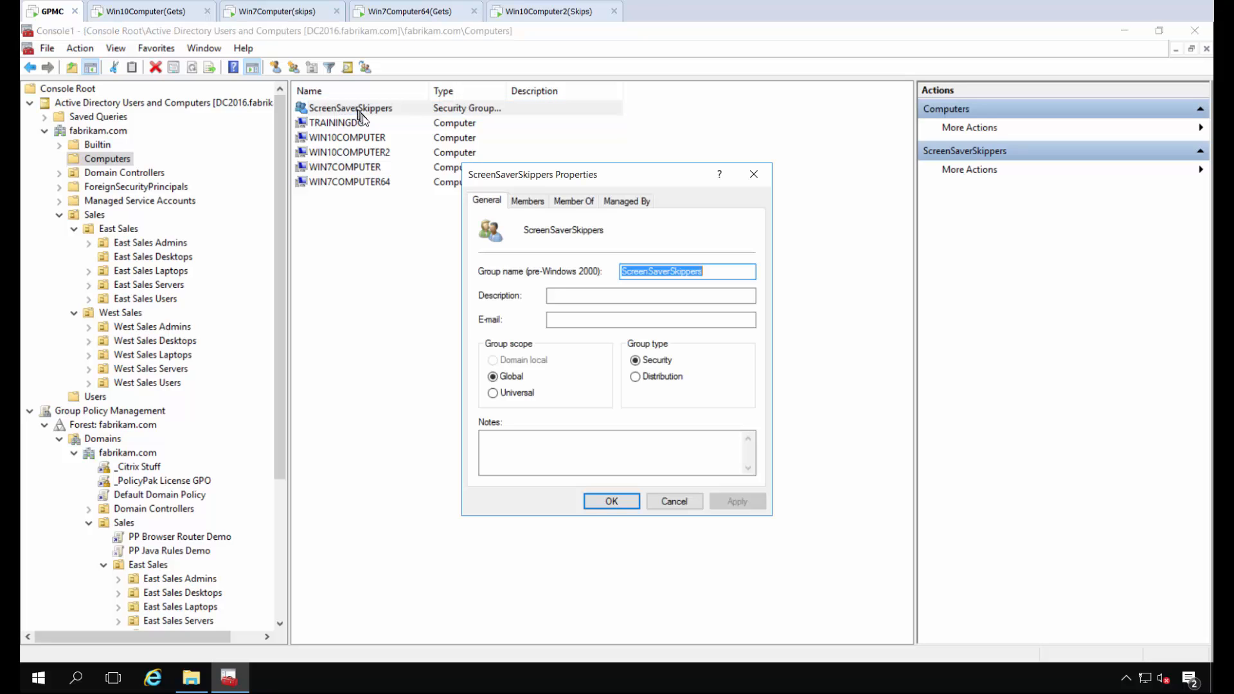
left_click(527, 201)
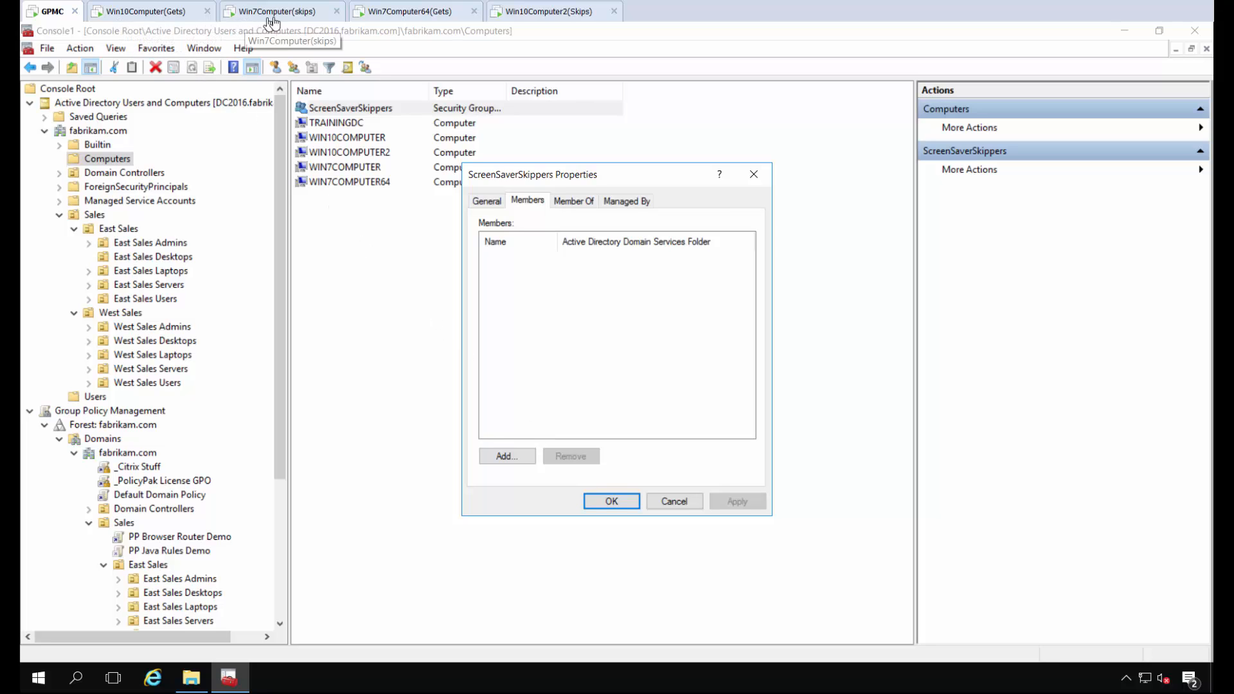
left_click(507, 456)
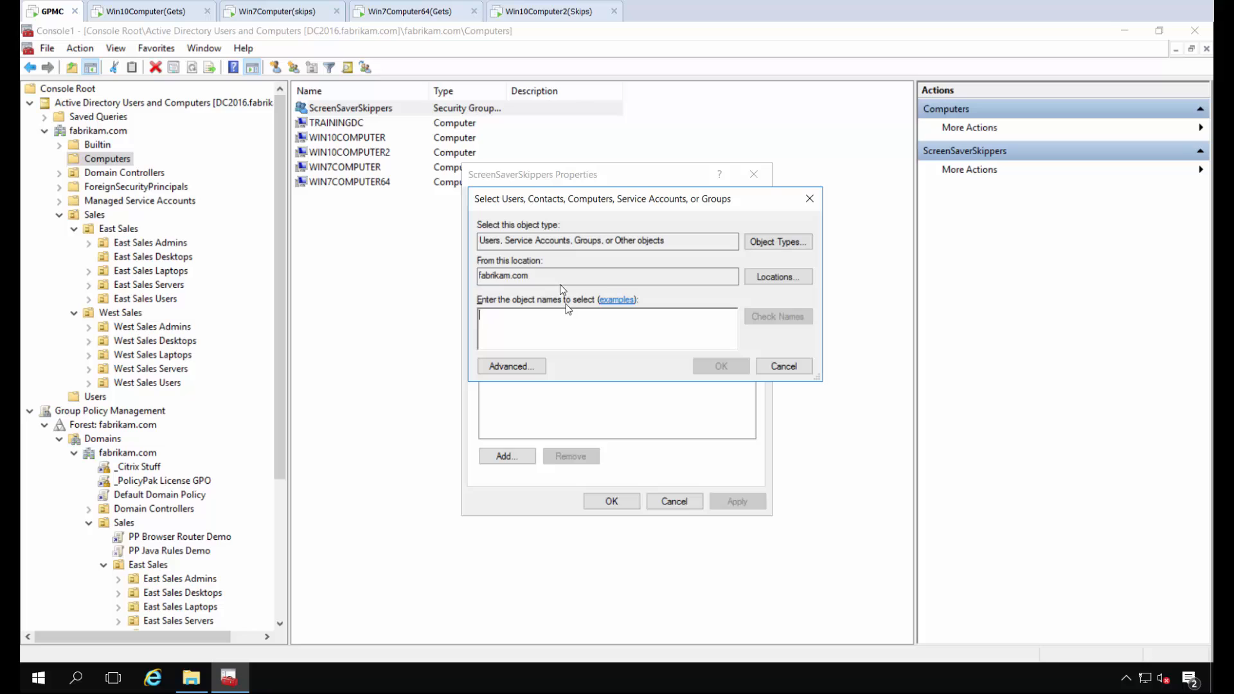
left_click(789, 247)
left_click(492, 330)
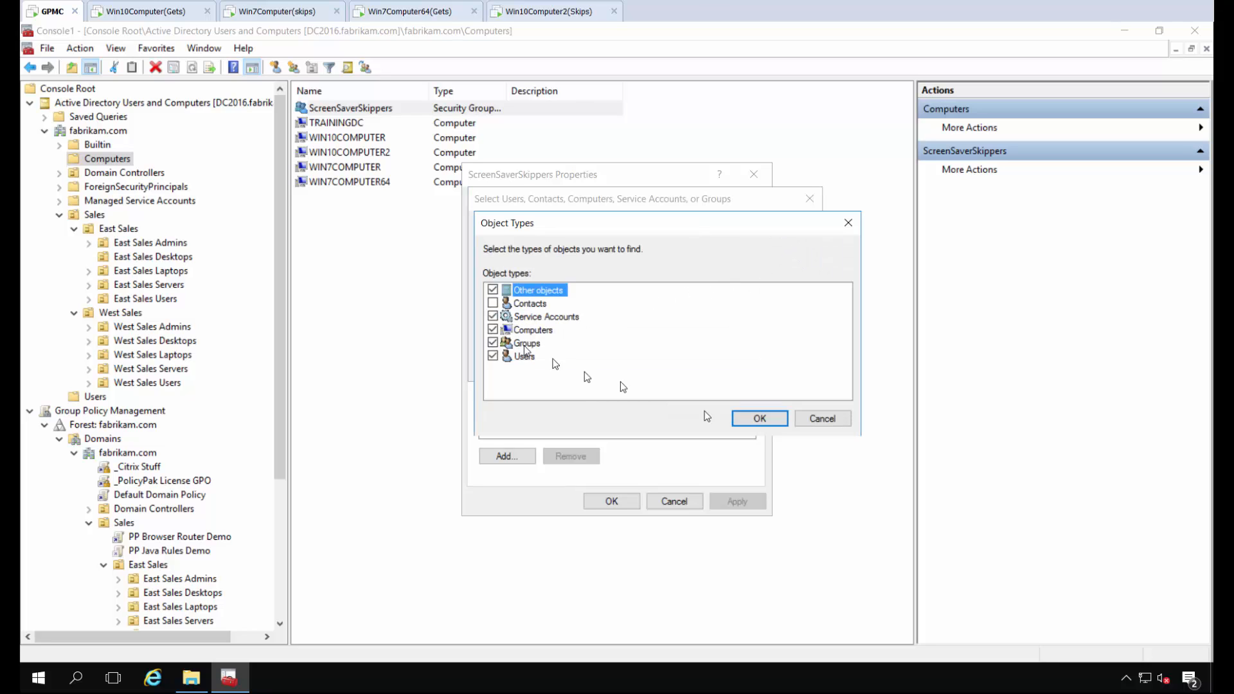
left_click(758, 419)
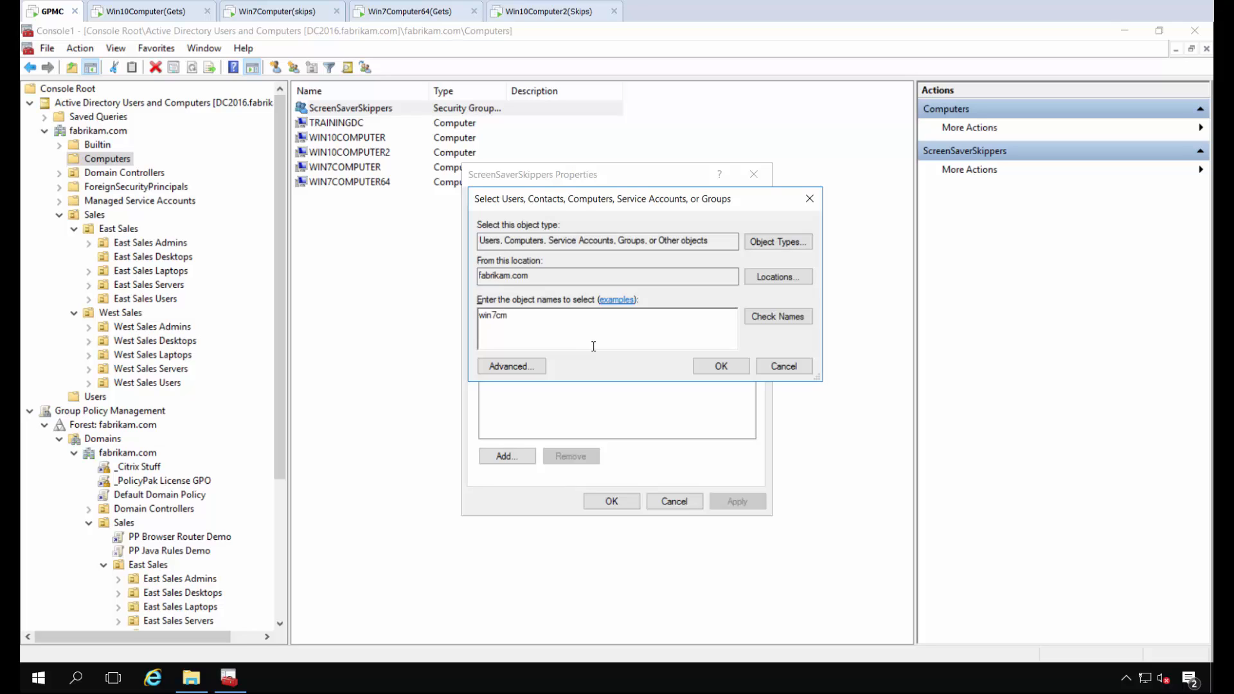
Find win7computer and add WIN7COMPUTER, not the 64 variant, as a member of the ScreenSaverSkippers group.
type("win7computer")
key("Return")
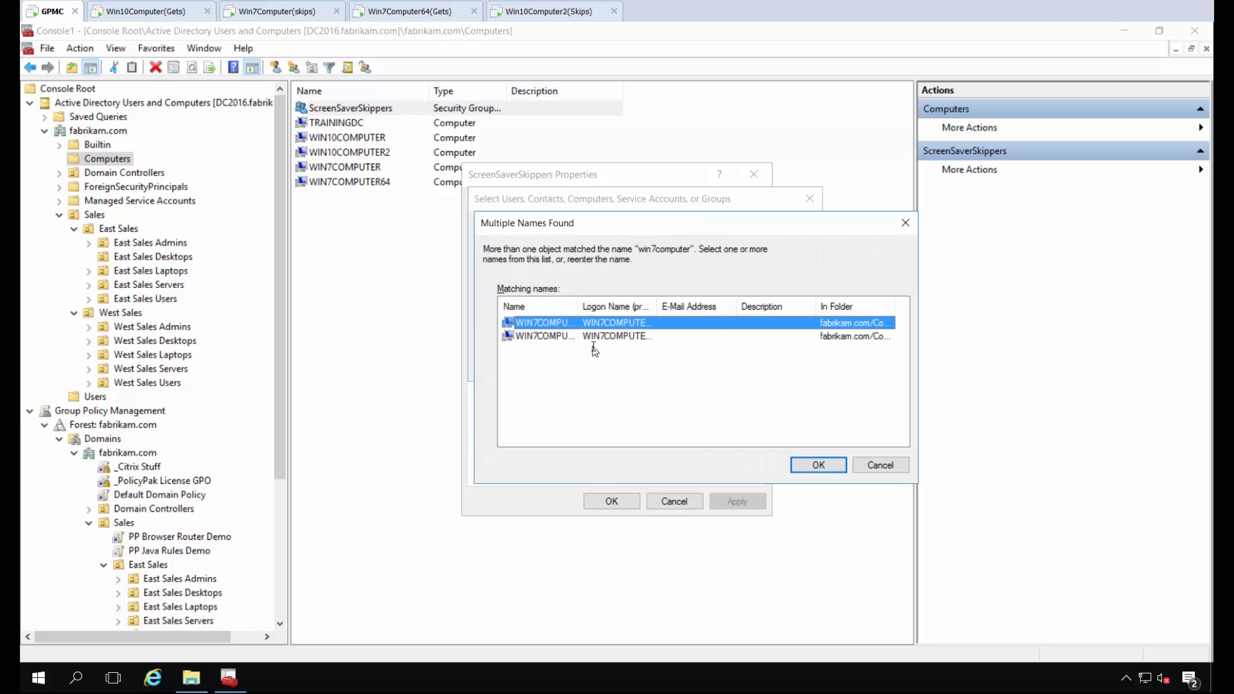
double_click(579, 308)
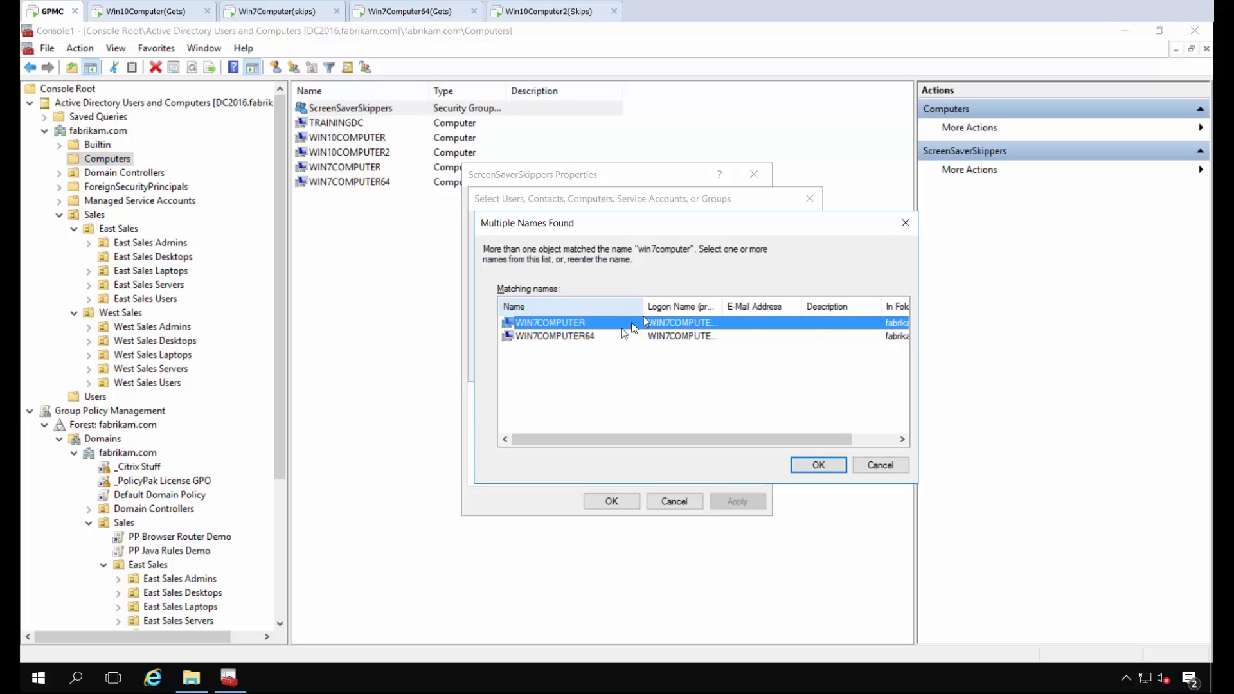
double_click(552, 321)
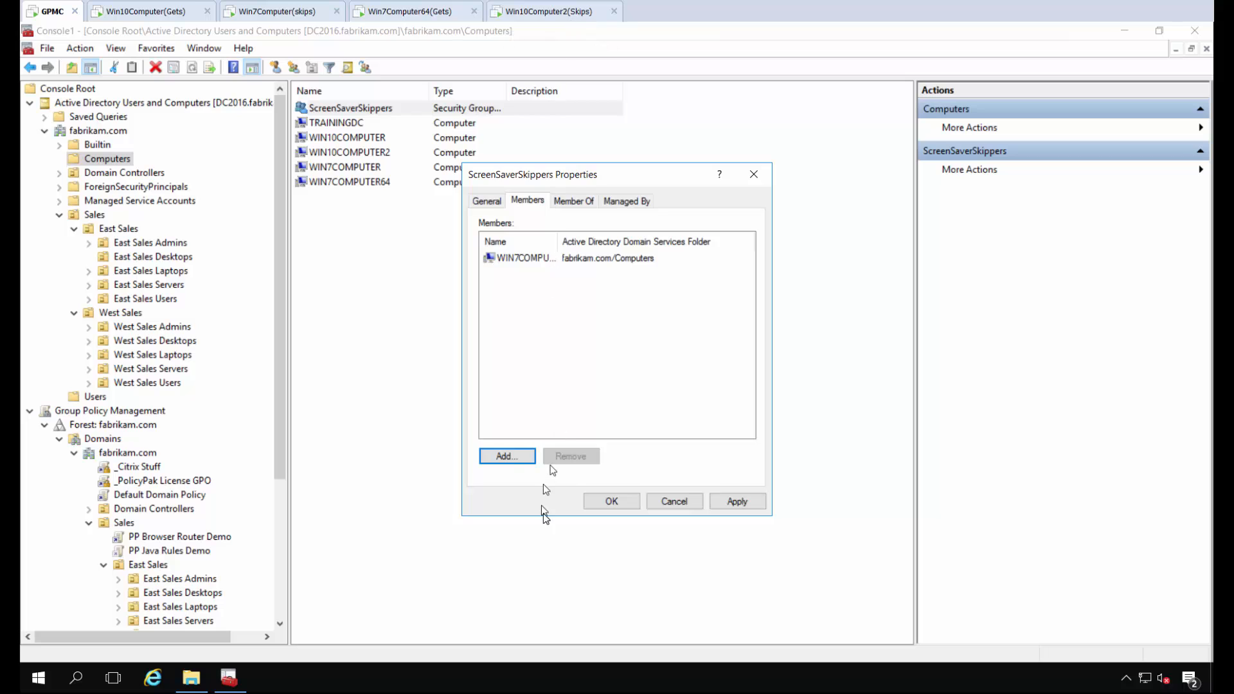
Add win10computer2 to the ScreenSaverSkippers group, check the new member's properties, and save the group membership.
left_click(503, 457)
type("win")
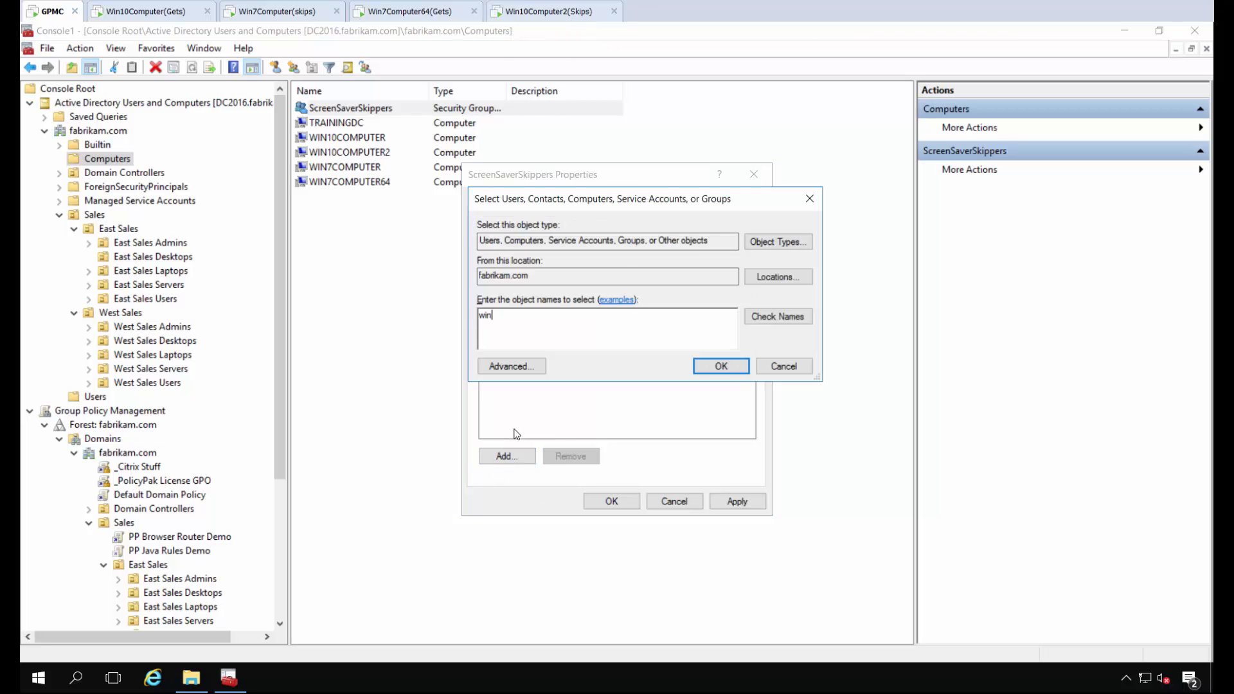
type("10computer2")
key("Return")
left_click_drag(560, 246, 598, 243)
double_click(555, 259)
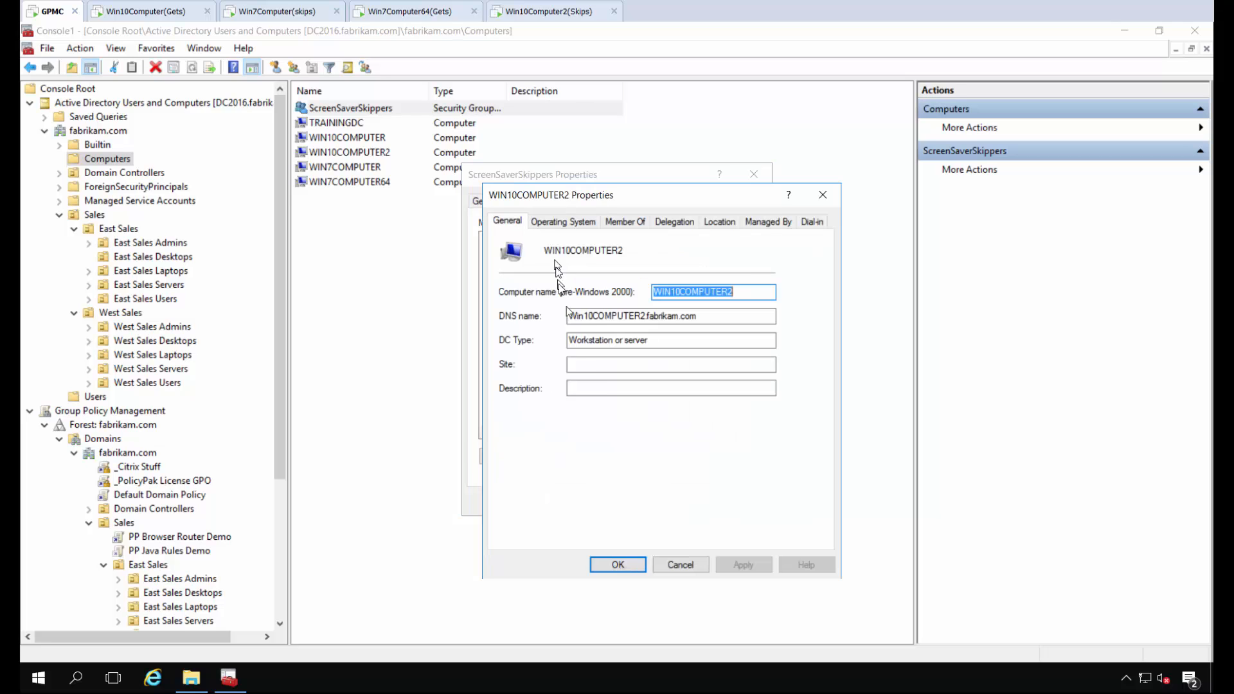
left_click(616, 566)
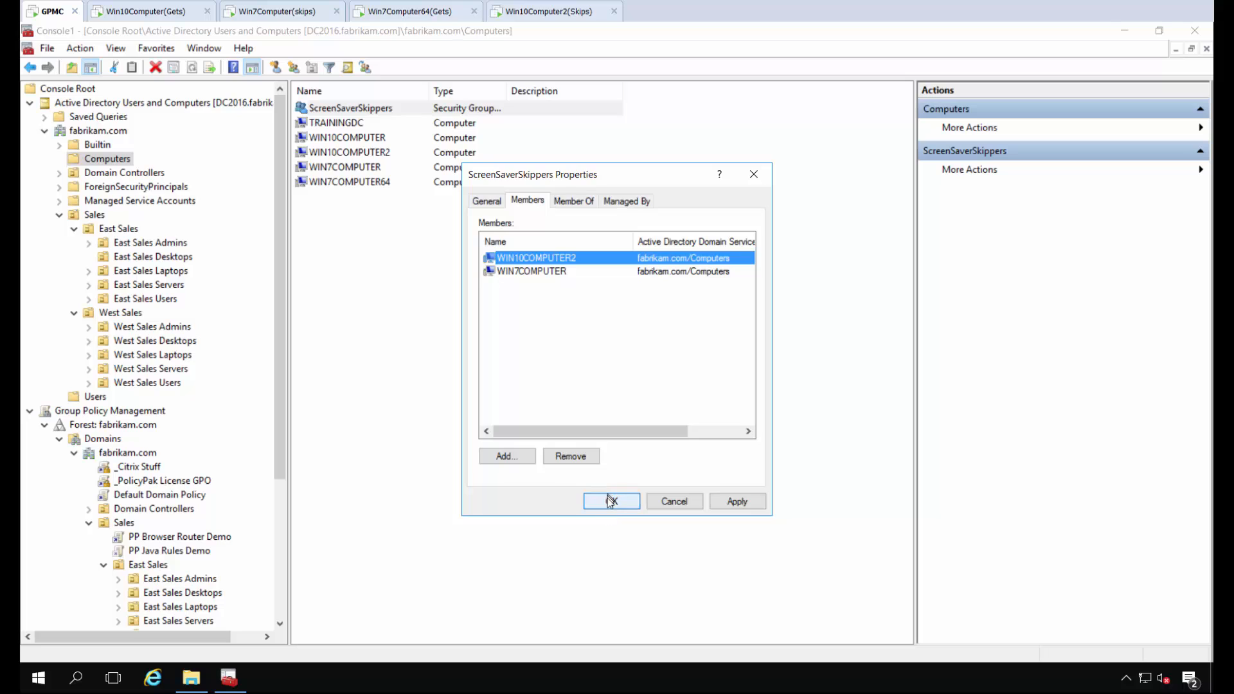
left_click(606, 500)
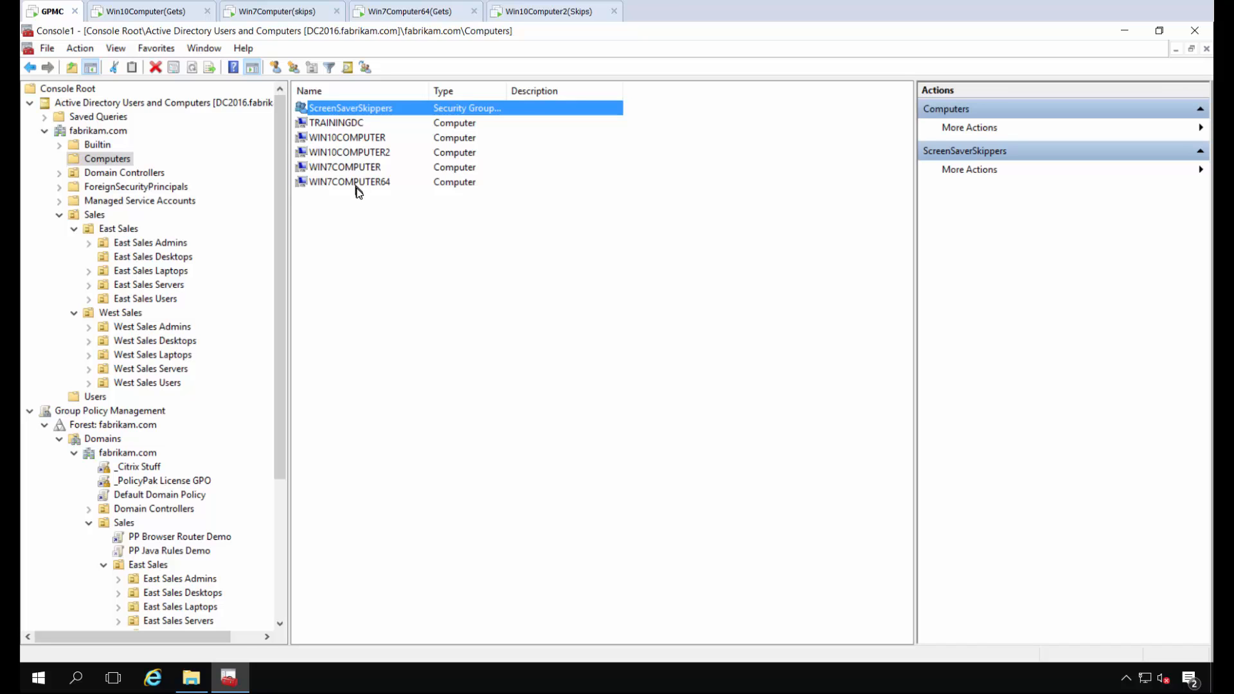
Move WIN10COMPUTER, WIN10COMPUTER2, WIN7COMPUTER and WIN7COMPUTER64 from Computers into the East Sales Desktops OU.
left_click_drag(282, 257, 287, 363)
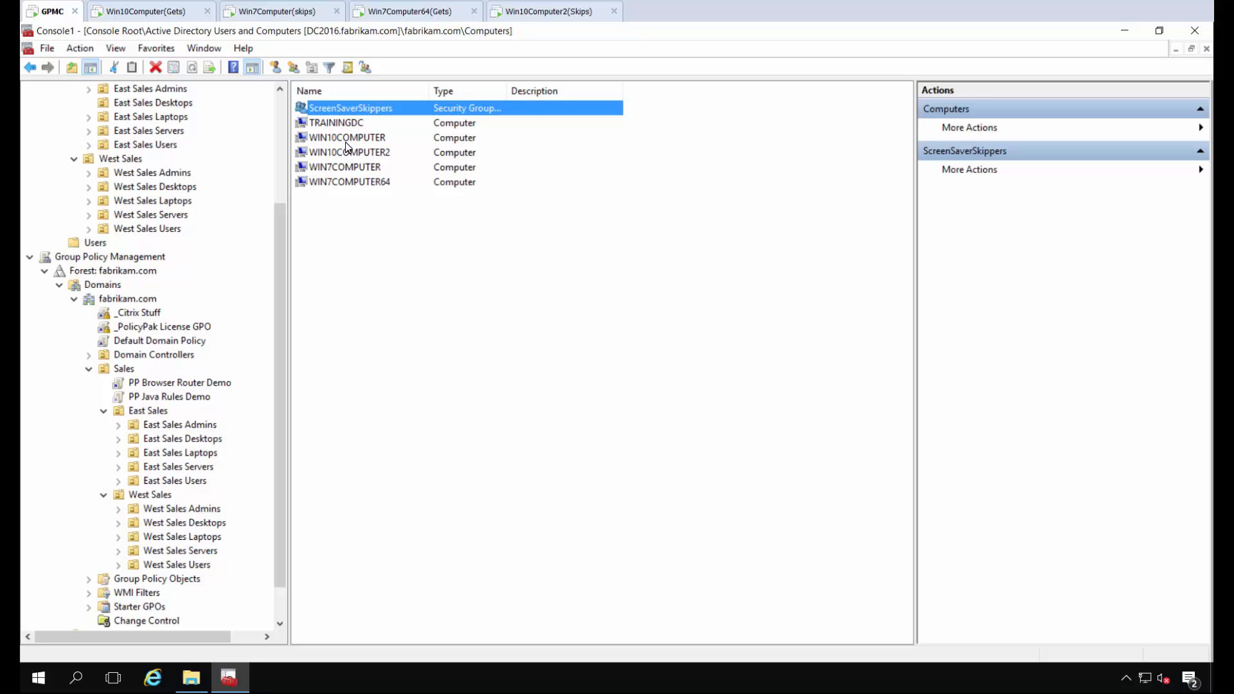
left_click(345, 141)
left_click(346, 182, "shift")
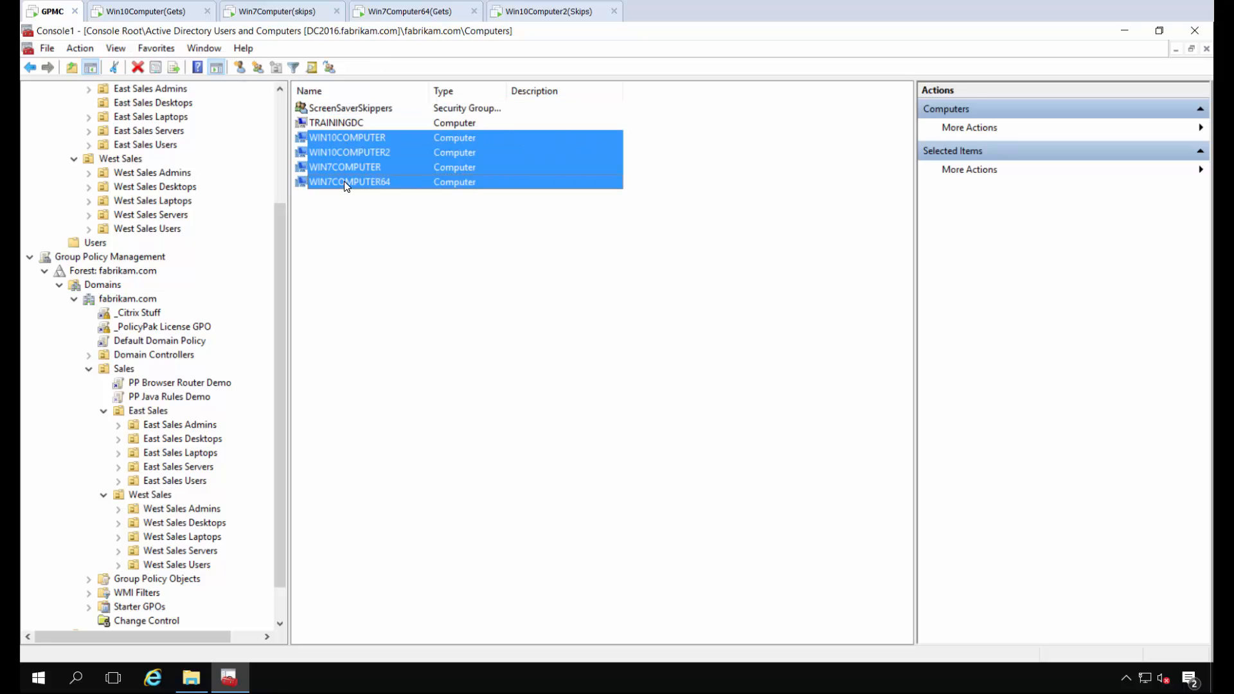
left_click_drag(362, 171, 172, 110)
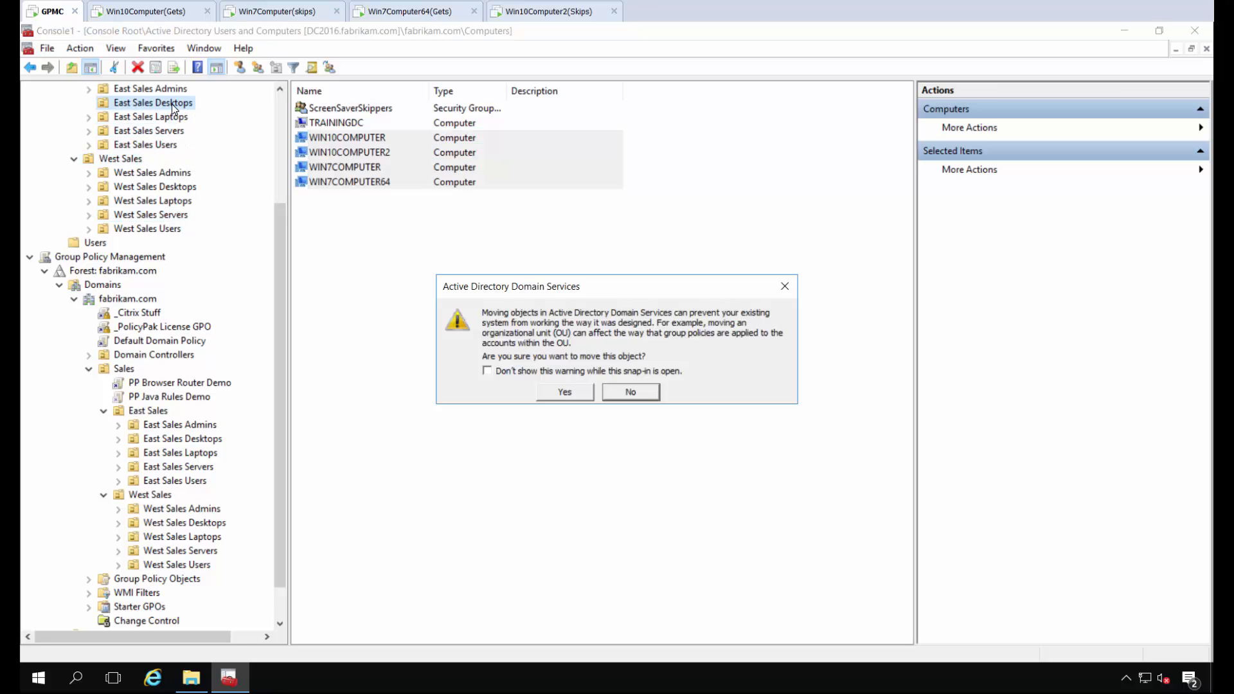
left_click(560, 394)
left_click_drag(284, 360, 283, 346)
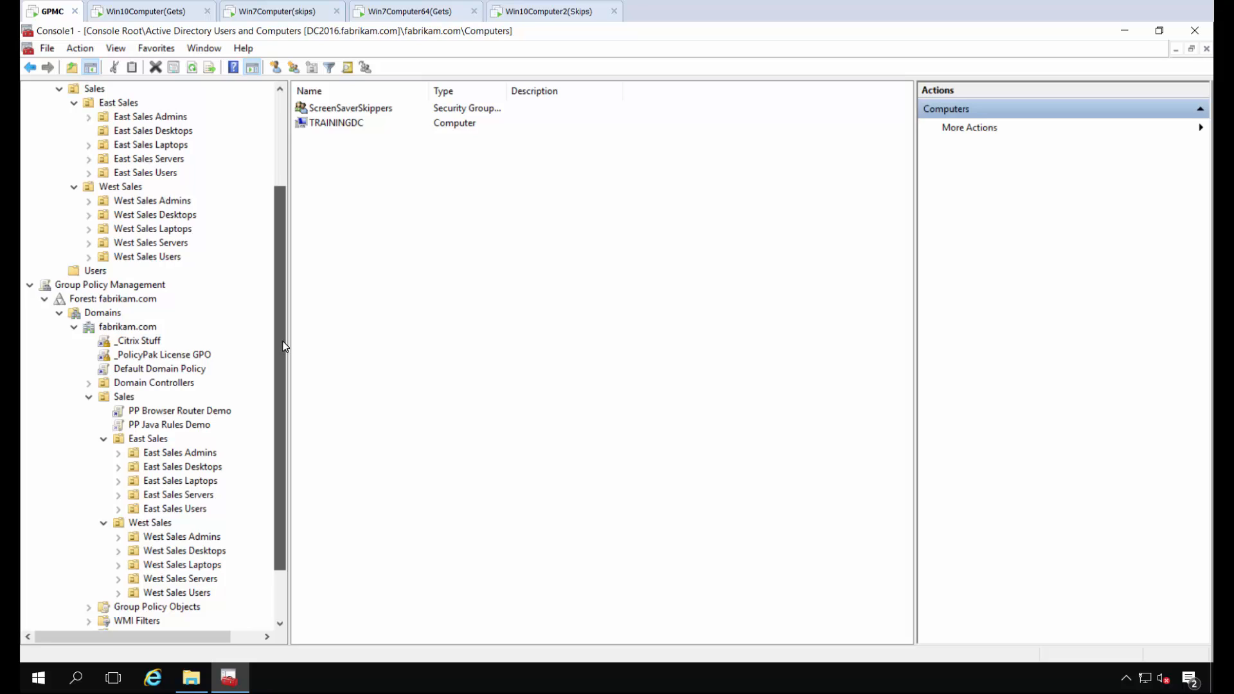
left_click_drag(285, 346, 286, 346)
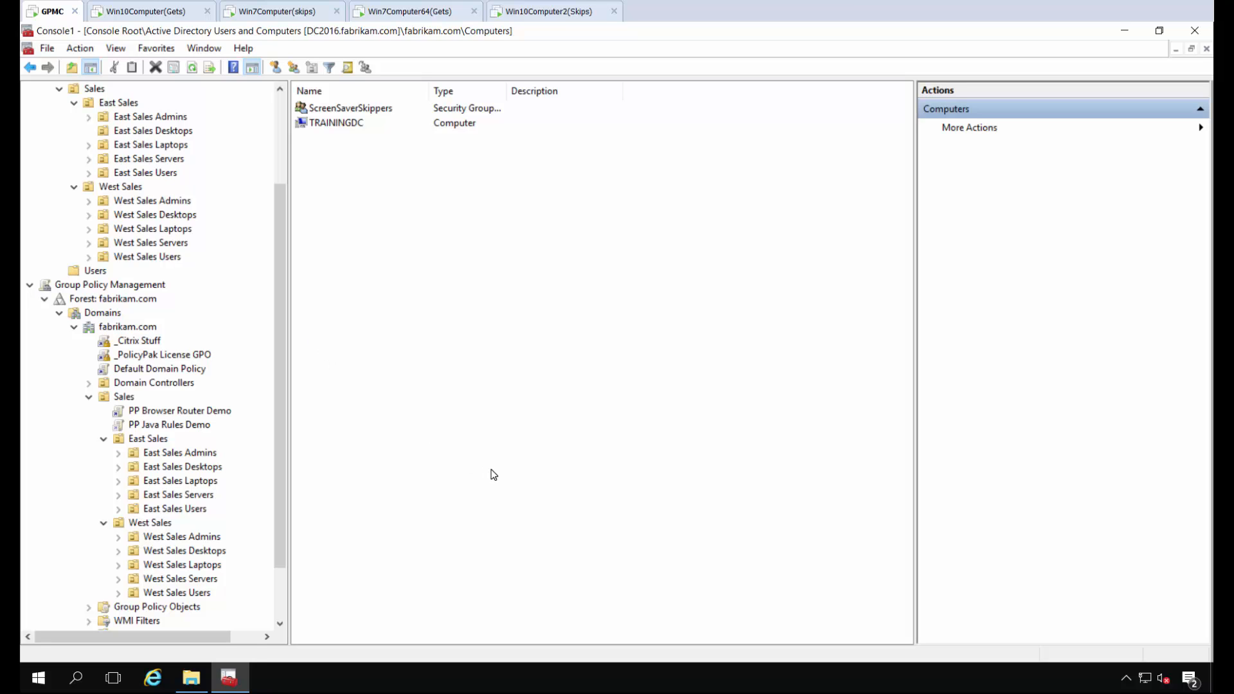
Switch to the Win10Computer(Gets) machine and restart it.
left_click(122, 12)
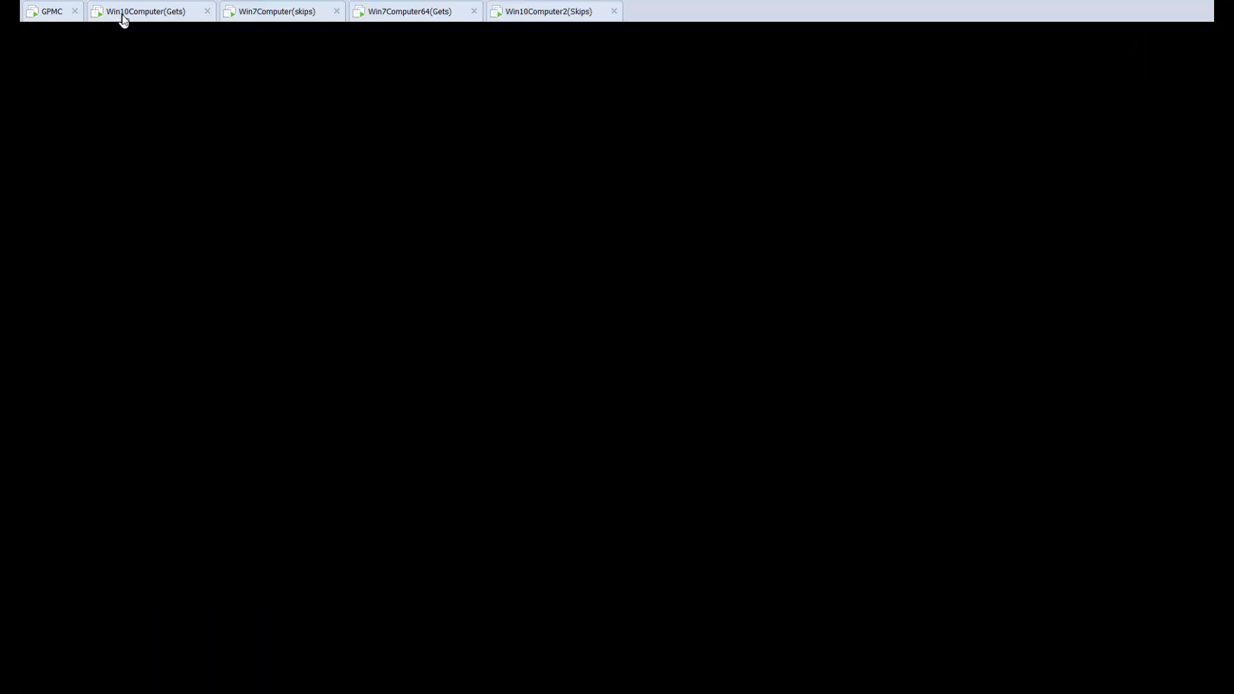
right_click(39, 679)
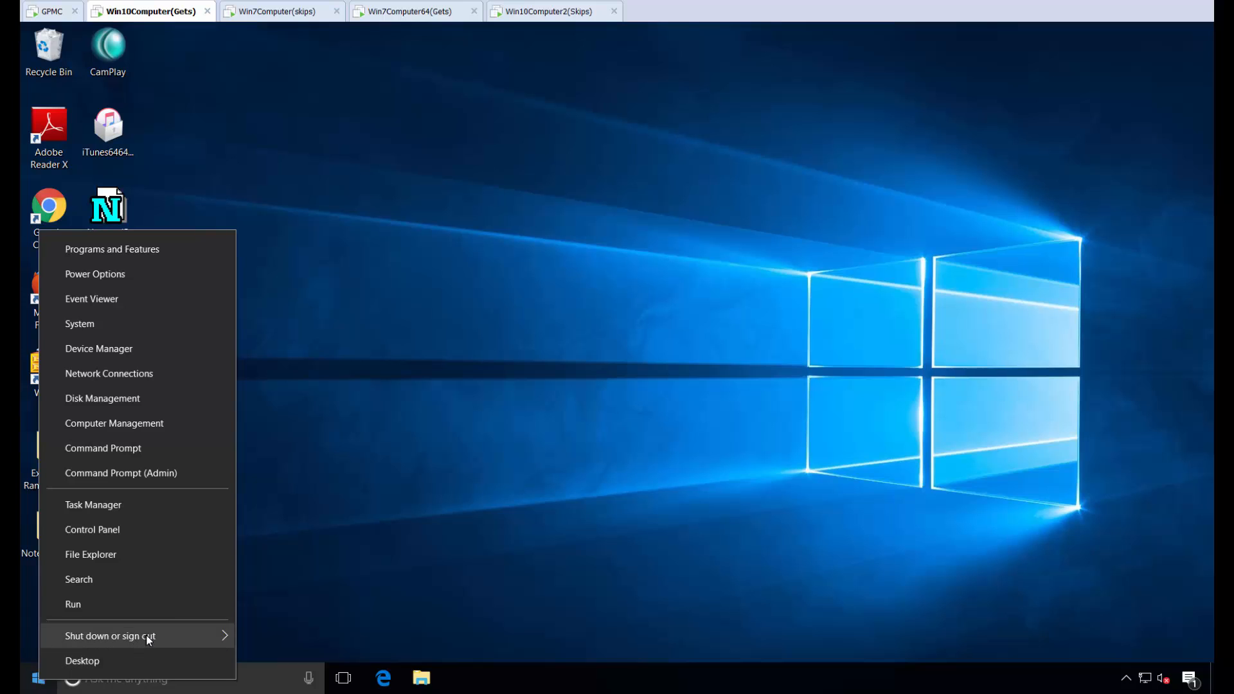
mouse_move(193, 636)
left_click(251, 638)
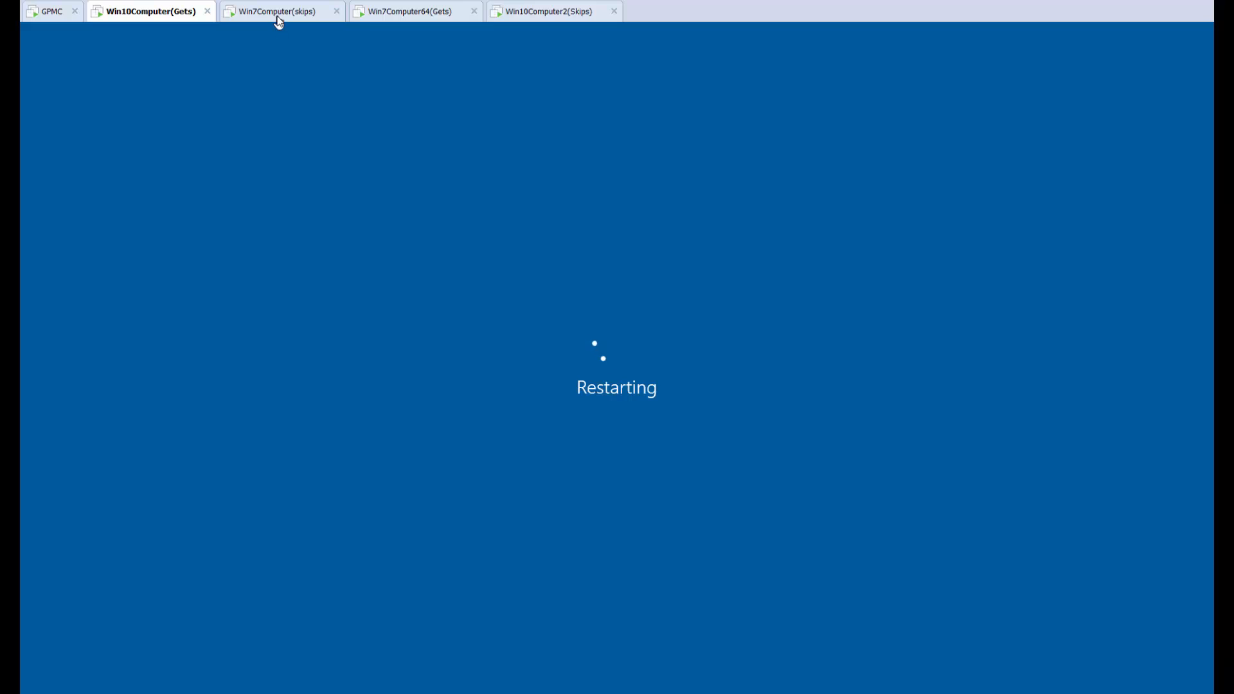
Switch to the Win7Computer(skips) machine and restart it.
left_click(277, 13)
left_click(40, 679)
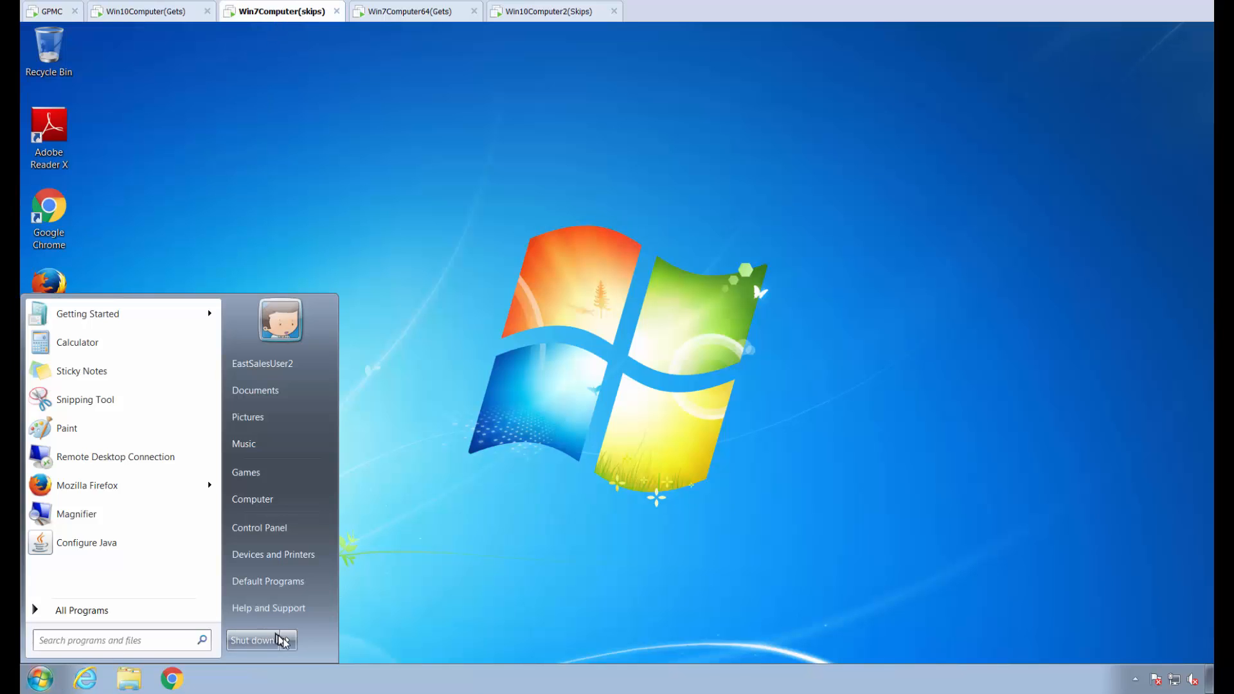
mouse_move(290, 641)
left_click(339, 625)
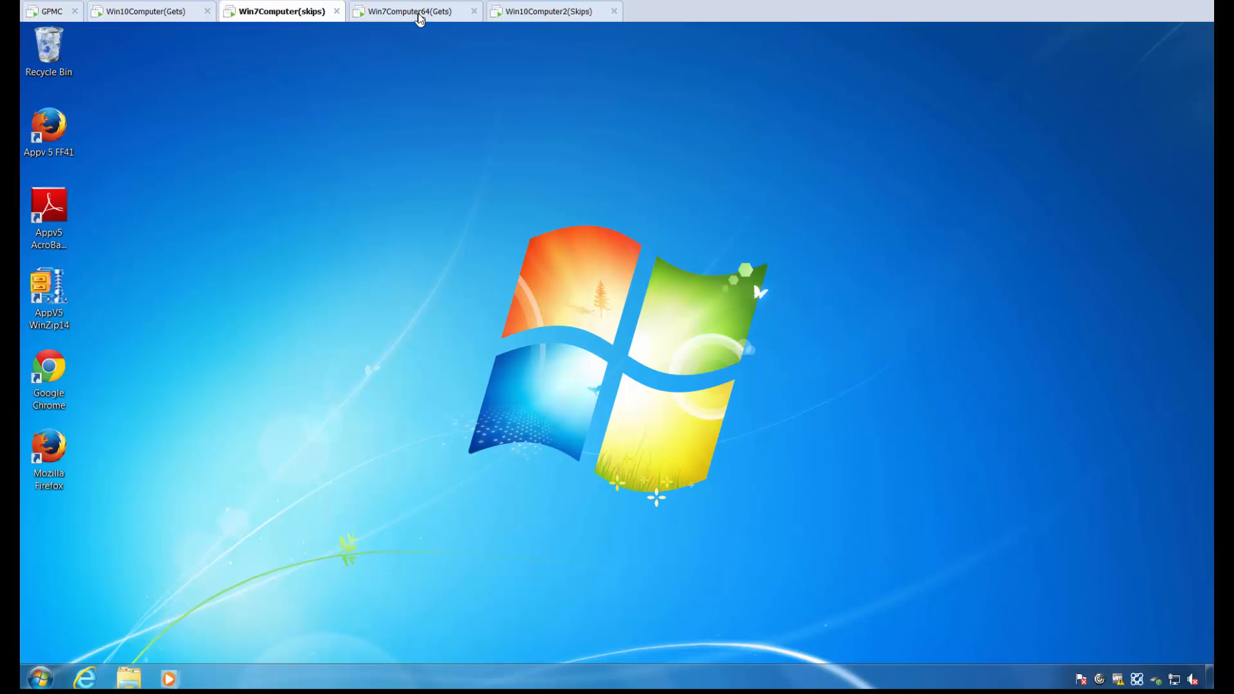
Switch to the Win7Computer64(Gets) machine and restart it.
left_click(420, 18)
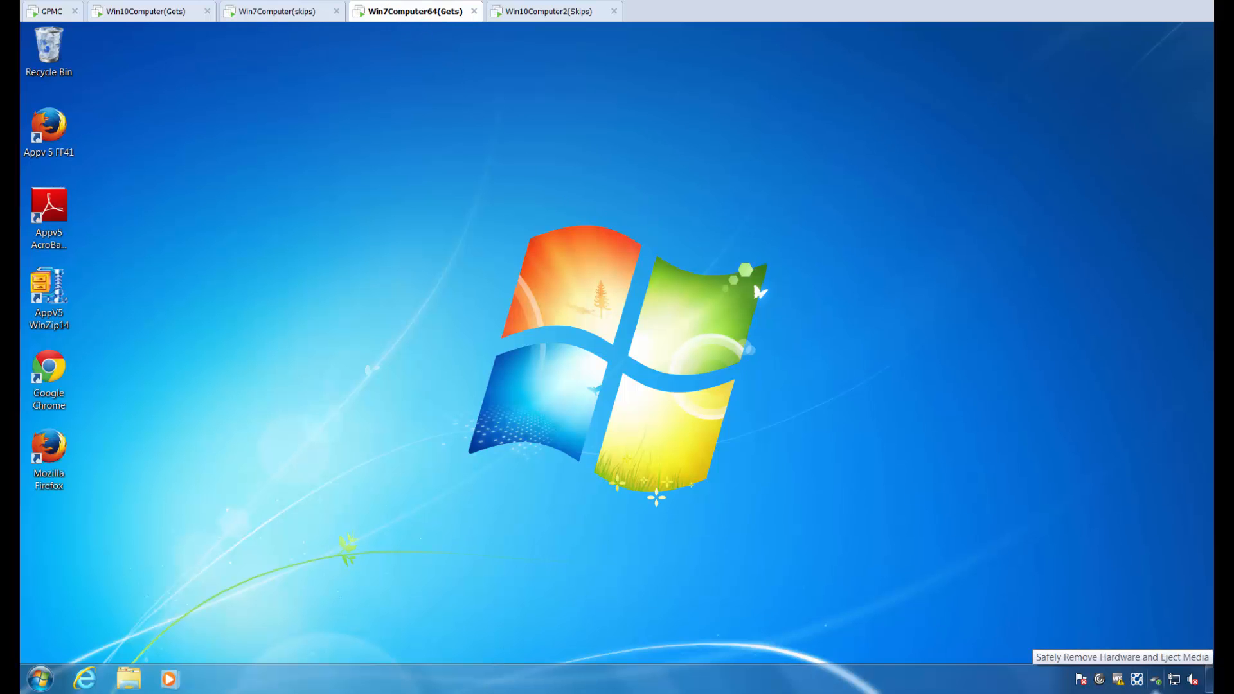
left_click(39, 678)
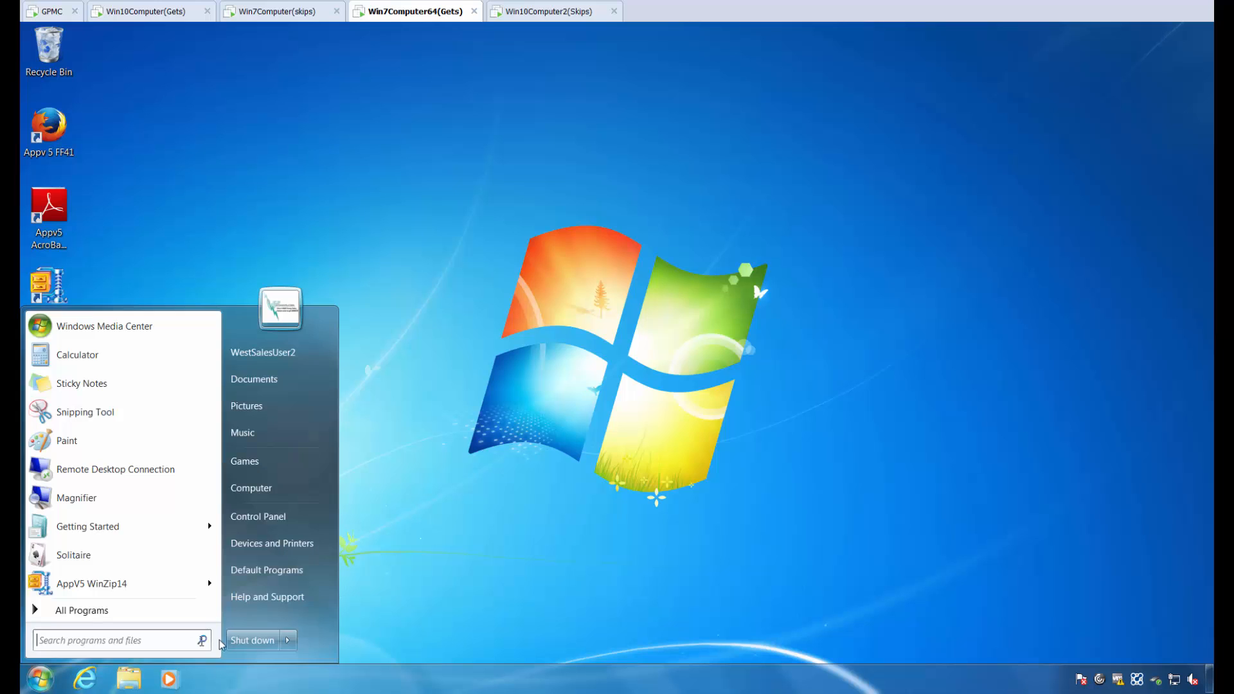
left_click(287, 641)
left_click(339, 623)
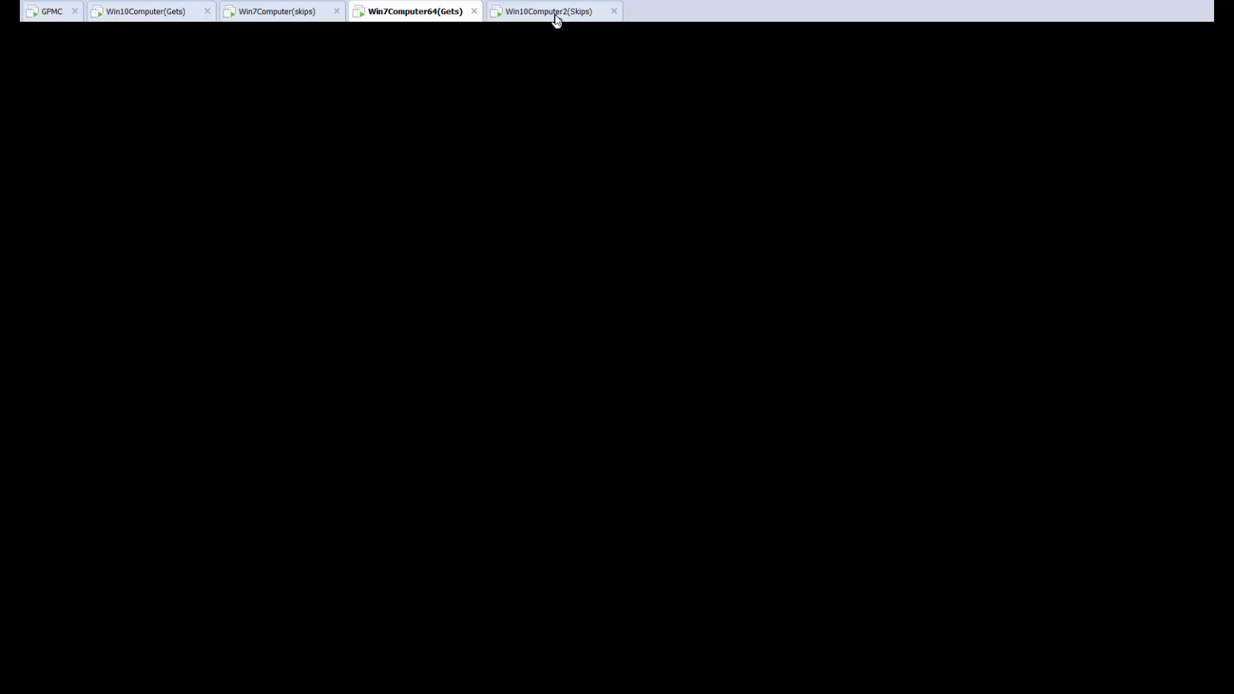
Switch to the Win10Computer2(Skips) machine and restart it.
left_click(557, 18)
left_click(48, 682)
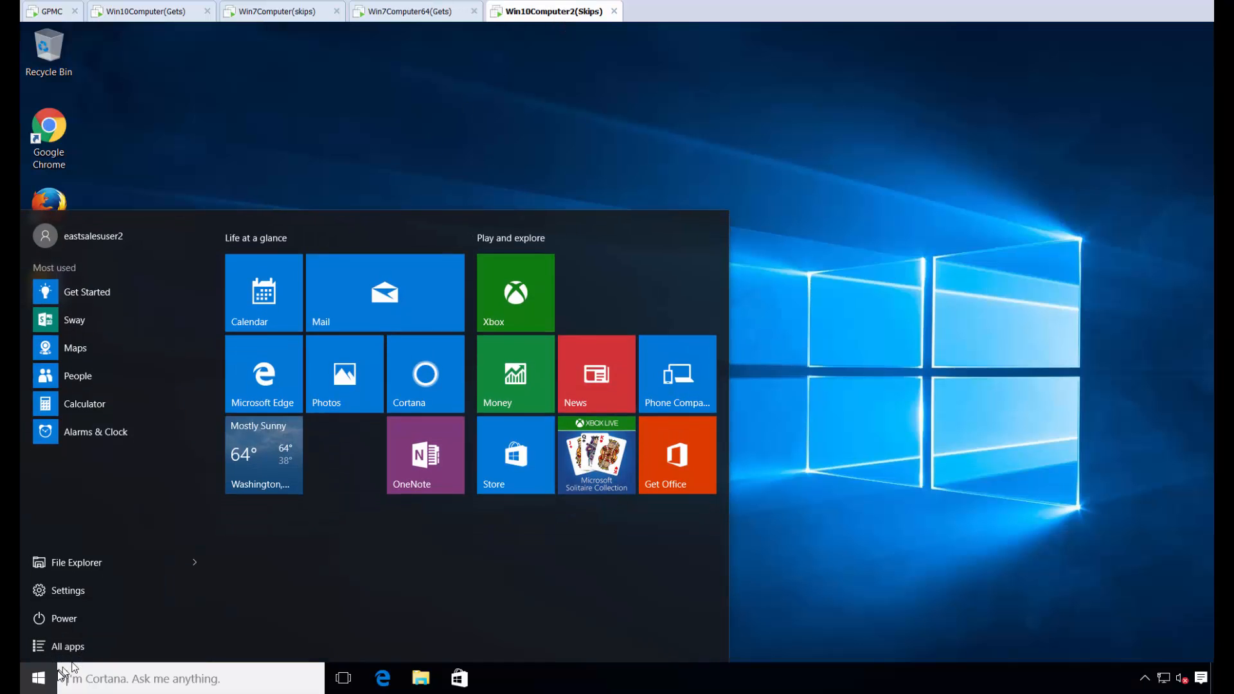
left_click(48, 683)
left_click(48, 683)
right_click(48, 683)
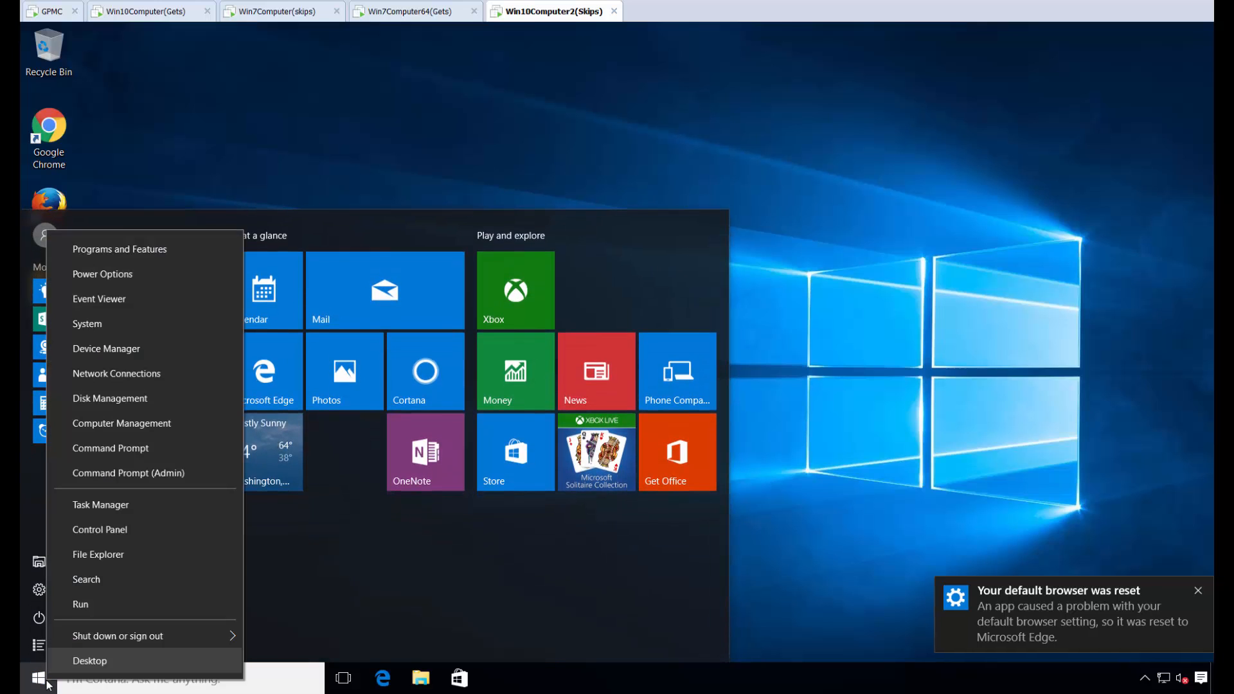
mouse_move(161, 636)
left_click(280, 639)
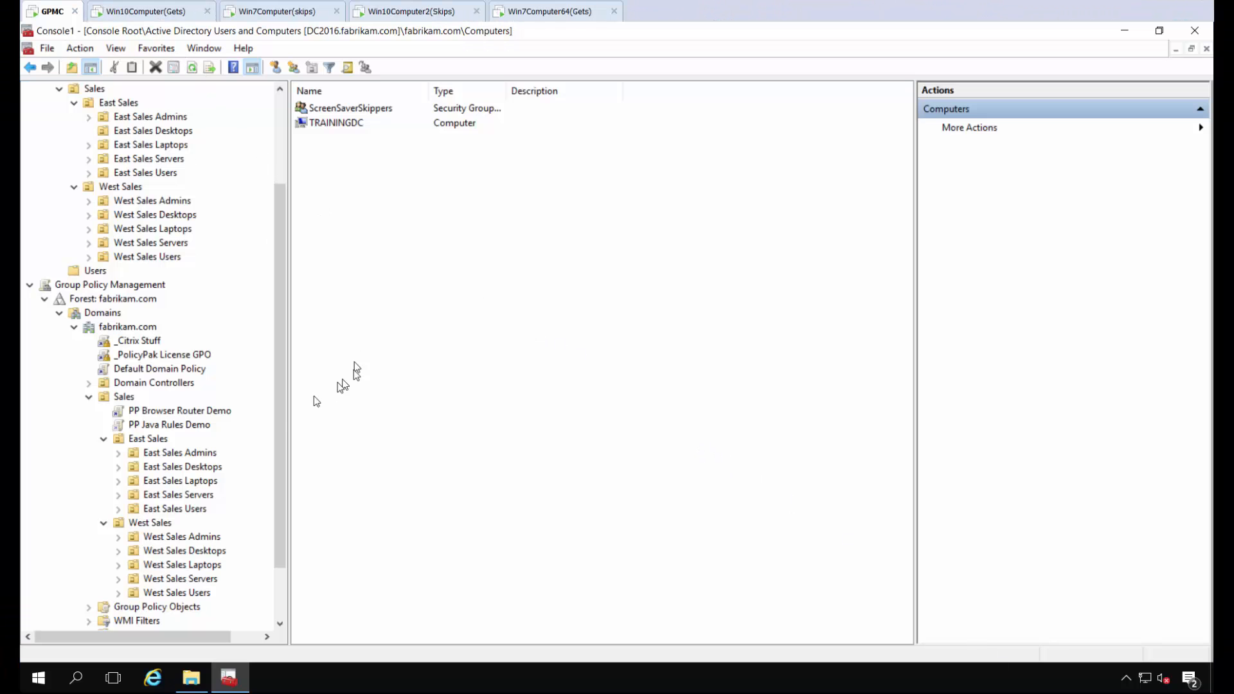
Create a GPO named "PolicyPak ATM: Screen Saver Universal Policy" linked to the fabrikam.com domain and make its link Enforced.
left_click_drag(279, 418, 273, 469)
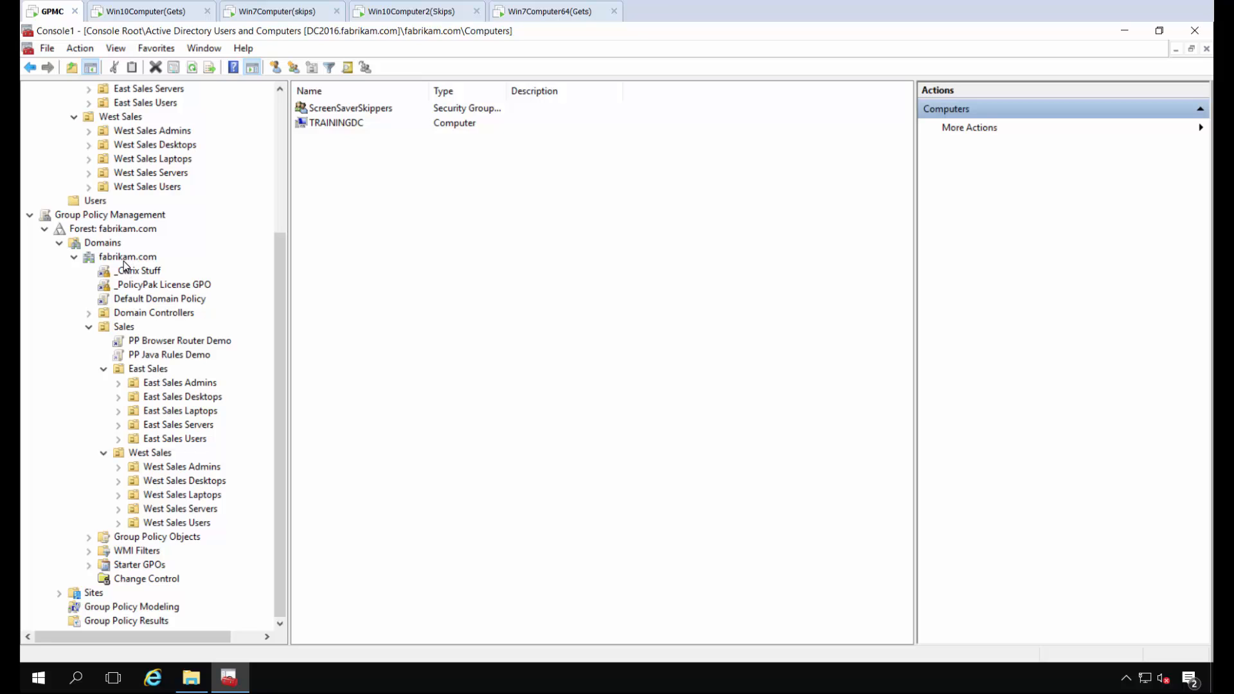
right_click(144, 257)
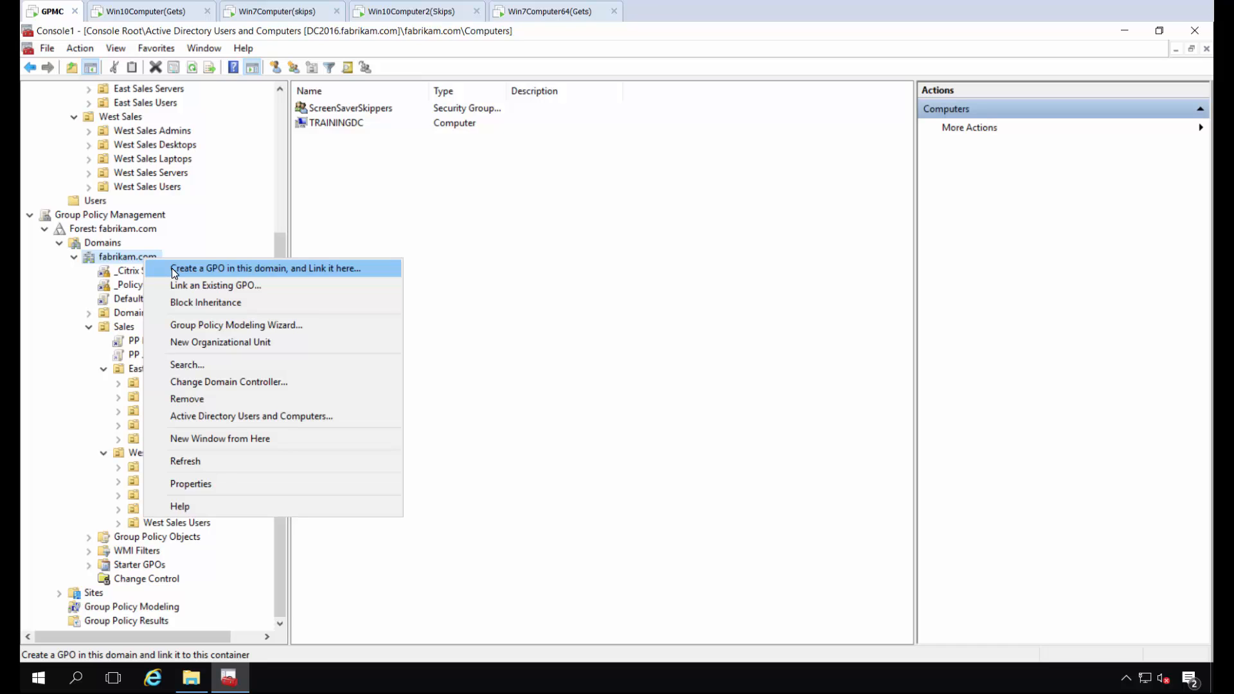
left_click(172, 269)
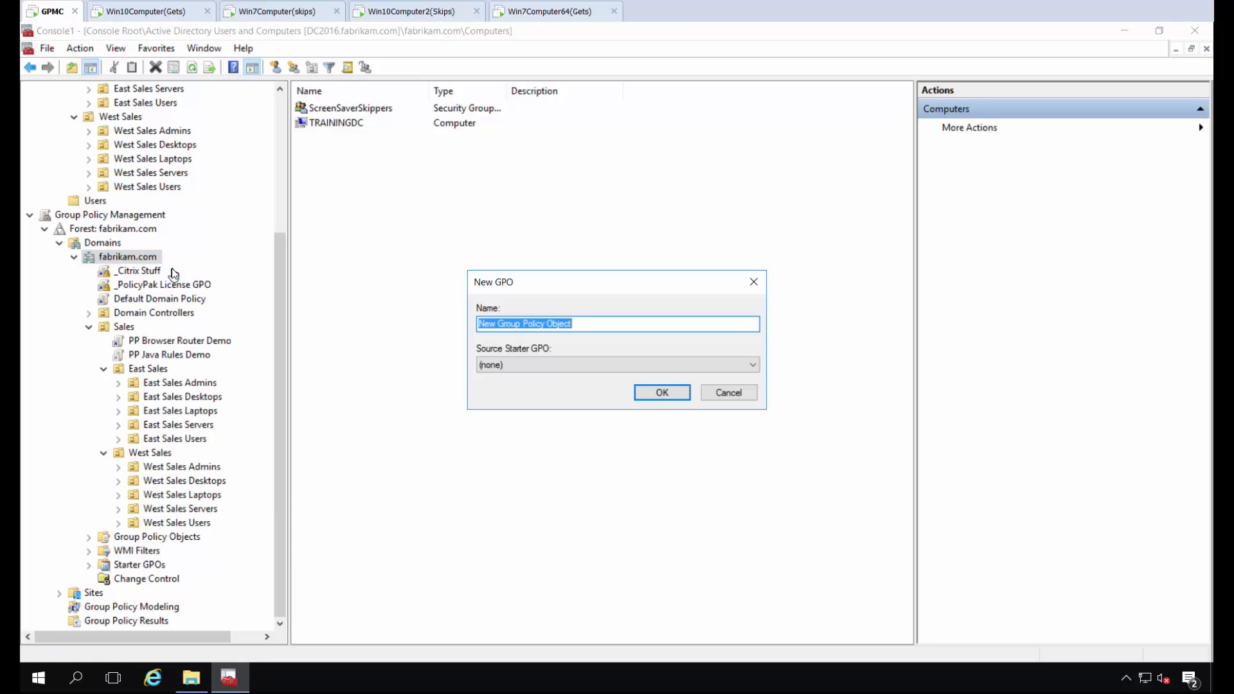
type("Po")
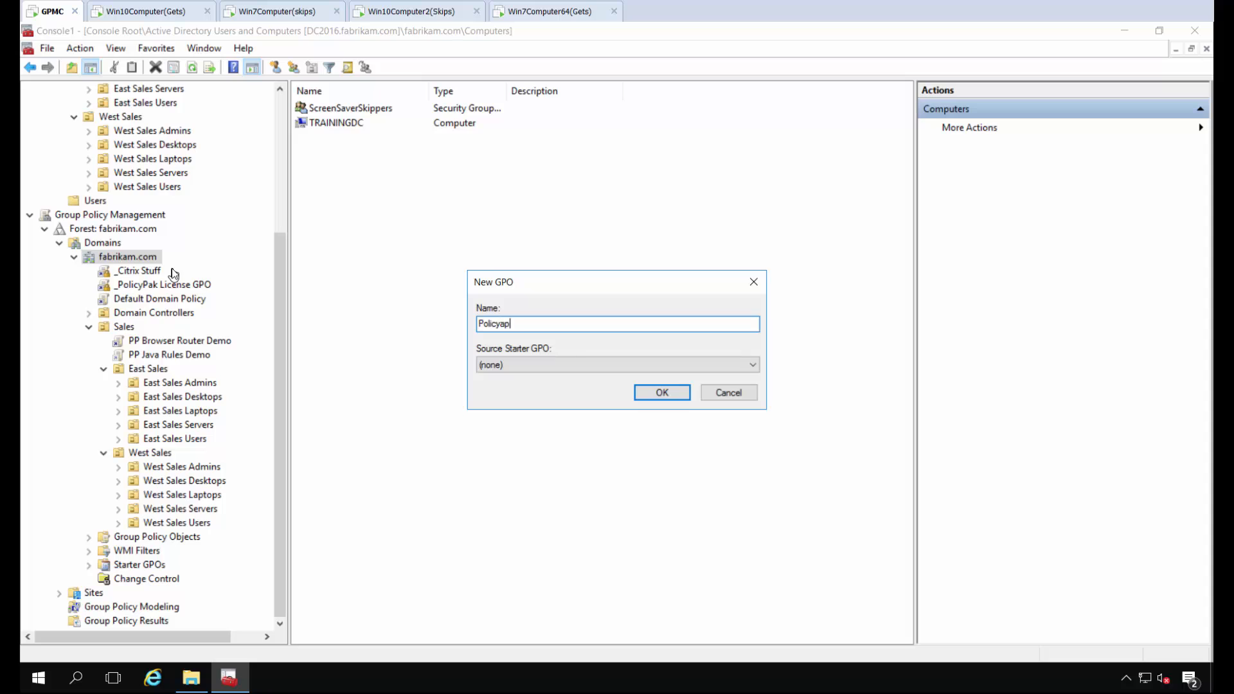
type("licyPak ATM: Screen Saver Universal Pol")
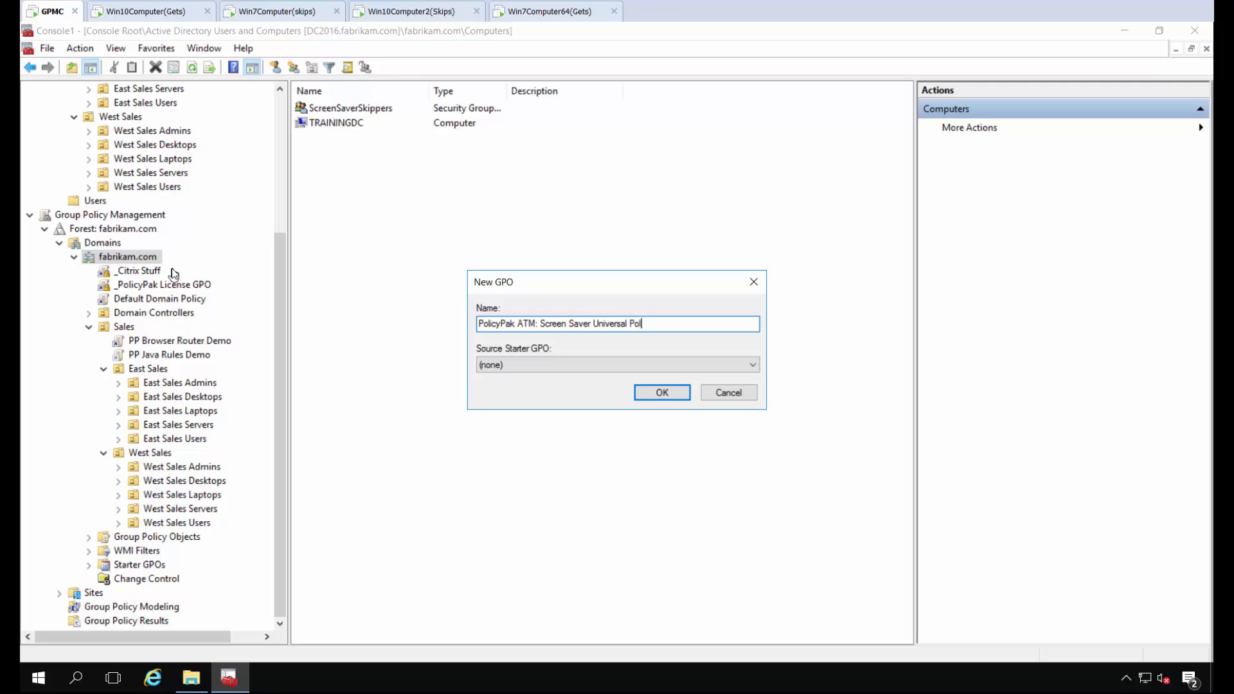
type("icy")
key("Return")
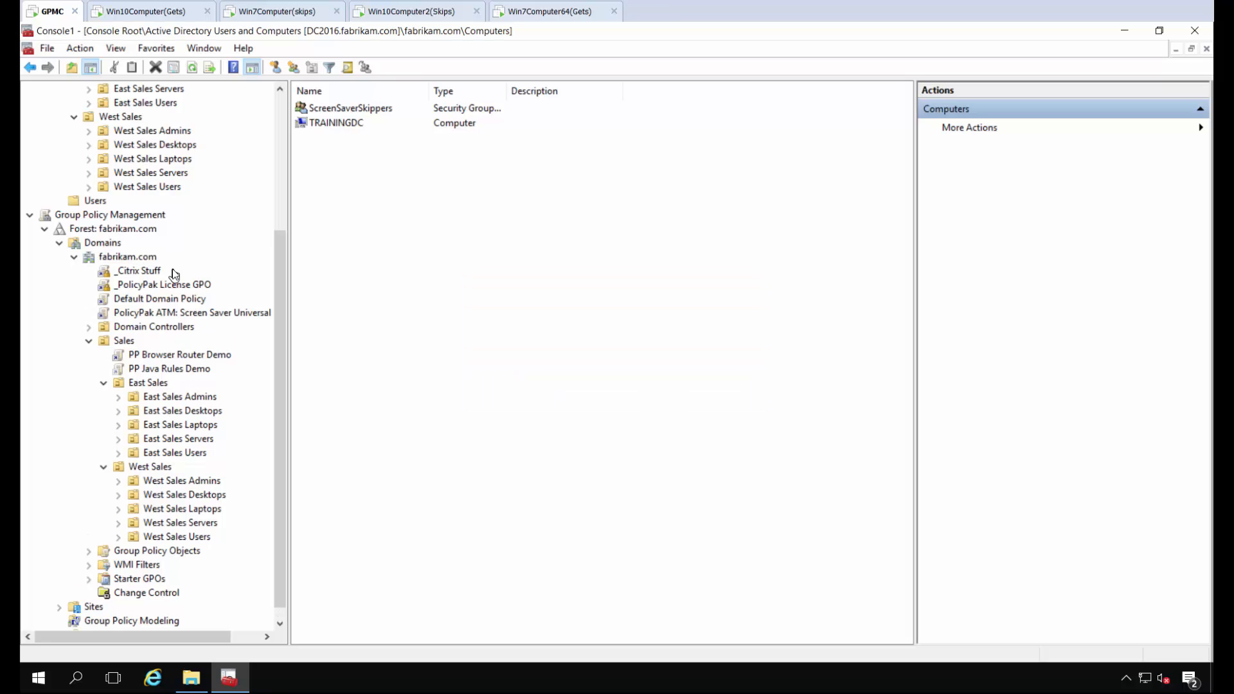
right_click(176, 315)
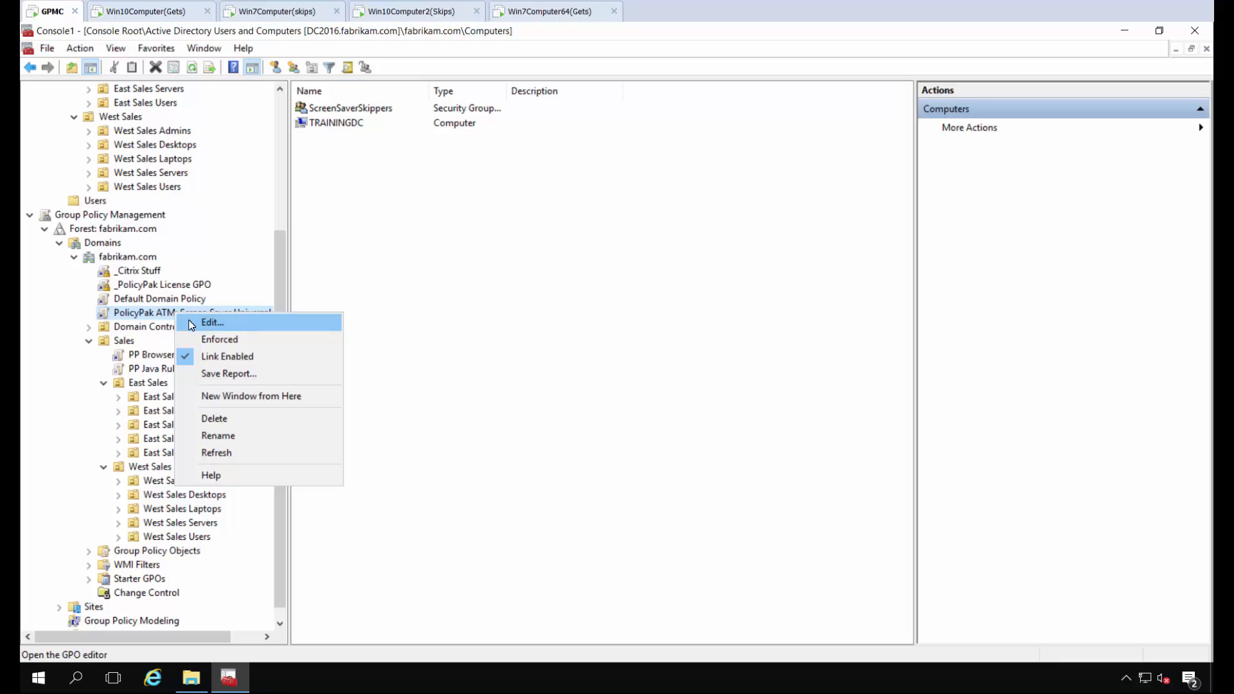
left_click(195, 338)
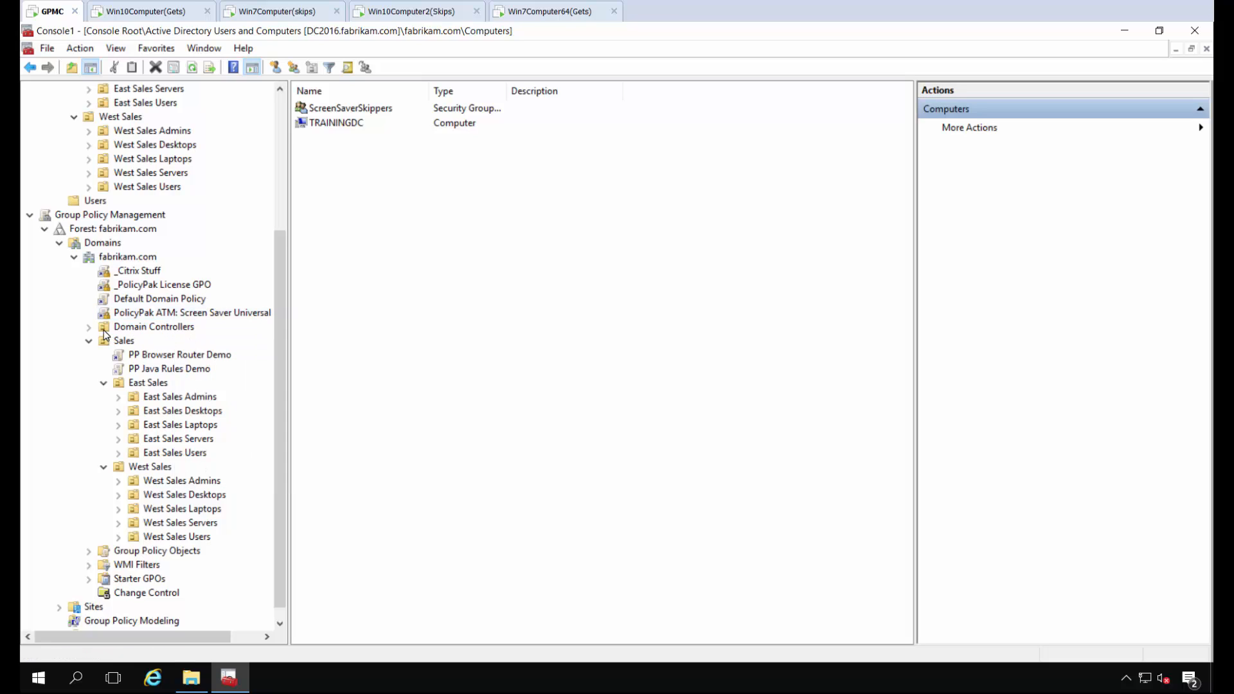
Turn Block Inheritance on and back off for the East Sales Desktops OU.
right_click(167, 417)
left_click(213, 458)
right_click(166, 412)
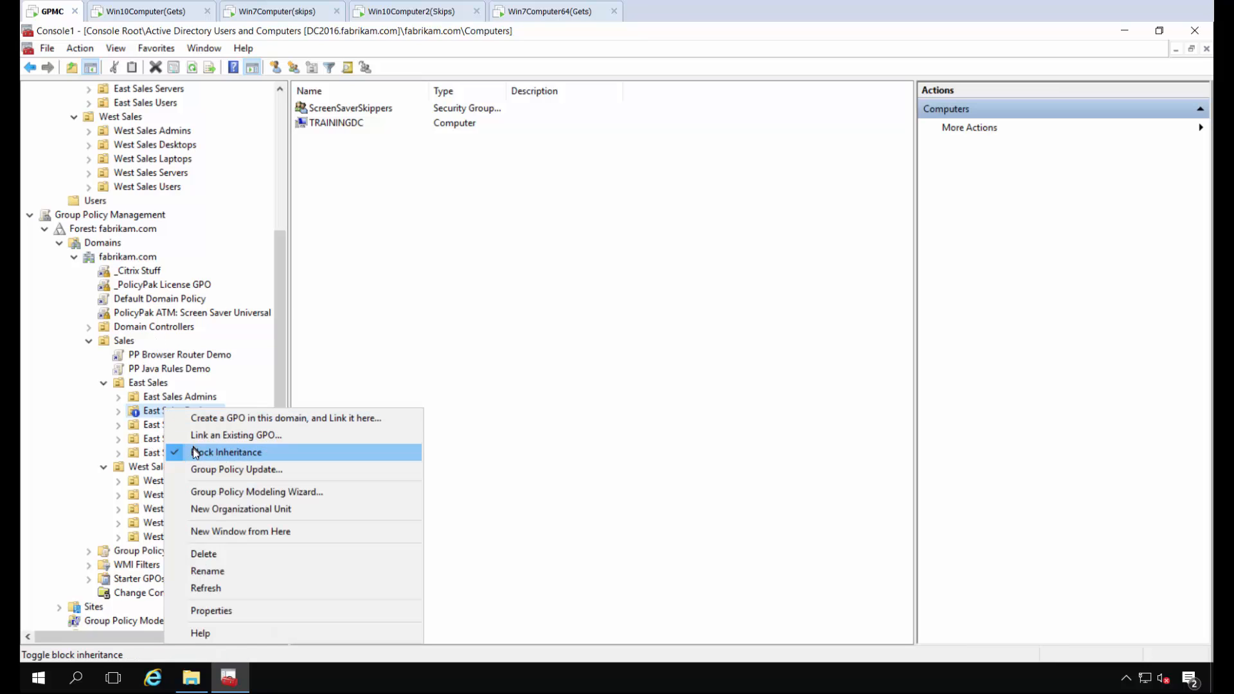
left_click(183, 451)
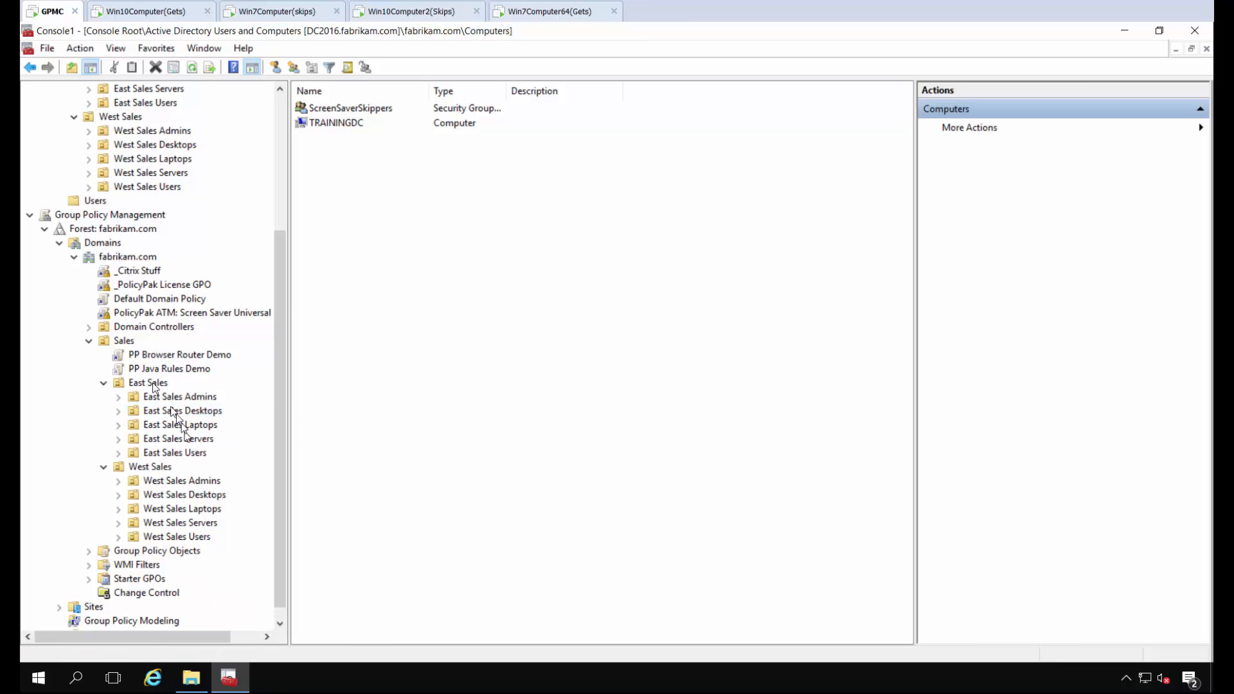
Open the Screen Saver Universal Policy GPO for editing, maximized, with the PolicyPak nodes expanded under Computer and User Configuration.
right_click(121, 311)
left_click(131, 321)
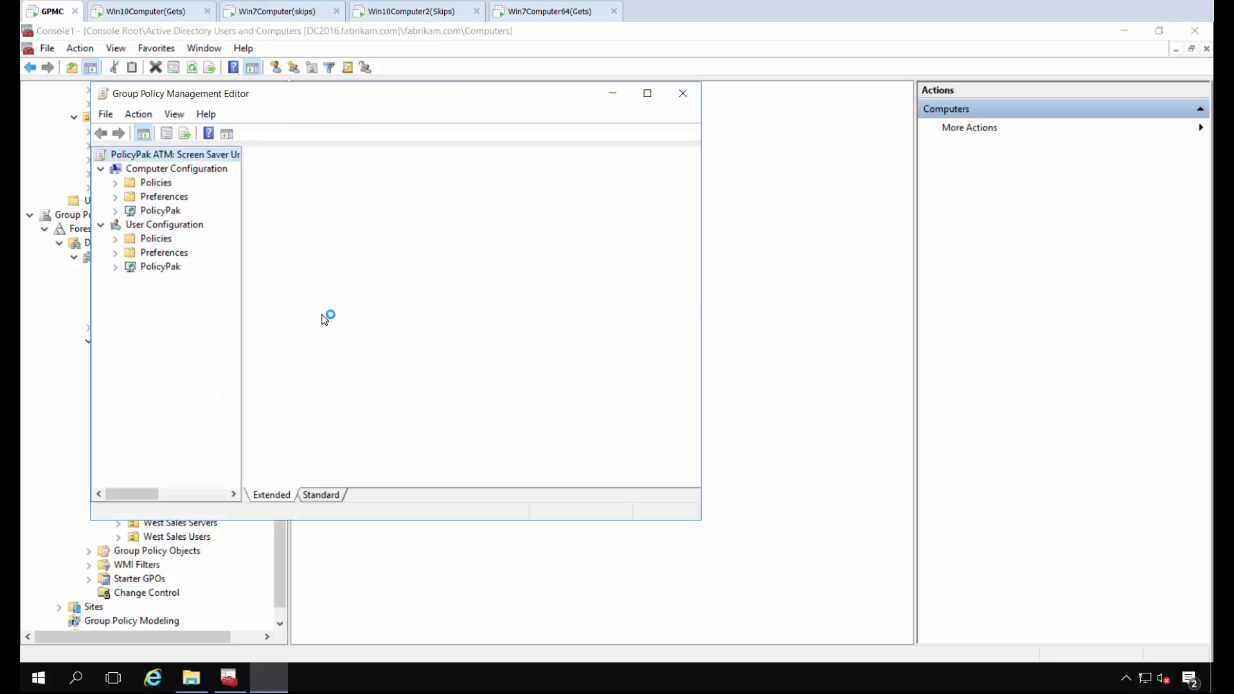
double_click(327, 100)
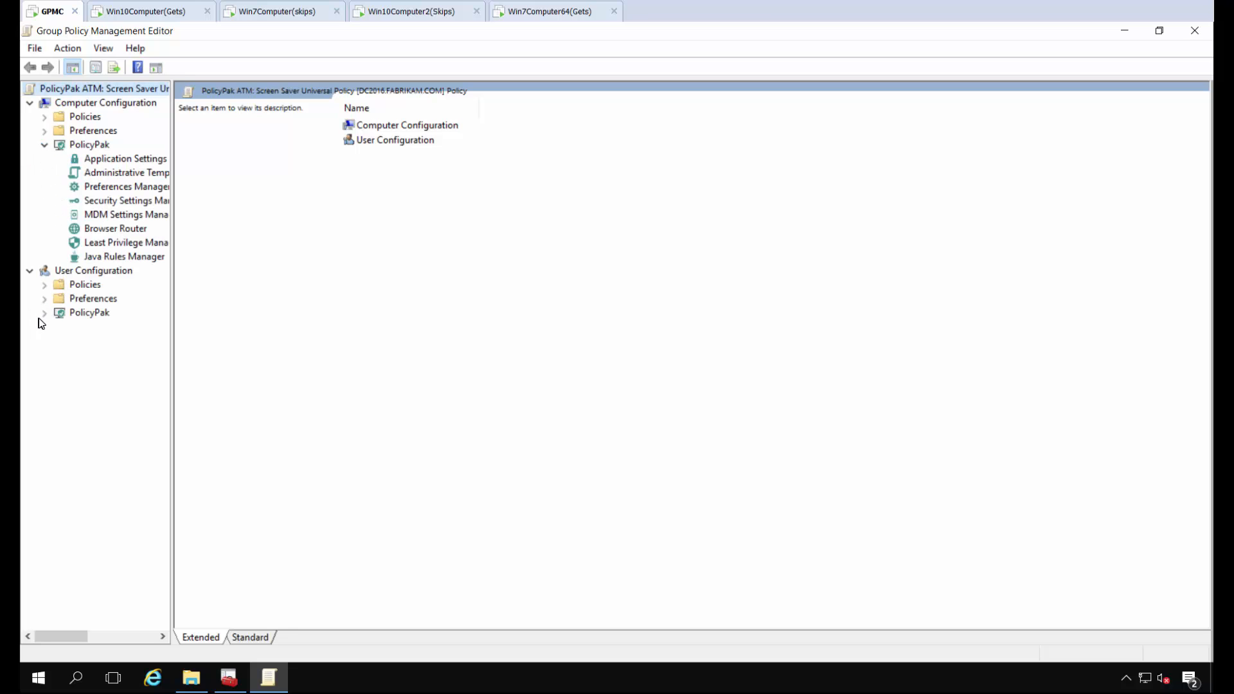
left_click(44, 313)
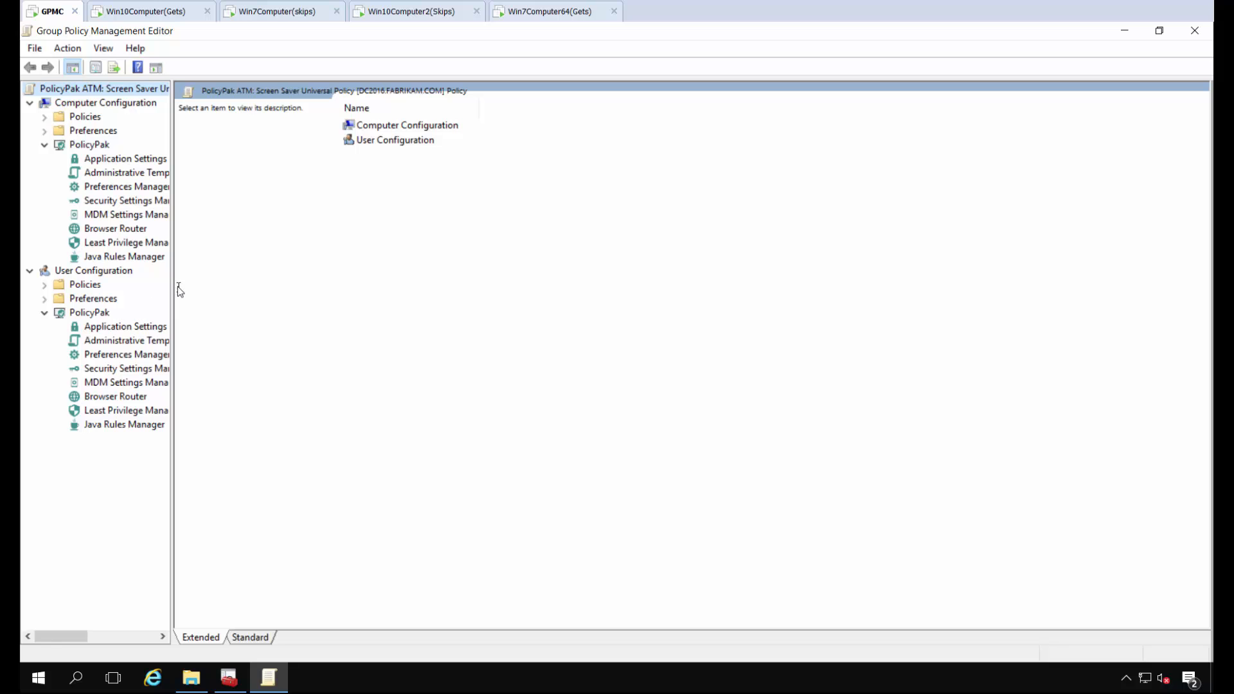
left_click_drag(172, 283, 262, 278)
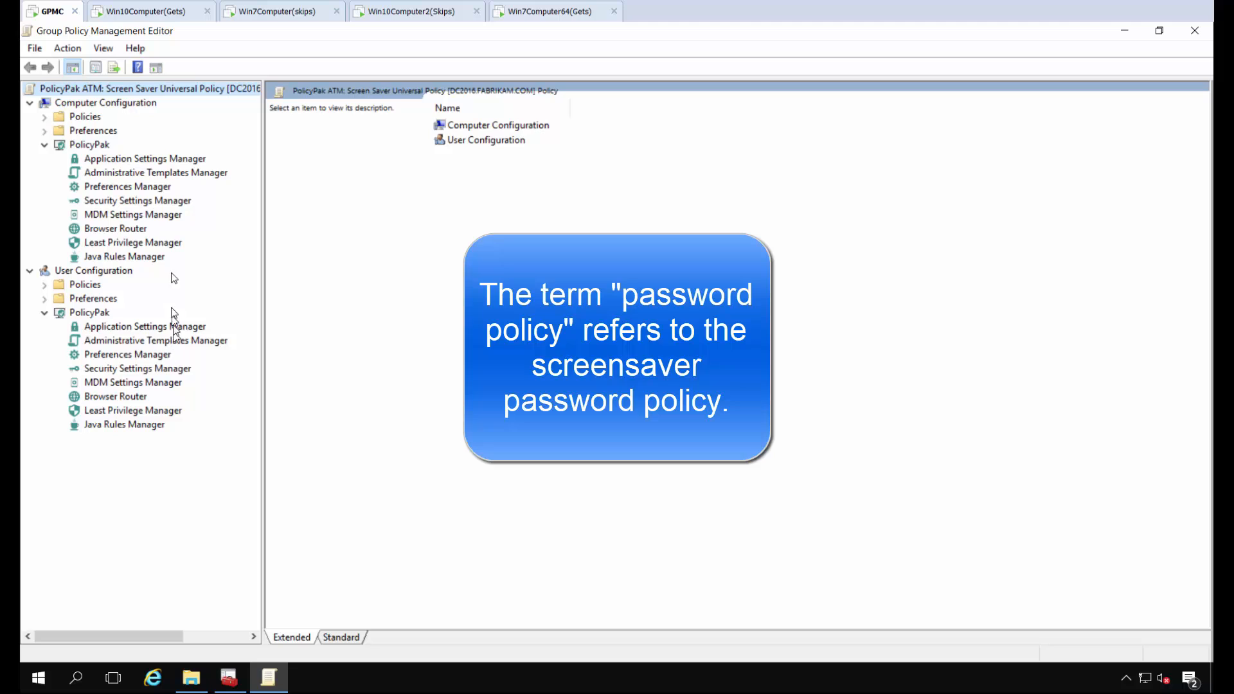
Add a collection named "ScreenSaverGetters(computers)" to the computer-side PolicyPak Administrative Templates Manager.
left_click(171, 176)
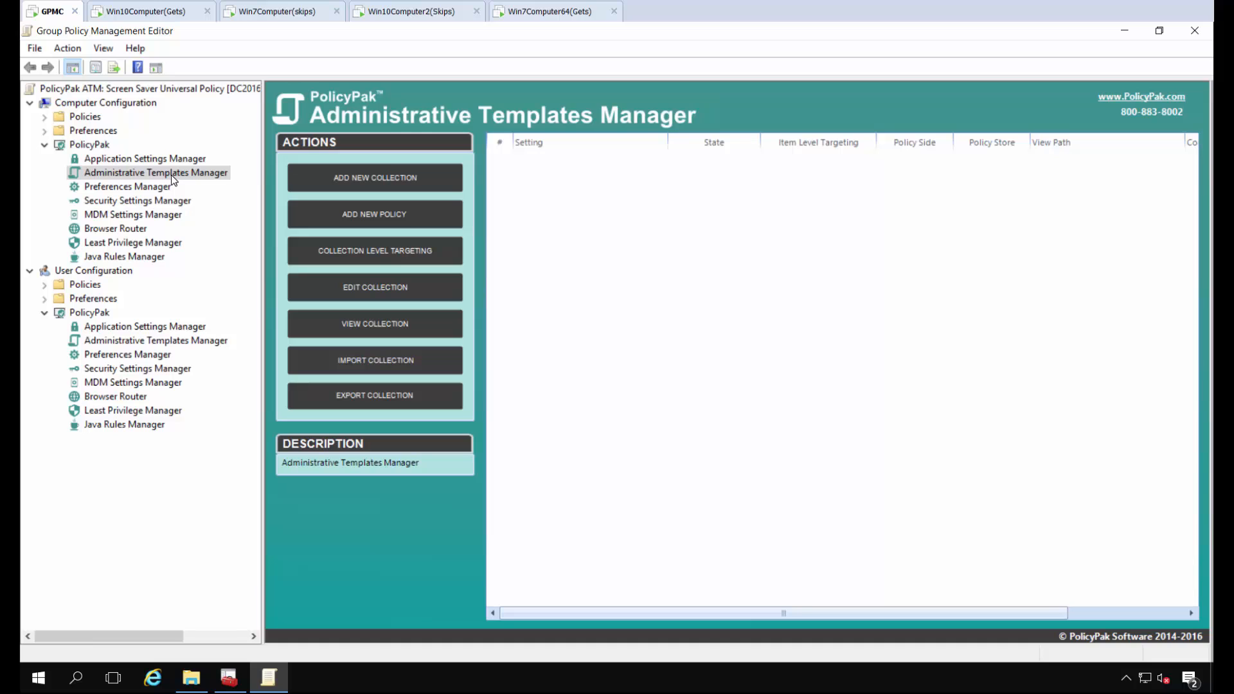
left_click(172, 174)
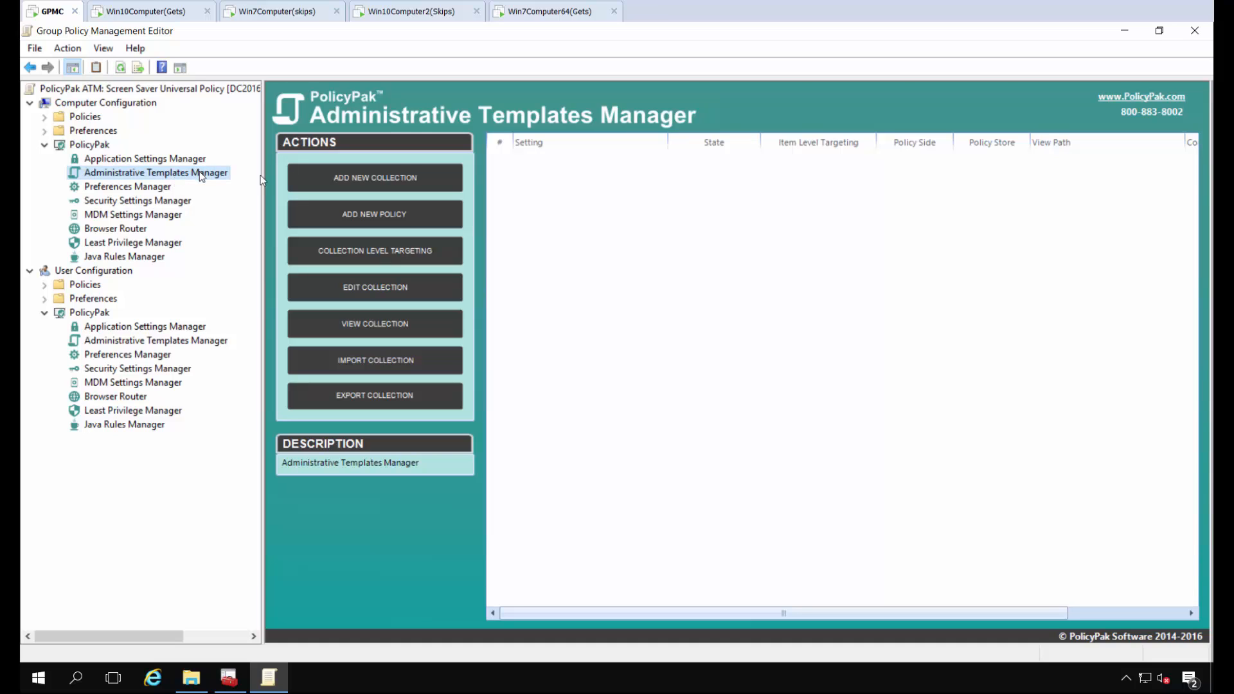
right_click(193, 172)
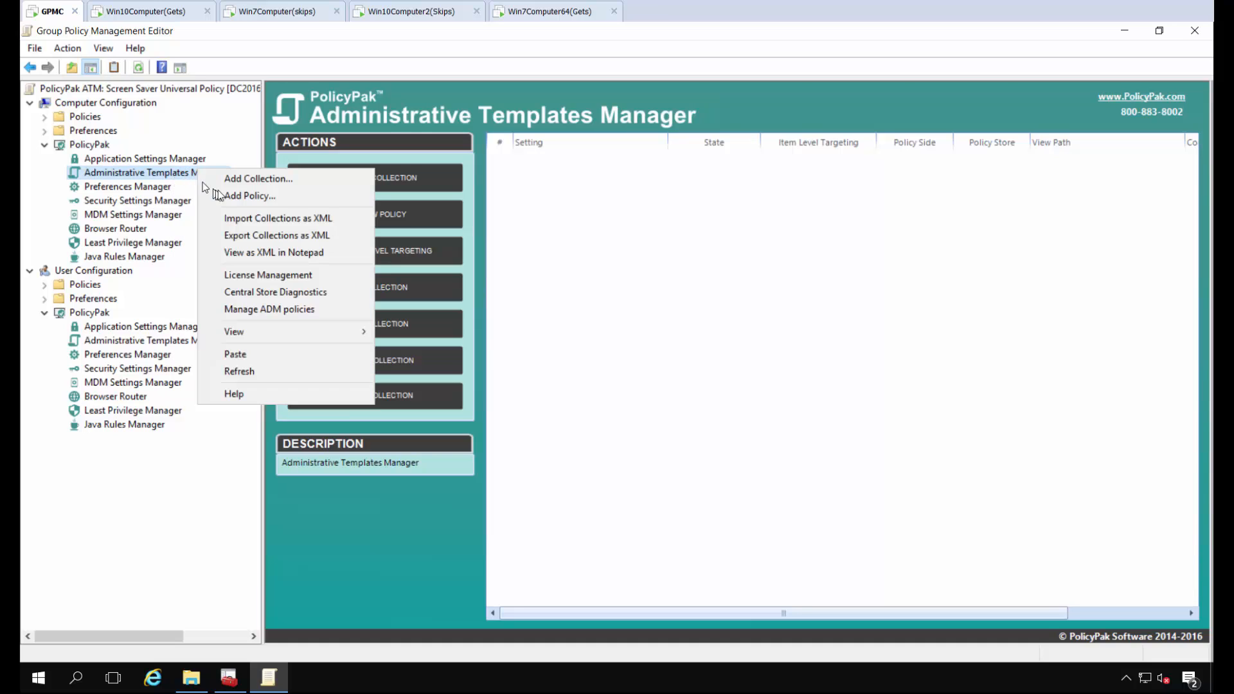
left_click(226, 178)
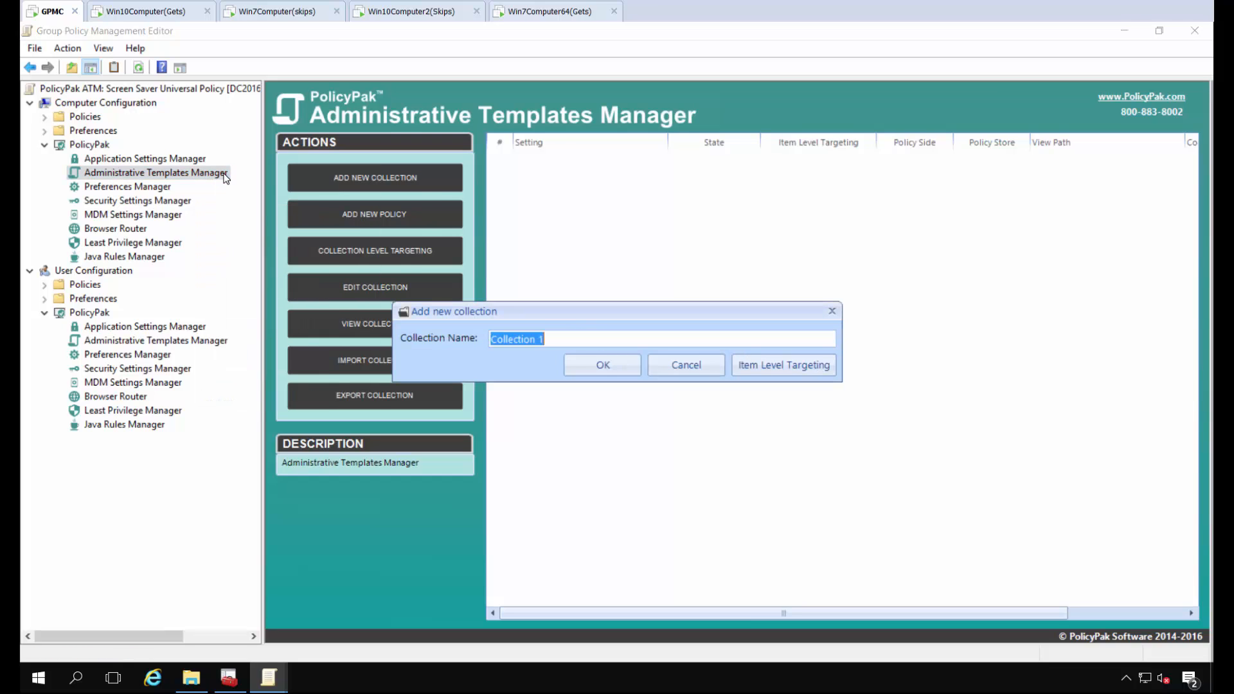
type("ScreenSaverGetters")
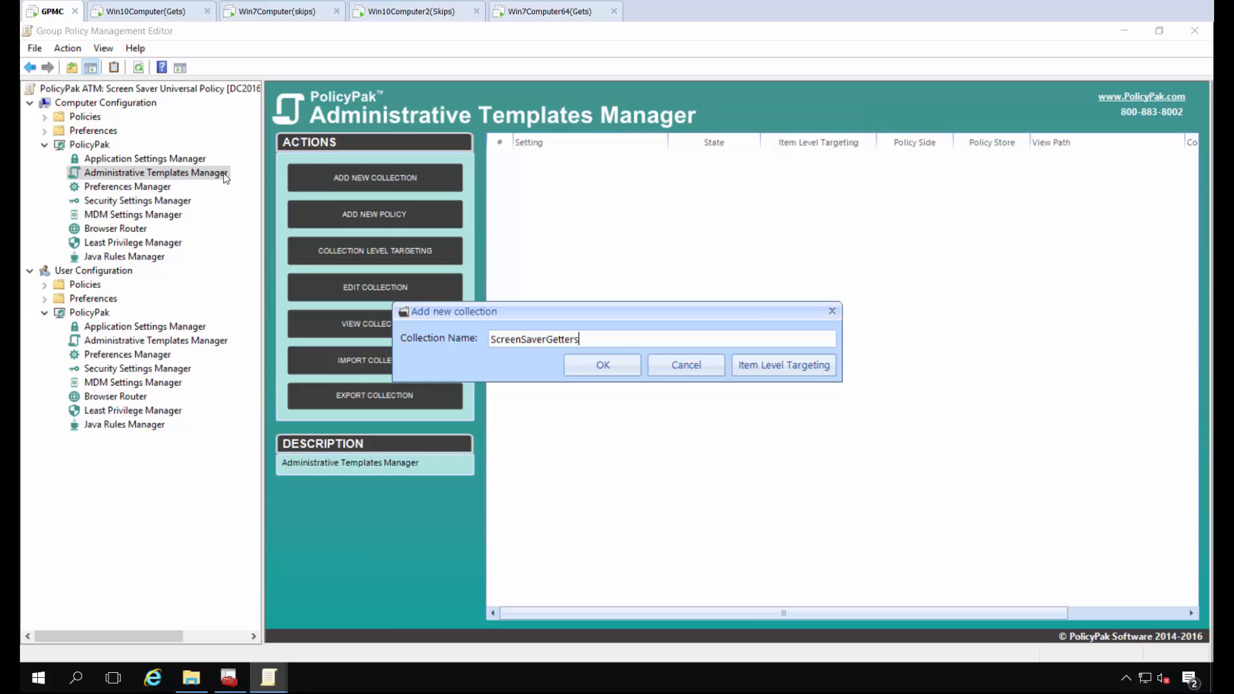
type("(computers)")
left_click(609, 370)
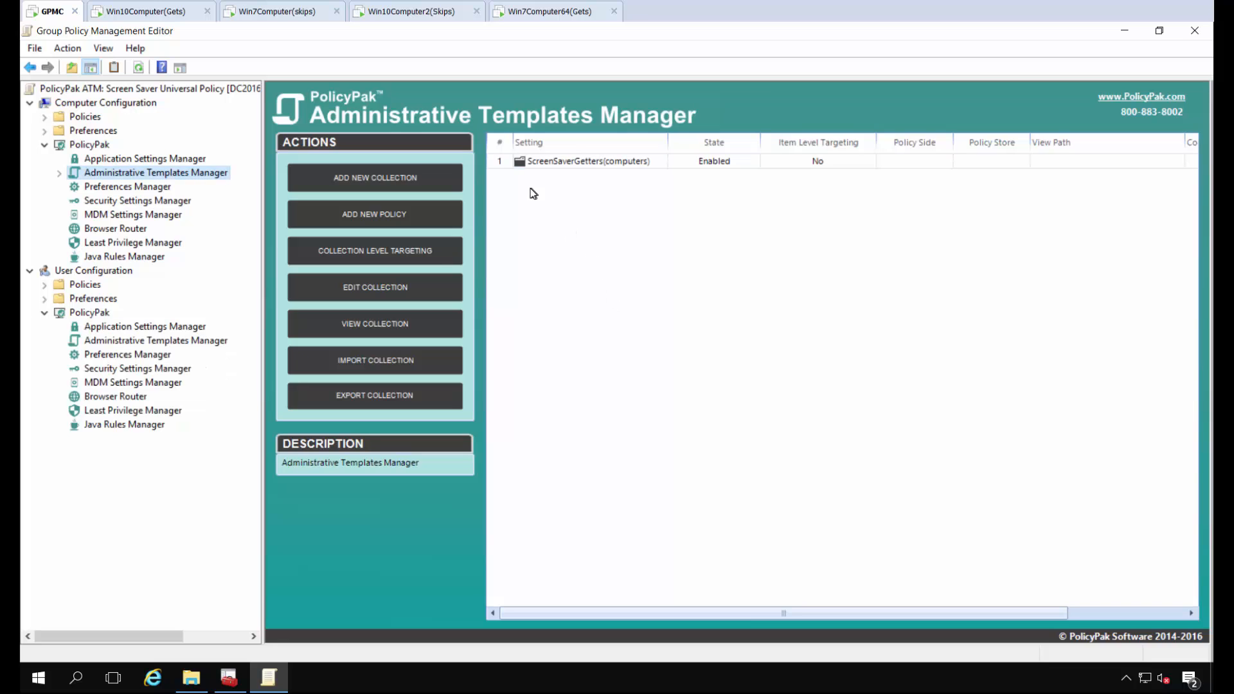
right_click(545, 198)
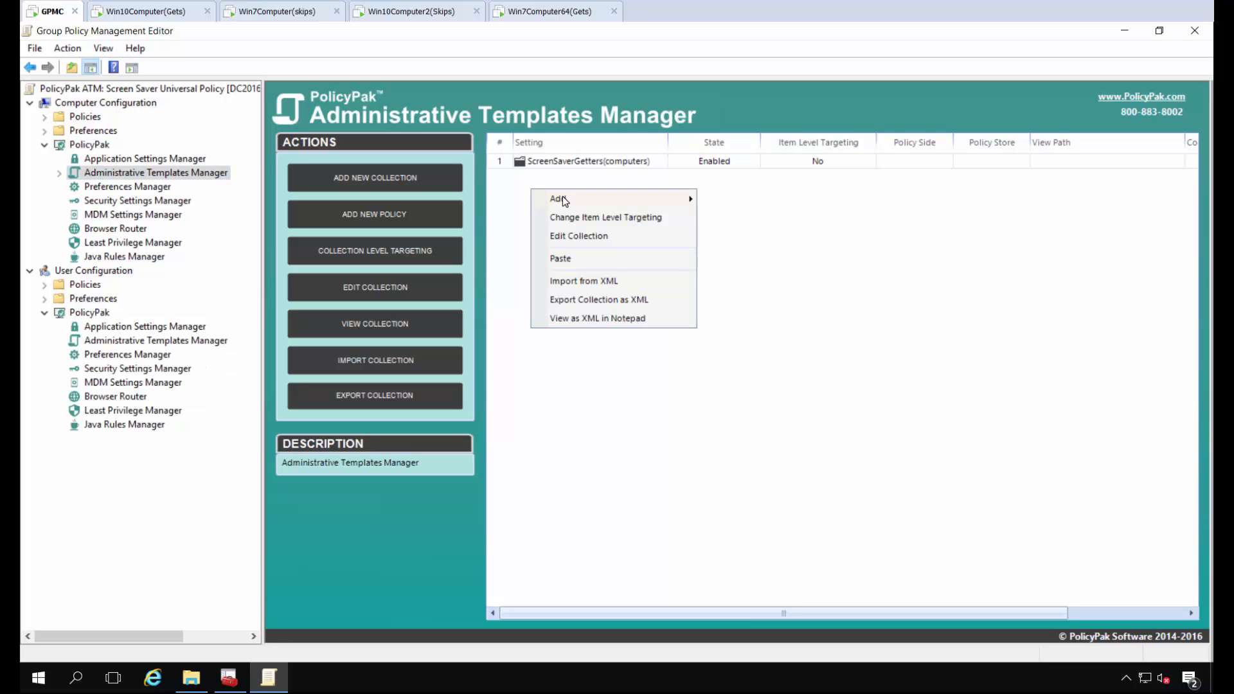
mouse_move(565, 199)
left_click(754, 219)
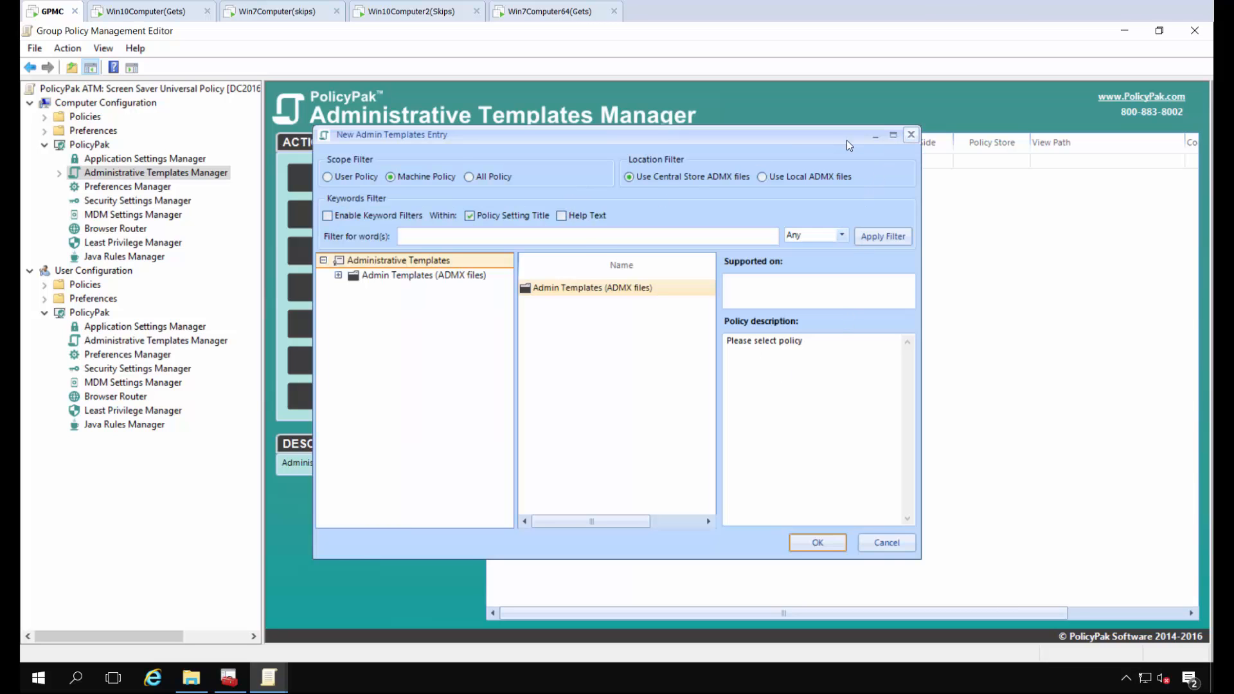
left_click(911, 134)
Start a second computer-side collection named "ScreenSaverSKIPPERS(Computers)" and open its Item Level Targeting.
right_click(506, 203)
mouse_move(522, 215)
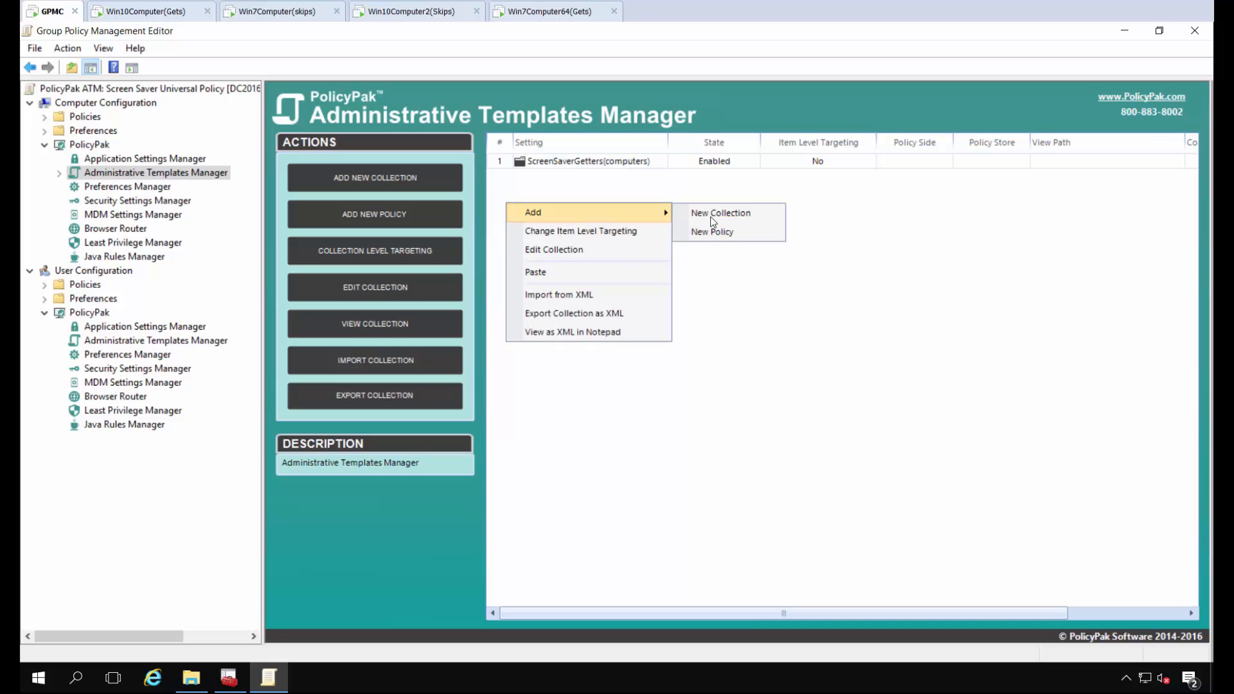
left_click(714, 215)
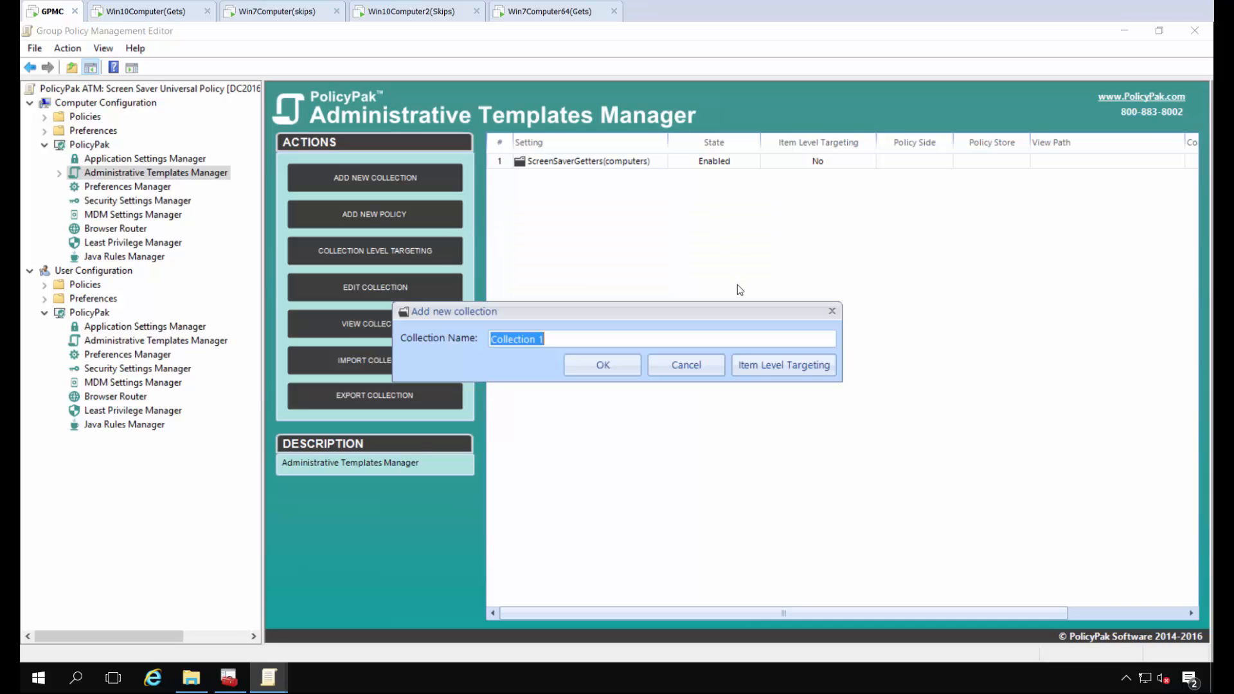
type("ScreenSaver")
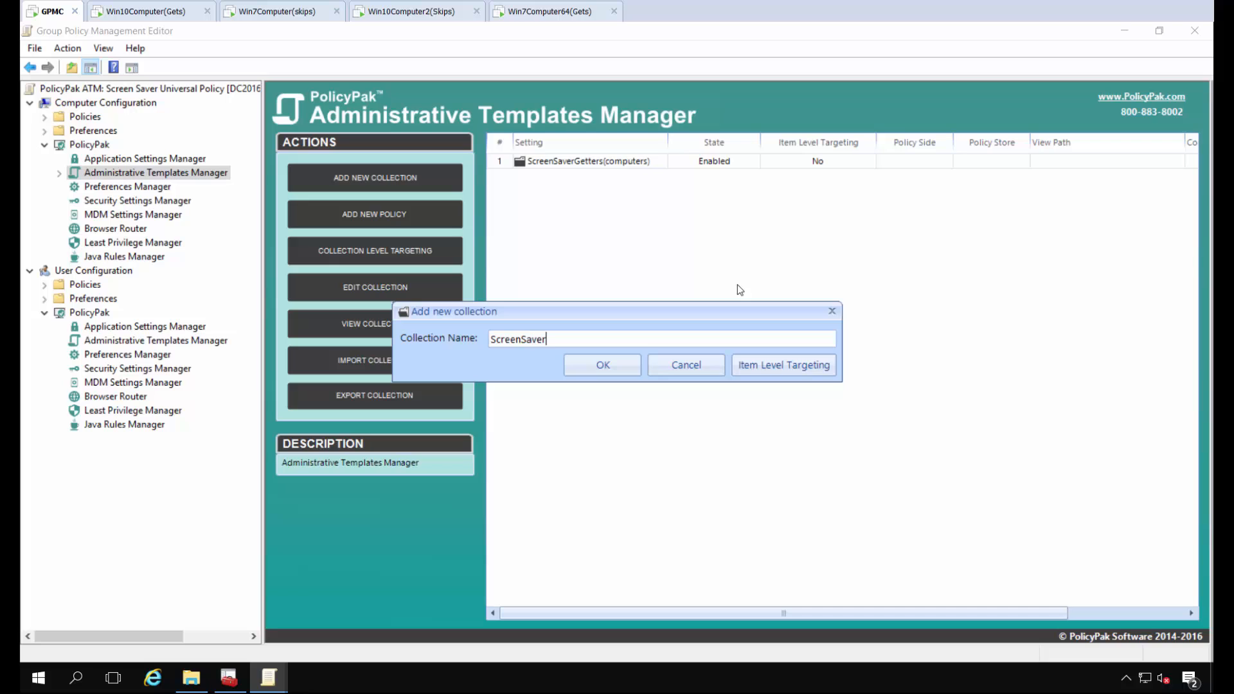
type("SKIPPERS(Computers)")
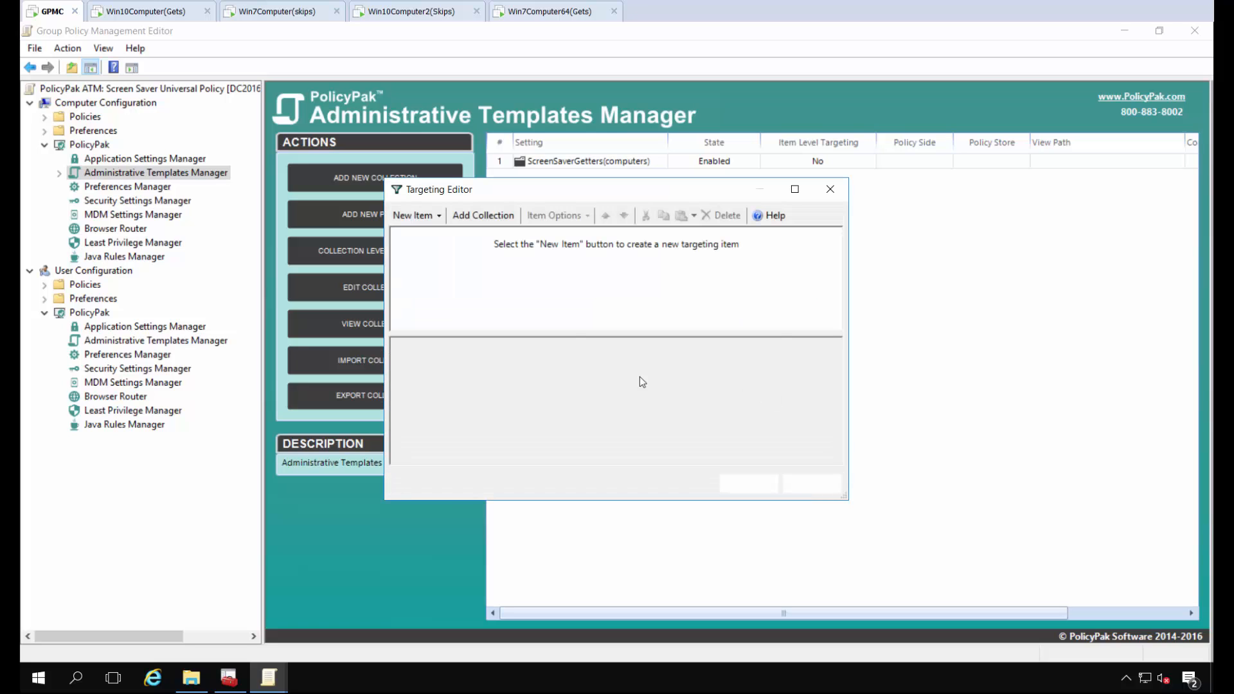
Add a Security Group targeting item for the new collection and choose the fabrikam.com group ScreenSaverSkippers as its group.
left_click(424, 216)
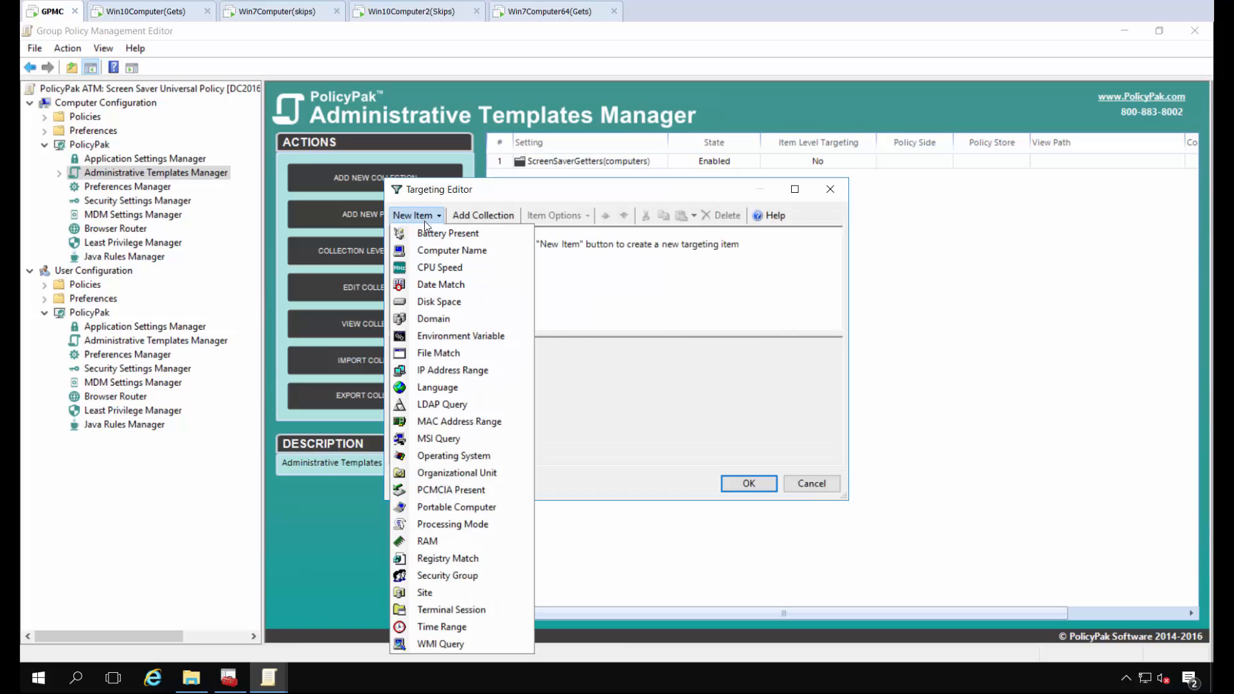
left_click(454, 575)
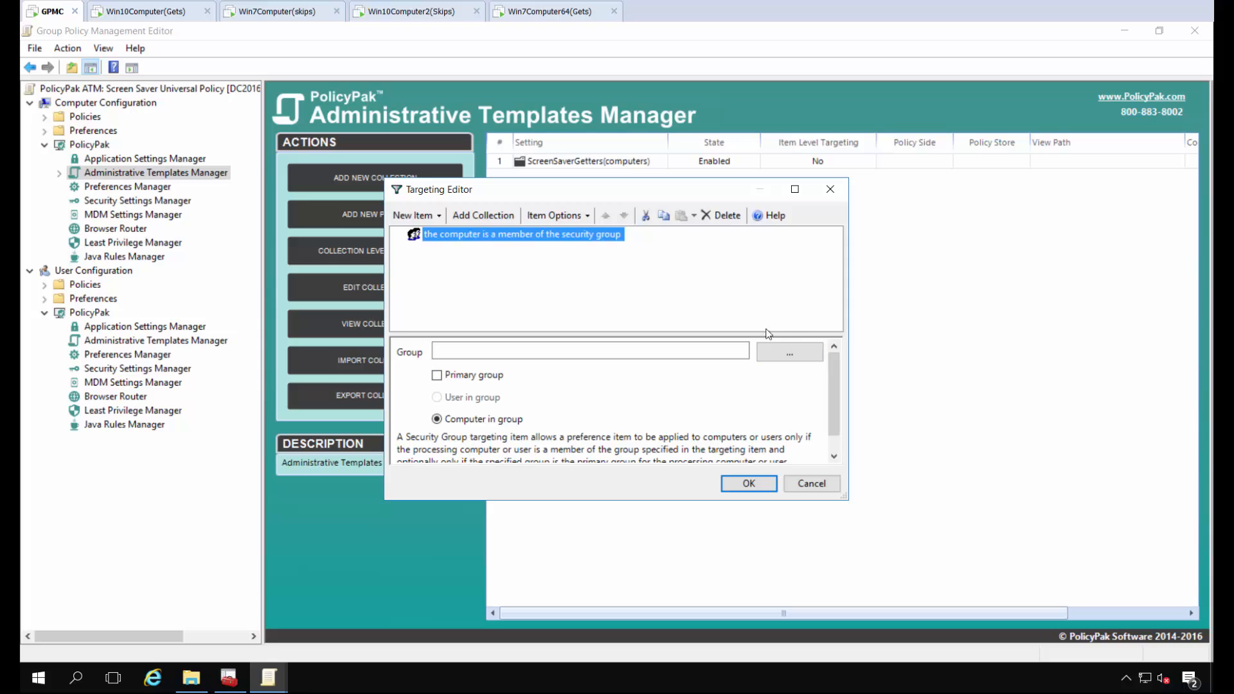
left_click(777, 351)
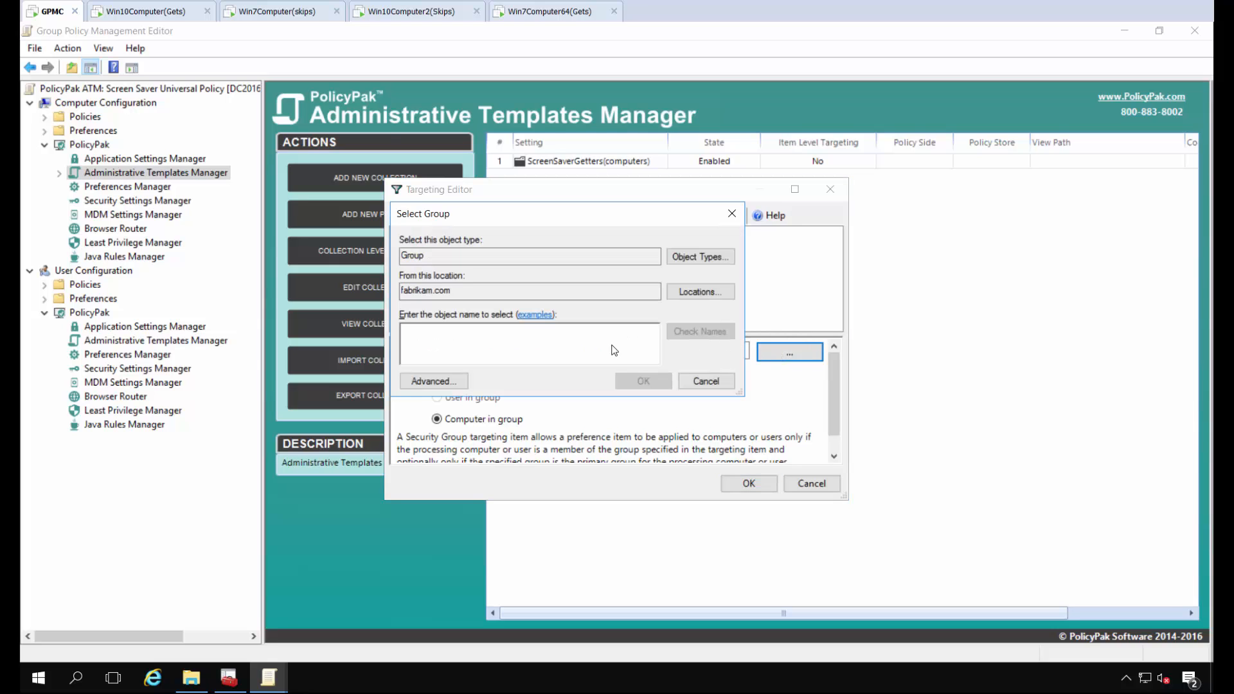
left_click(432, 382)
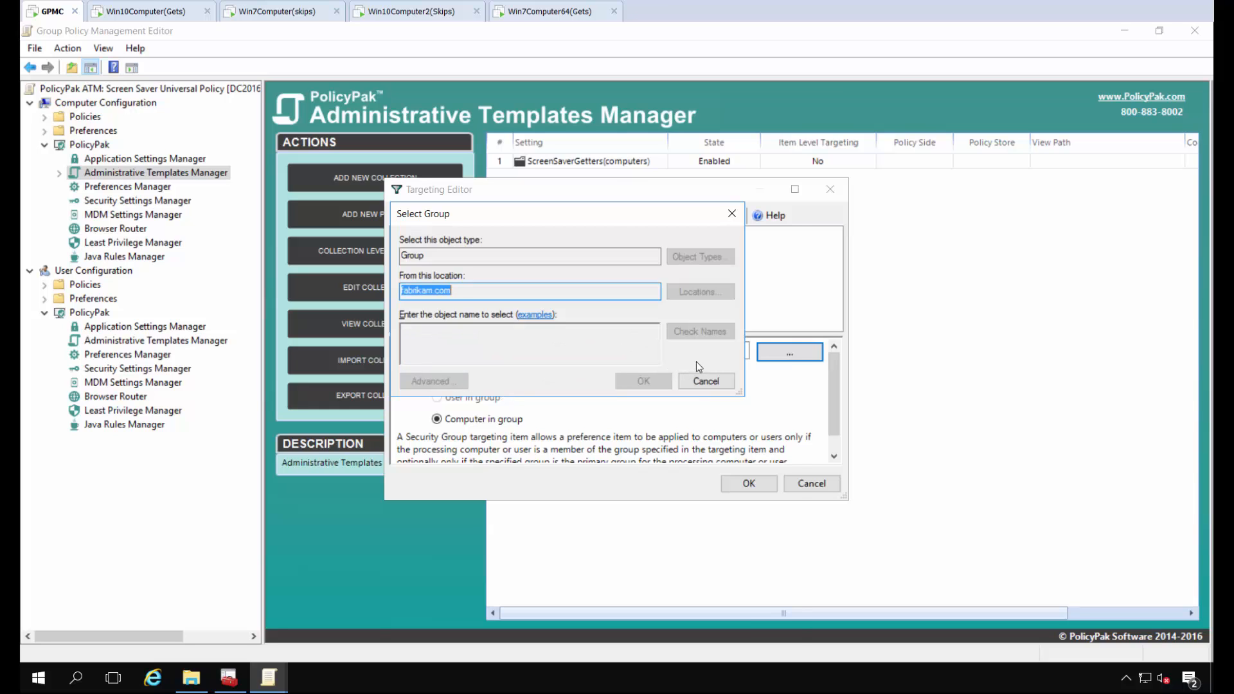
left_click(751, 365)
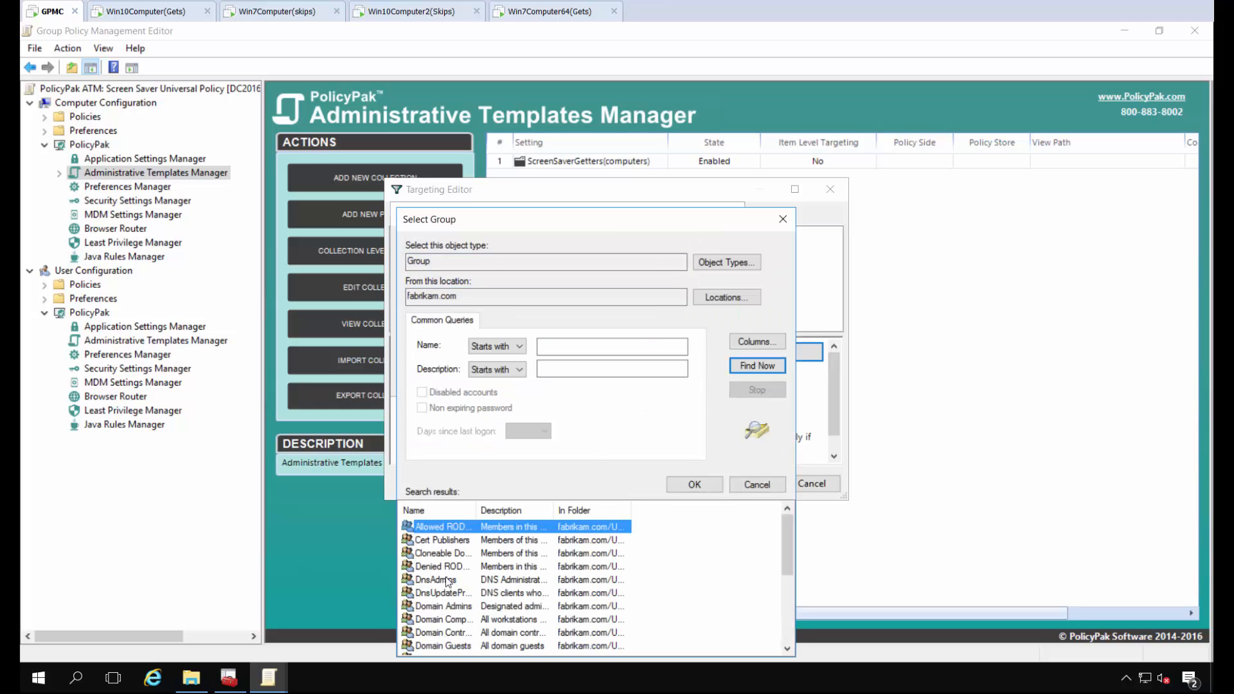
scroll(448, 582, "down", 3)
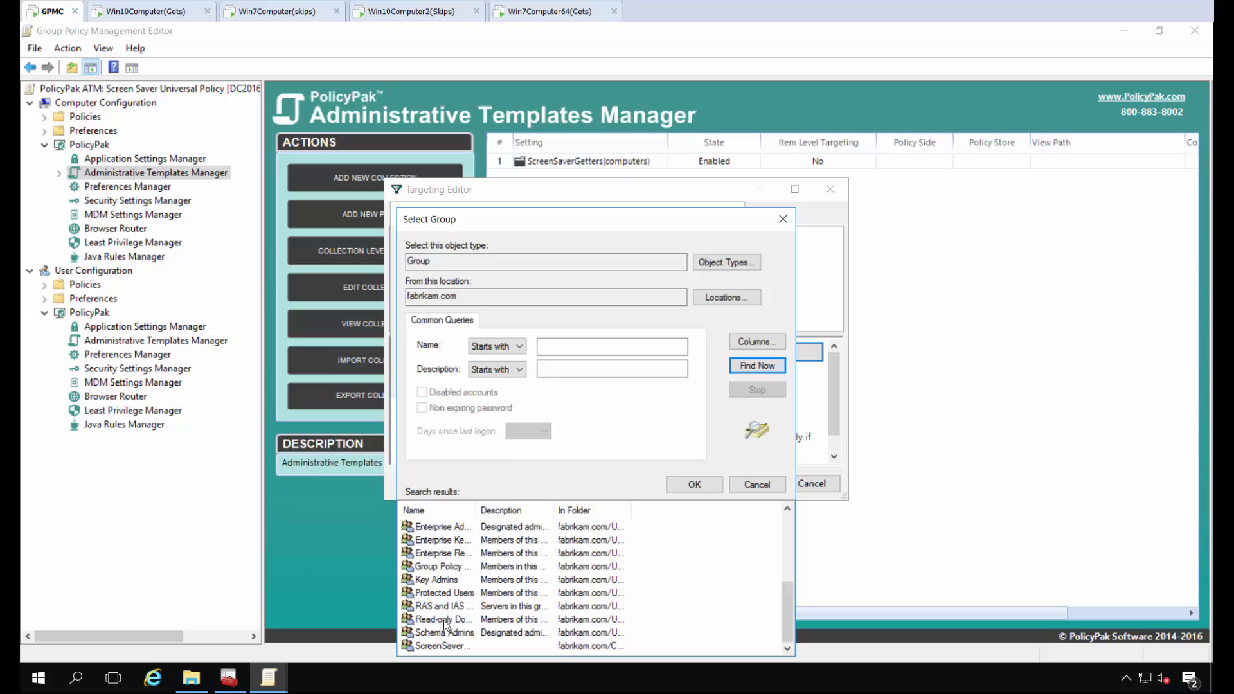
left_click_drag(476, 511, 546, 513)
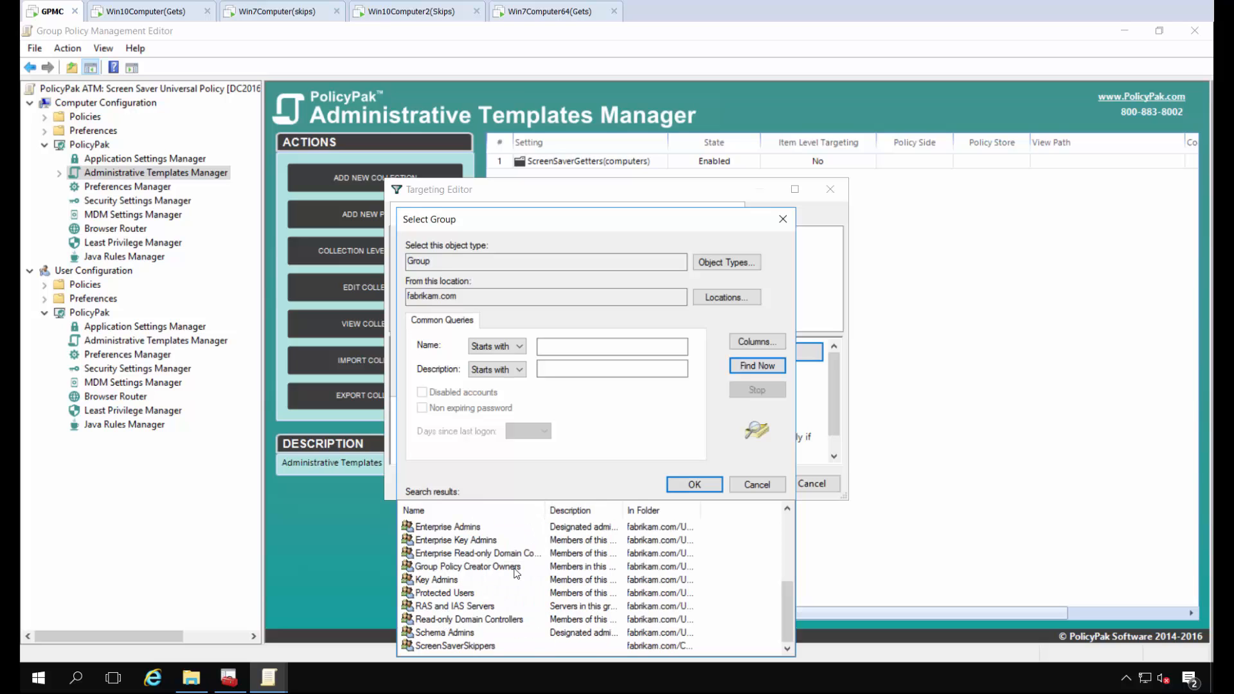
double_click(455, 646)
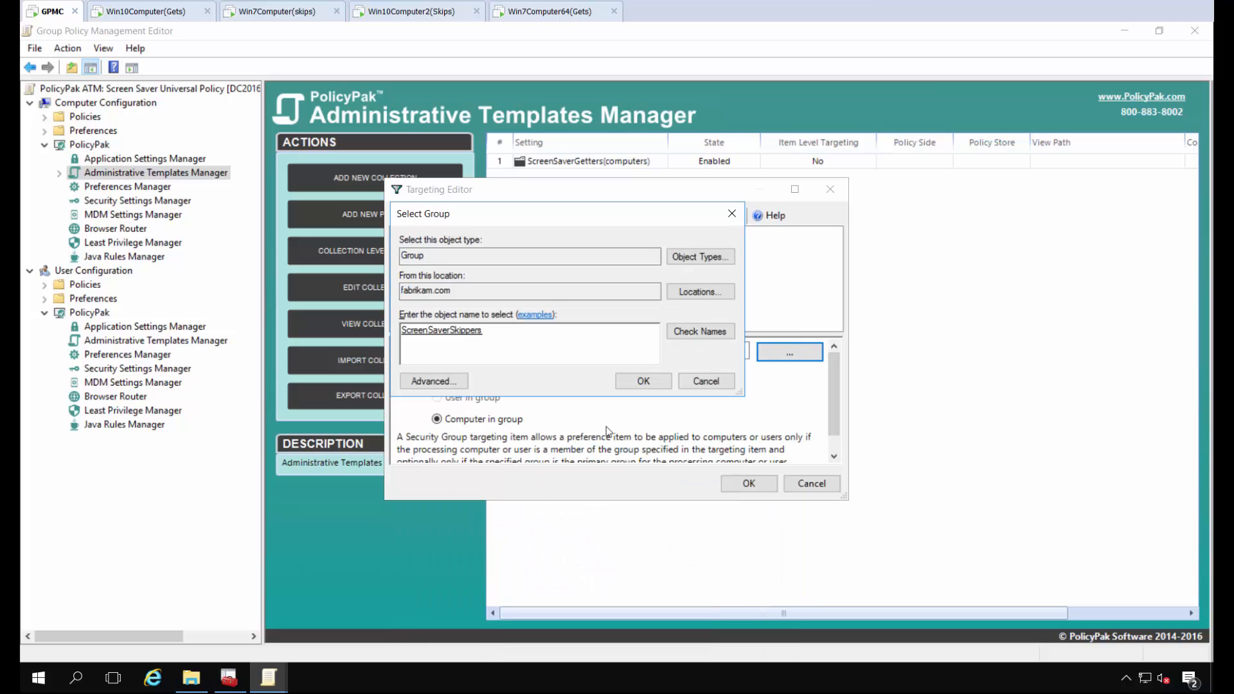
left_click(642, 380)
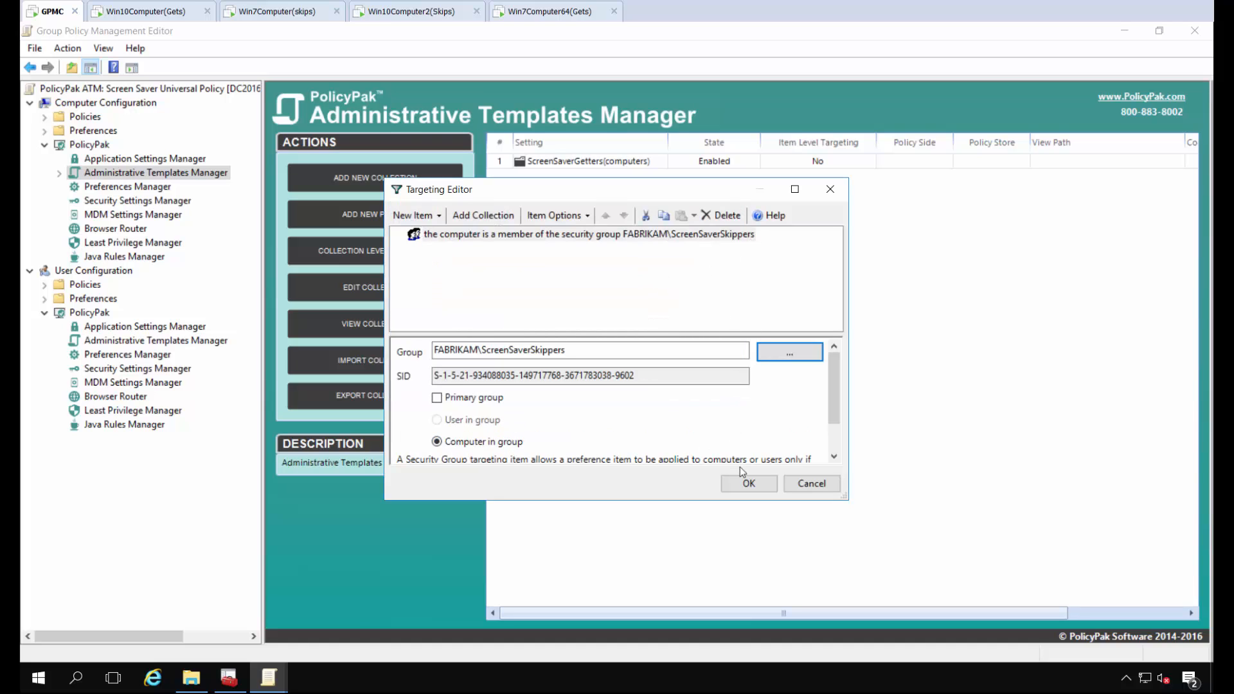
Save the ScreenSaverSKIPPERS(Computers) collection with its security group targeting, and open the ScreenSaverGetters(computers) collection.
left_click(746, 484)
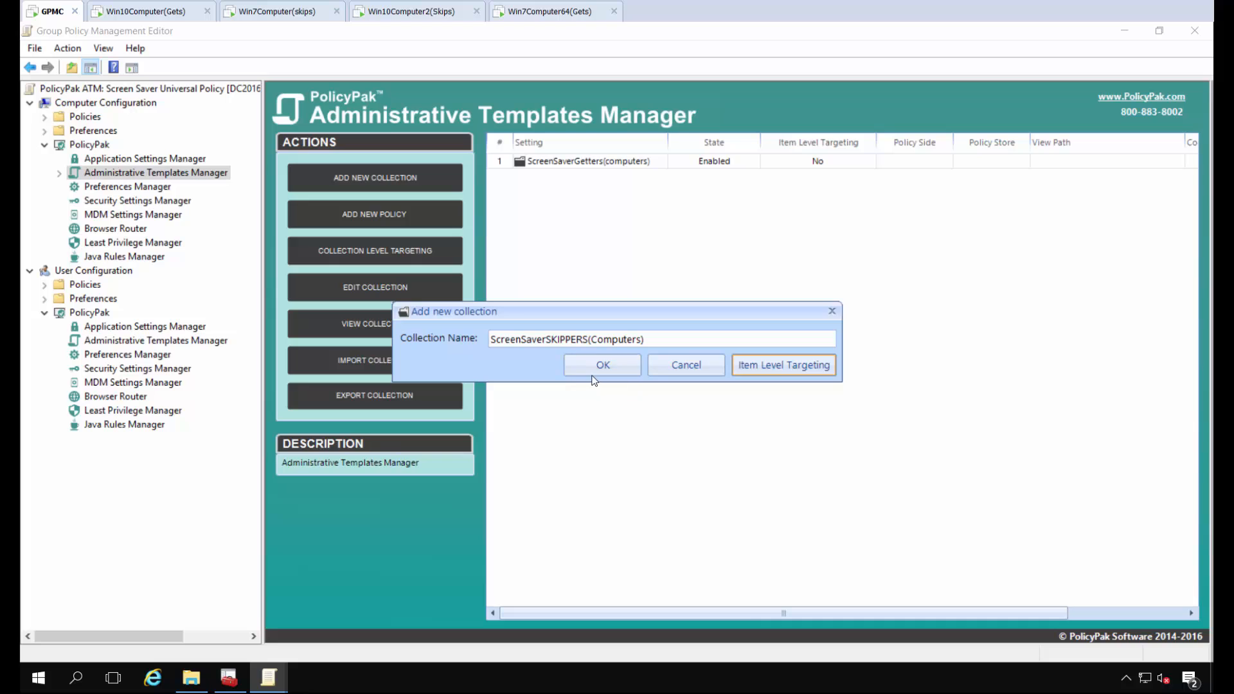
left_click(599, 364)
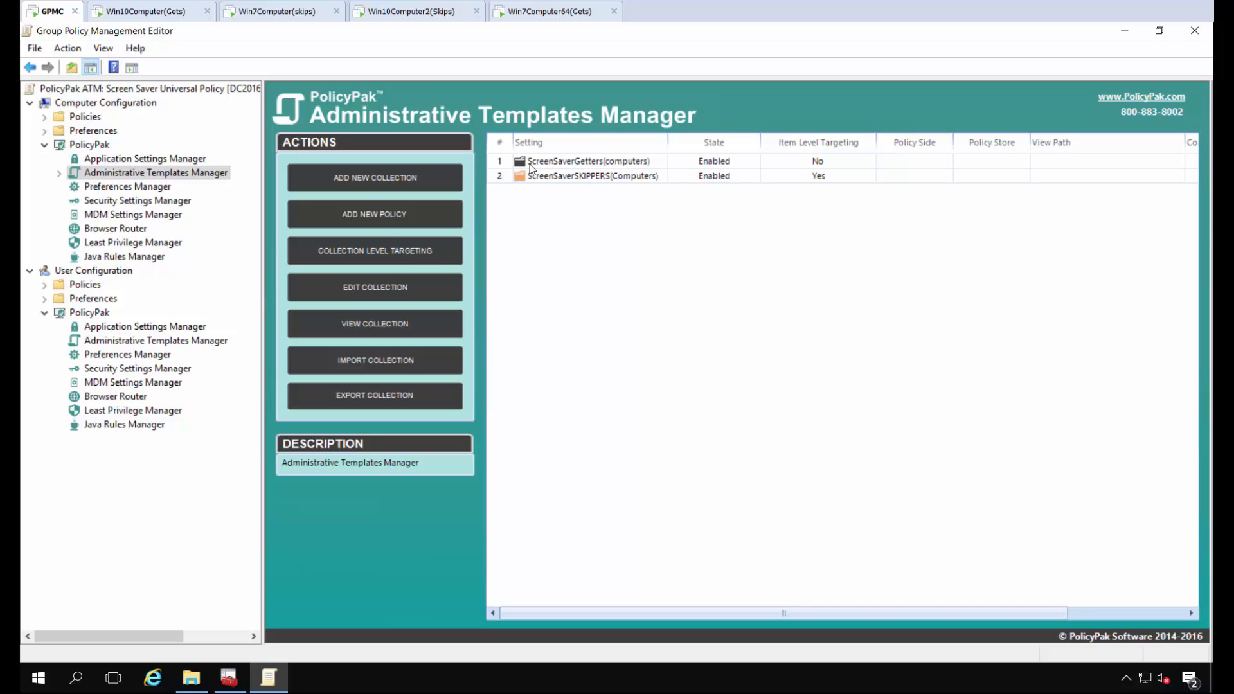
double_click(572, 162)
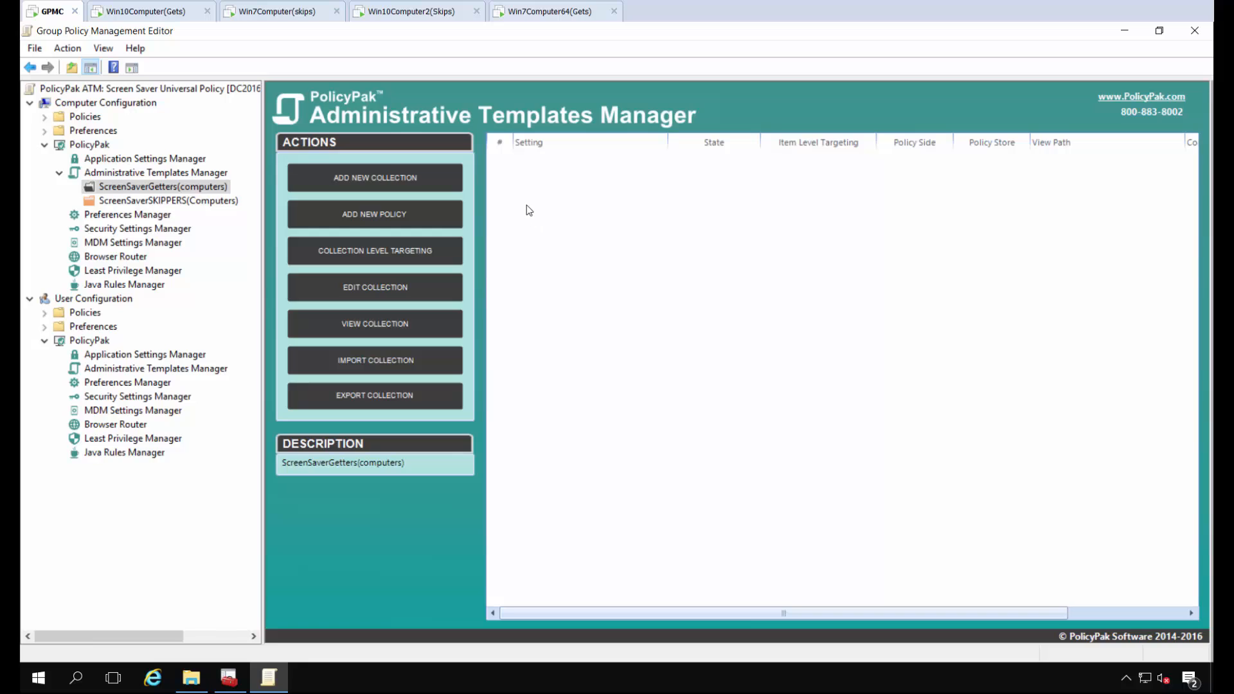
Add the user policy "Enable screen saver" from Control Panel\Personalization to the ScreenSaverGetters(computers) collection and set it to Enabled.
right_click(528, 210)
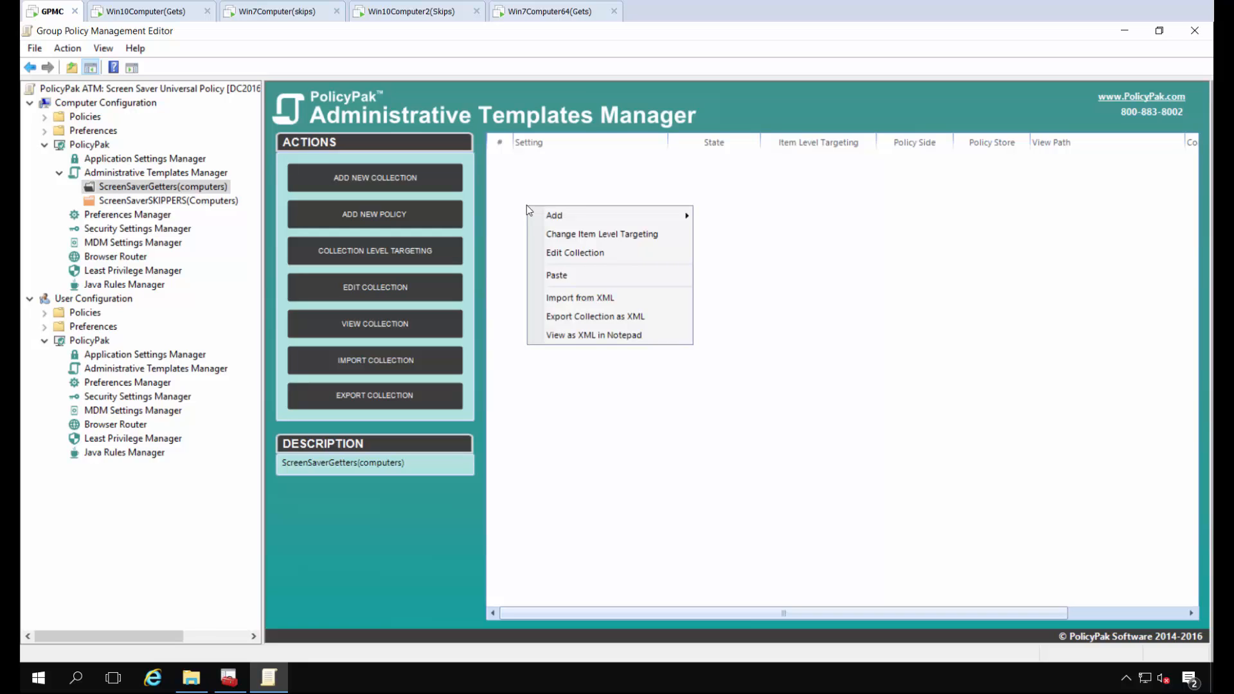
mouse_move(555, 221)
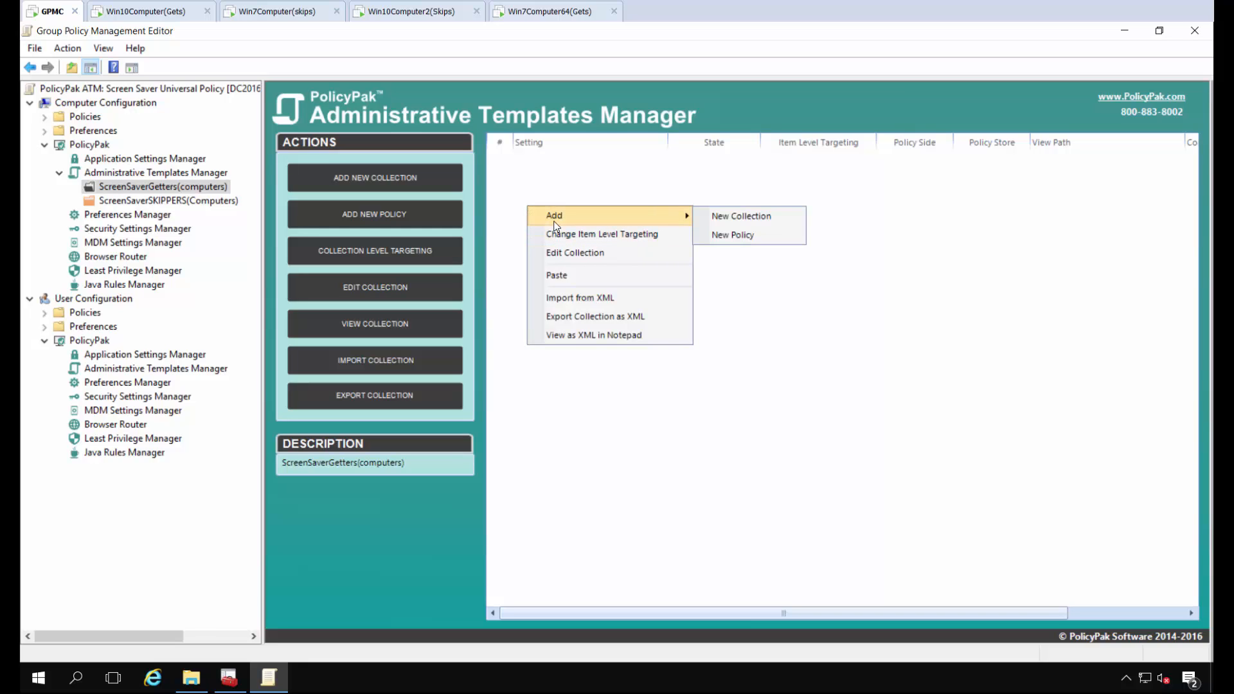
left_click(726, 235)
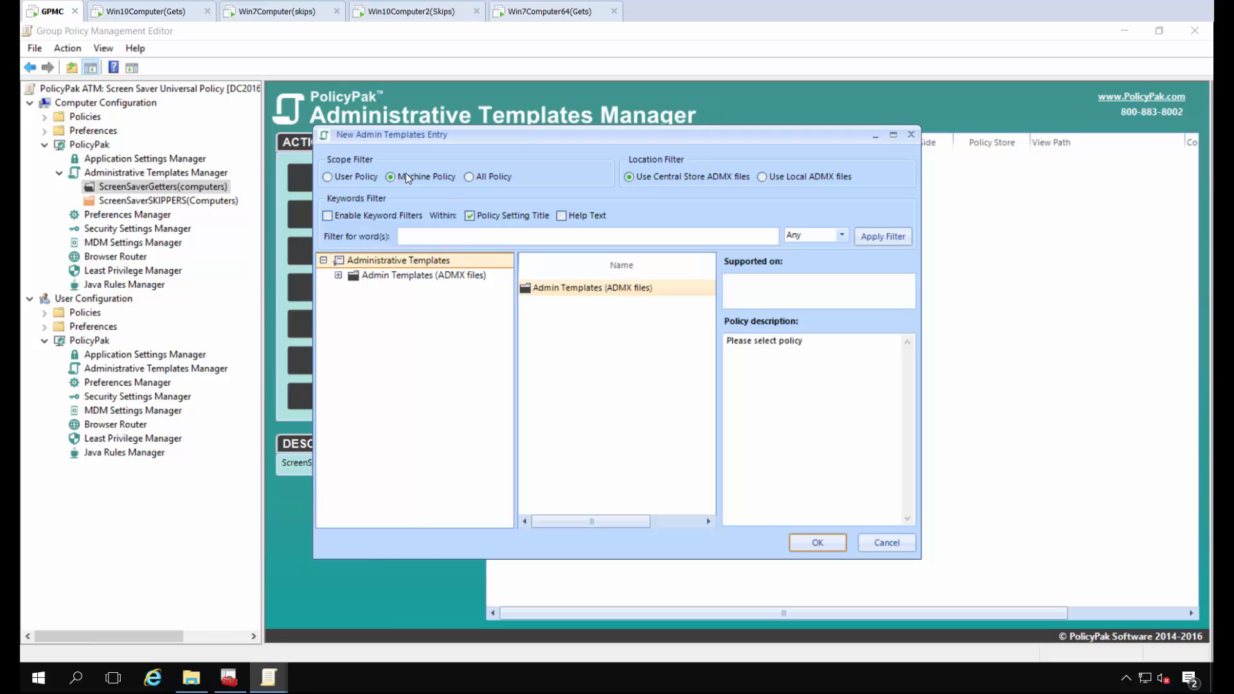
left_click(334, 279)
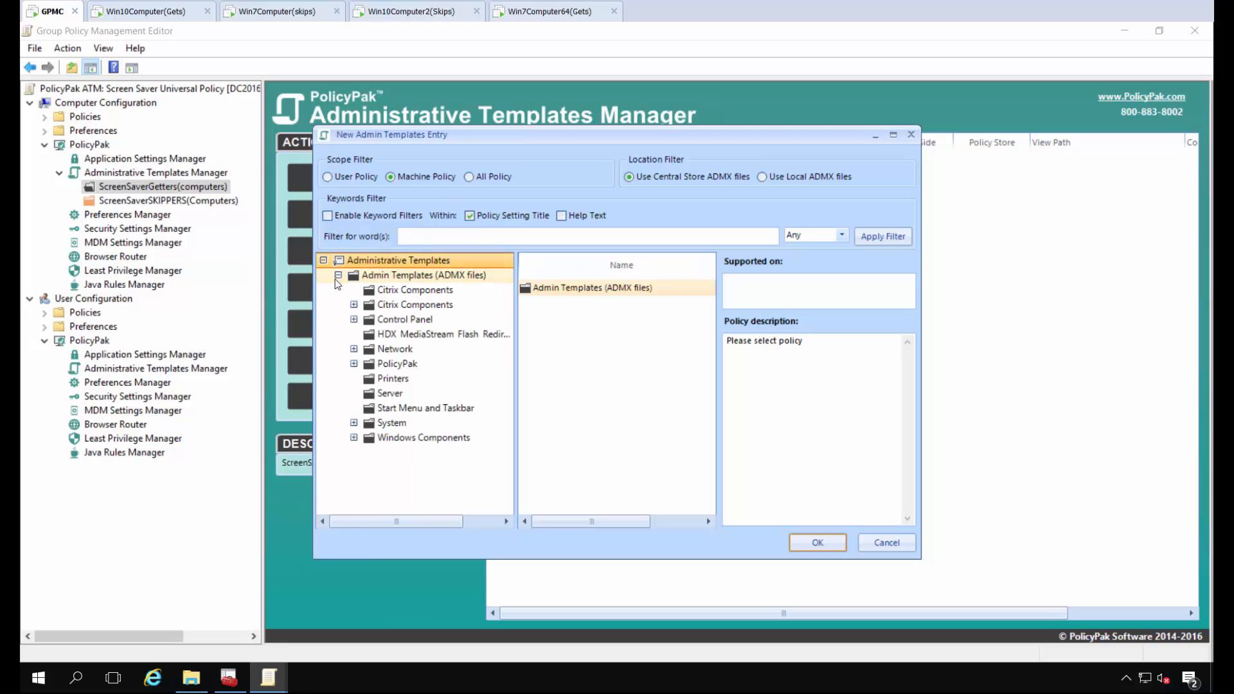
left_click(353, 176)
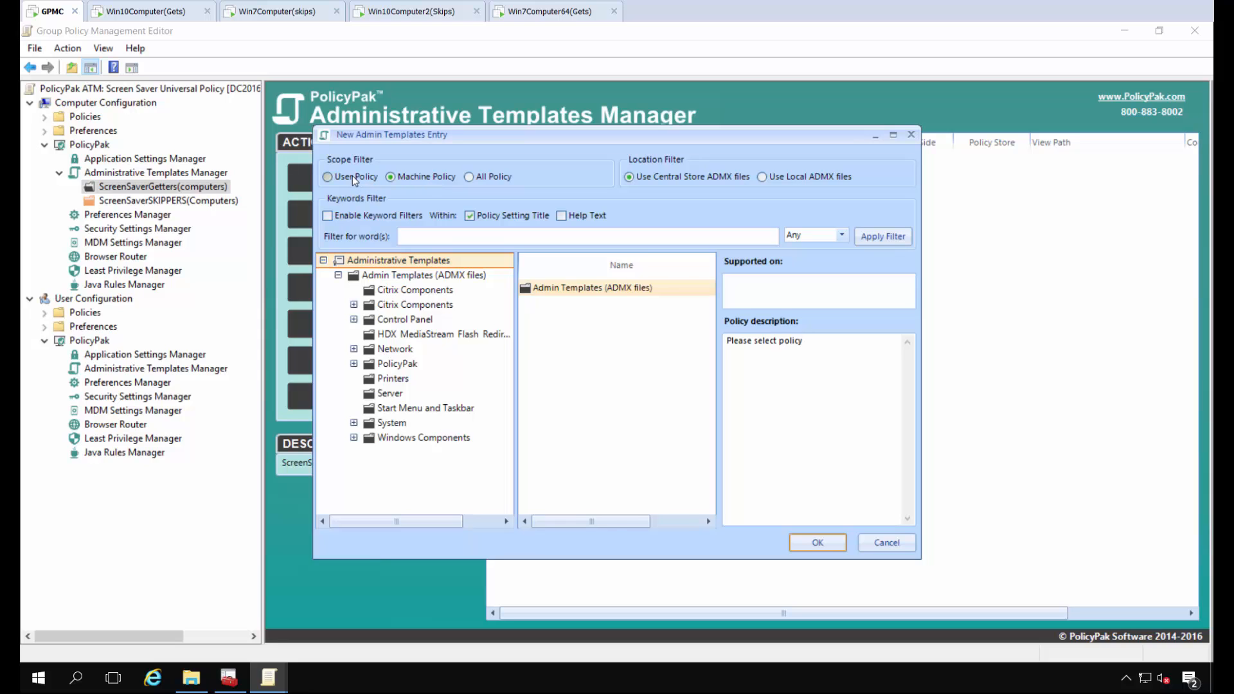
left_click(338, 276)
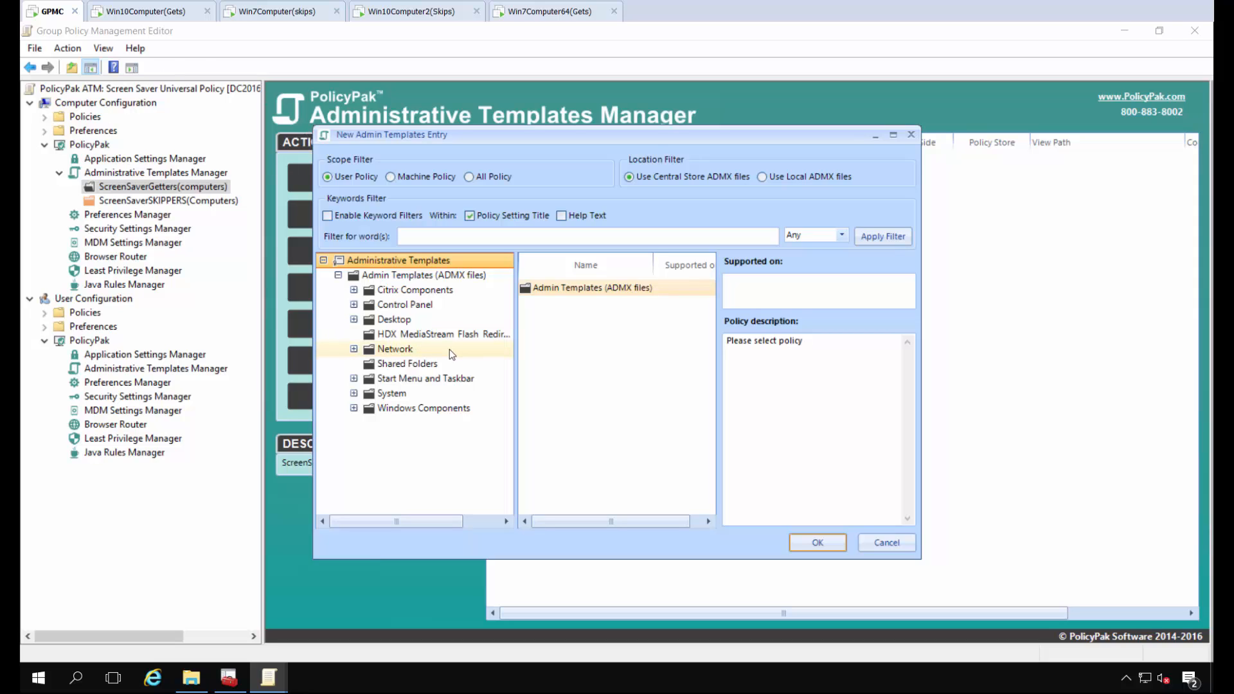
double_click(430, 305)
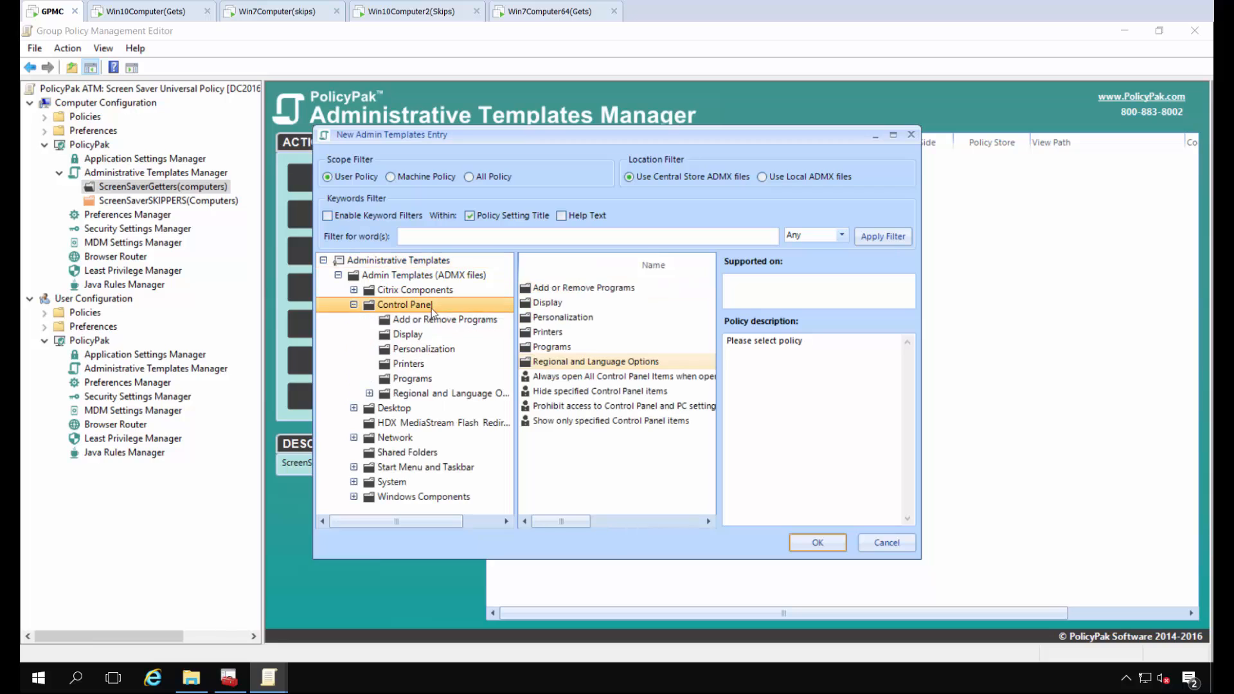
double_click(562, 318)
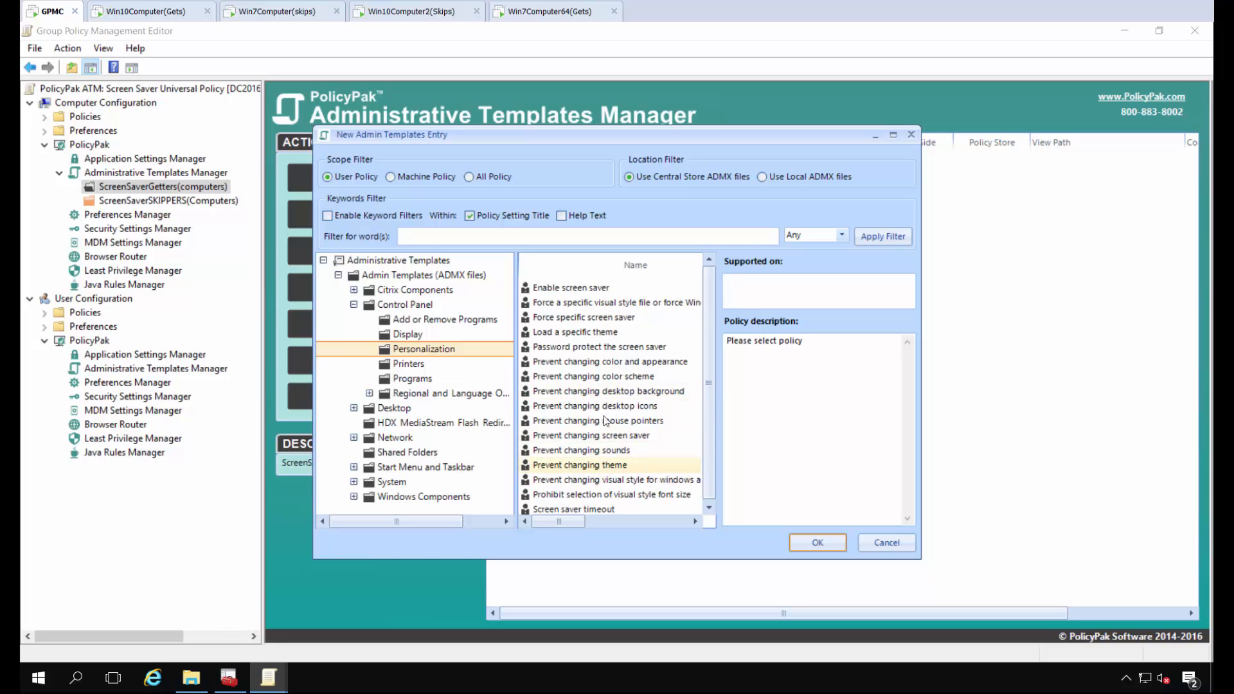
double_click(569, 288)
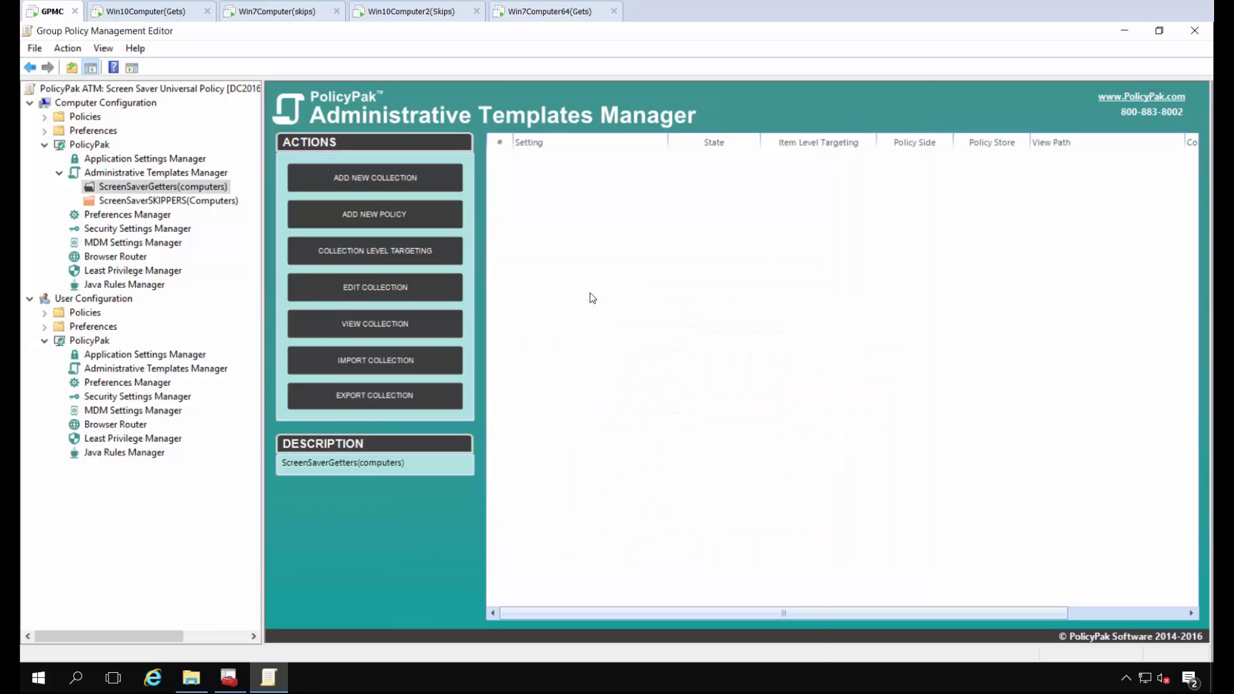
left_click_drag(249, 136, 387, 110)
left_click(291, 179)
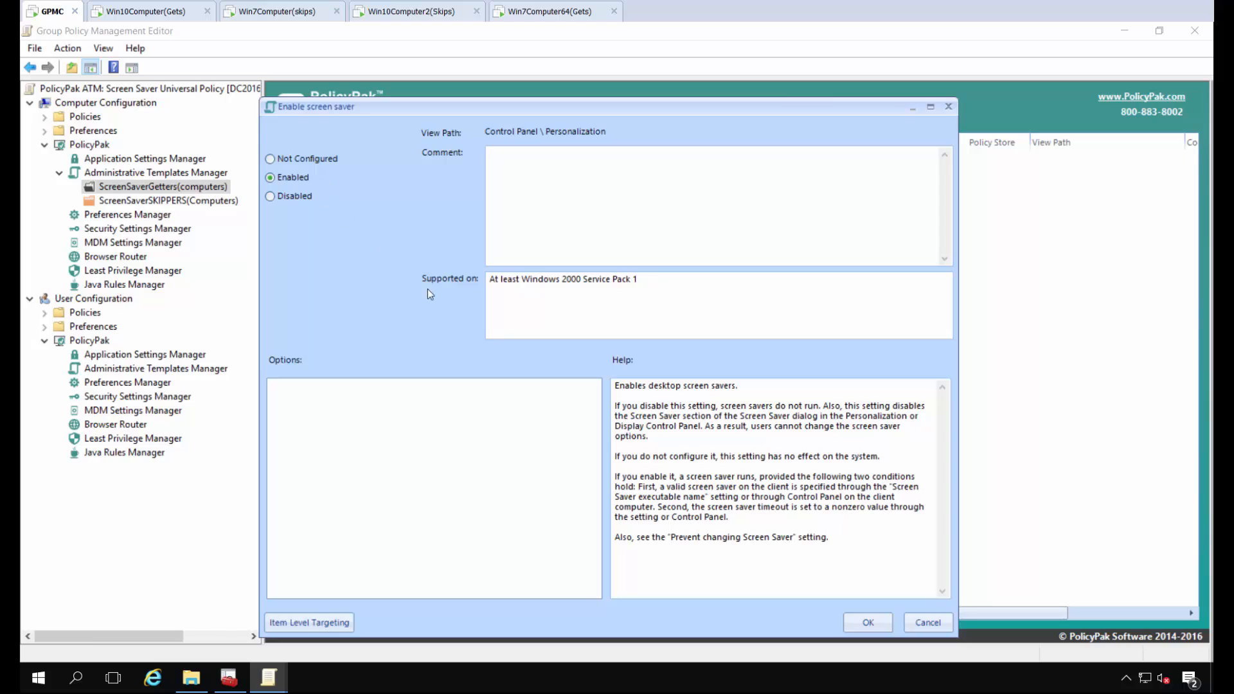
left_click(854, 625)
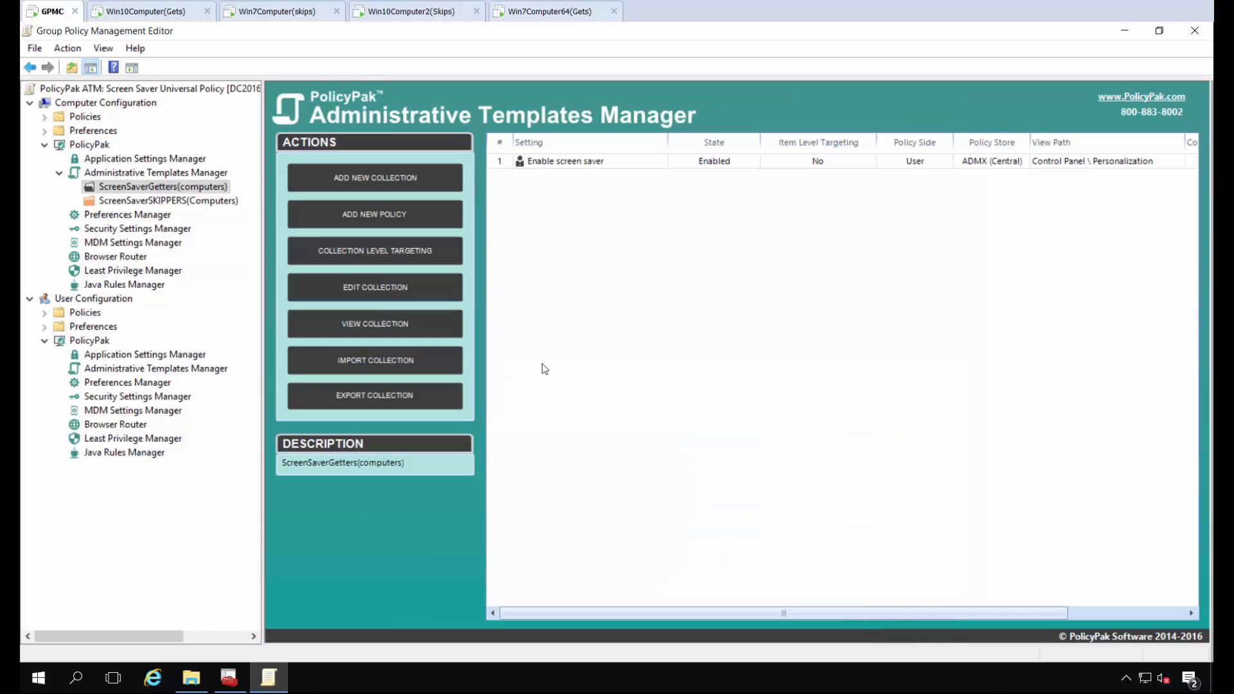
Start another new policy in the ScreenSaverGetters(computers) collection.
right_click(535, 194)
mouse_move(585, 201)
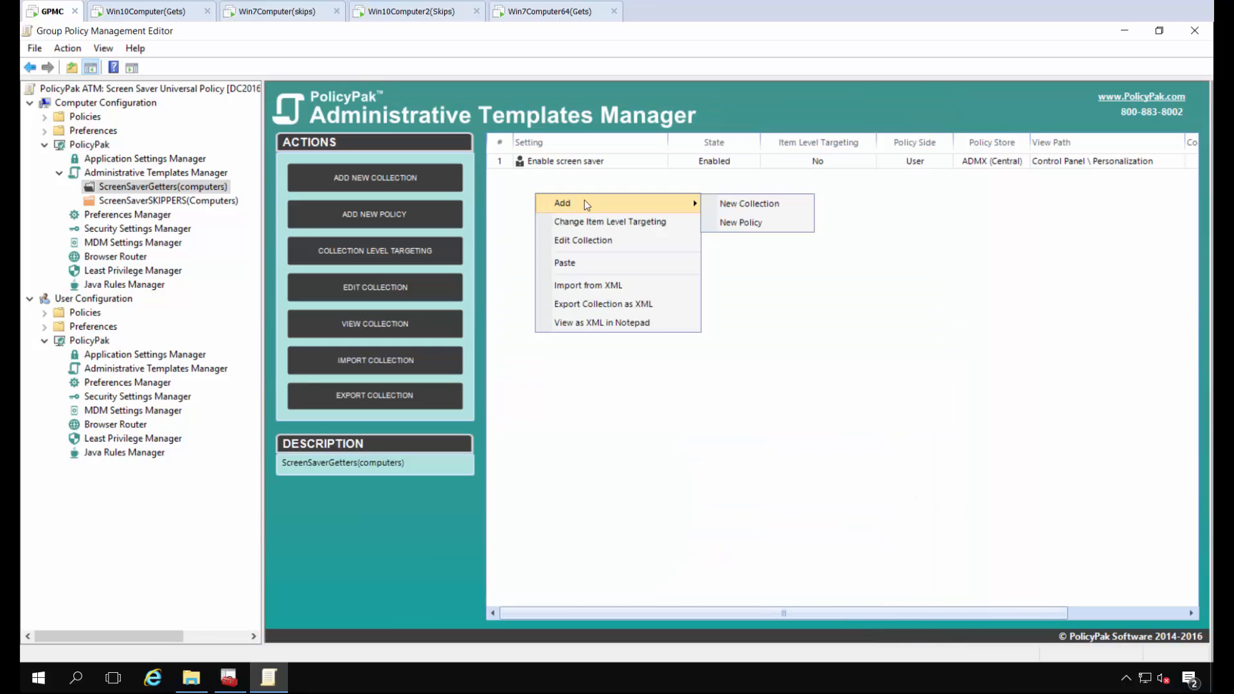
left_click(735, 221)
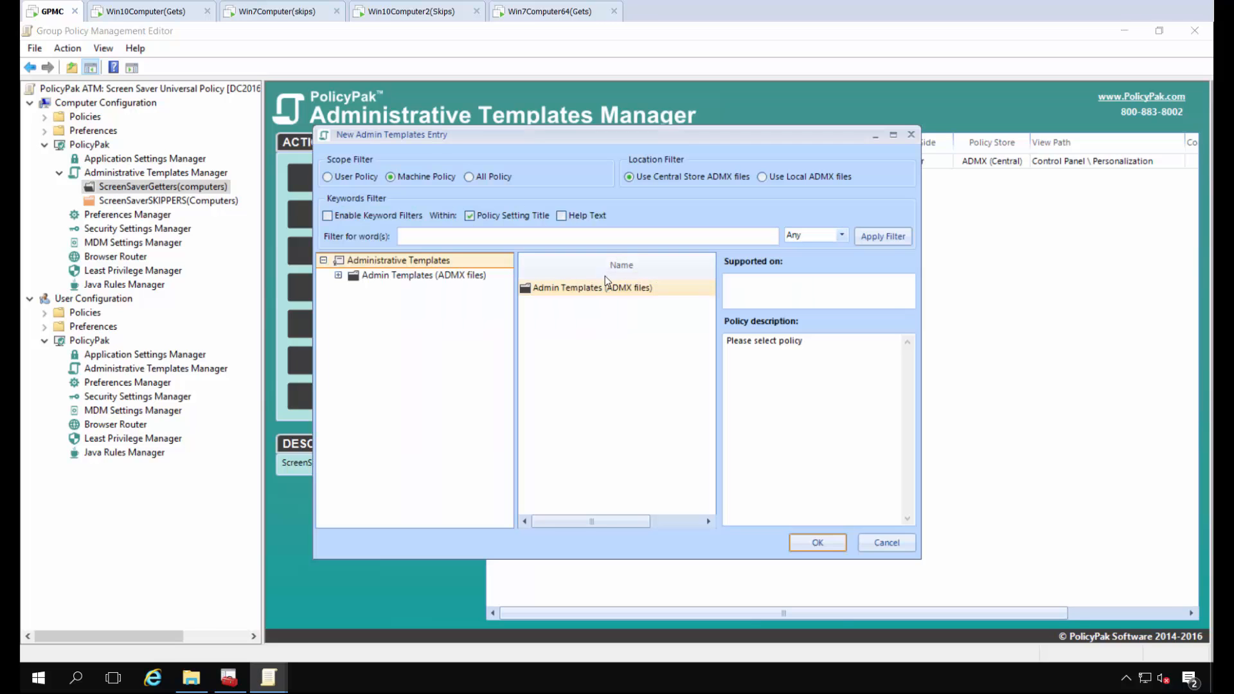
double_click(590, 289)
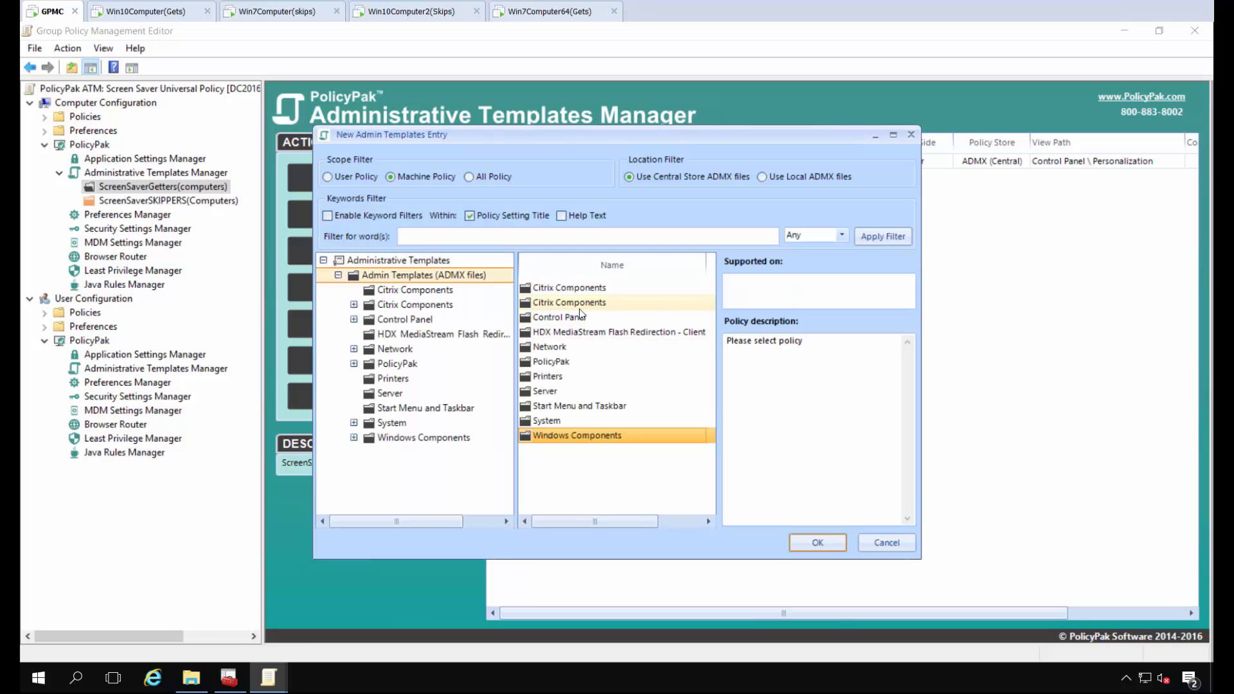
double_click(578, 317)
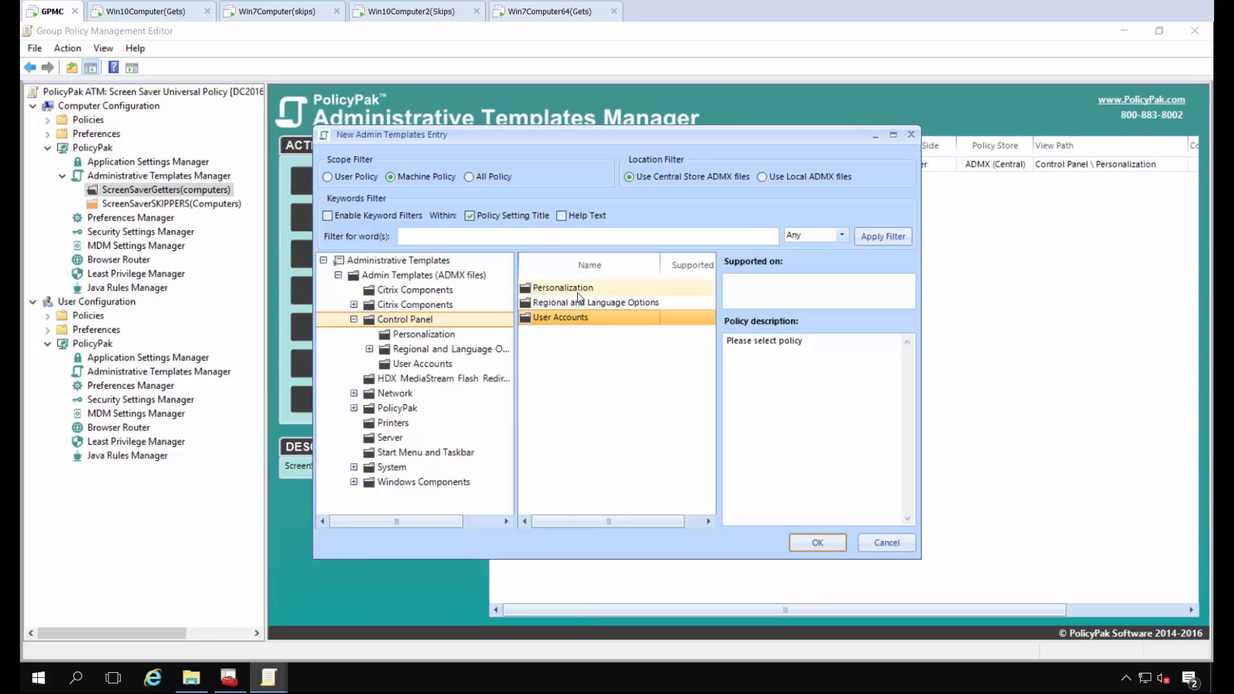
double_click(577, 289)
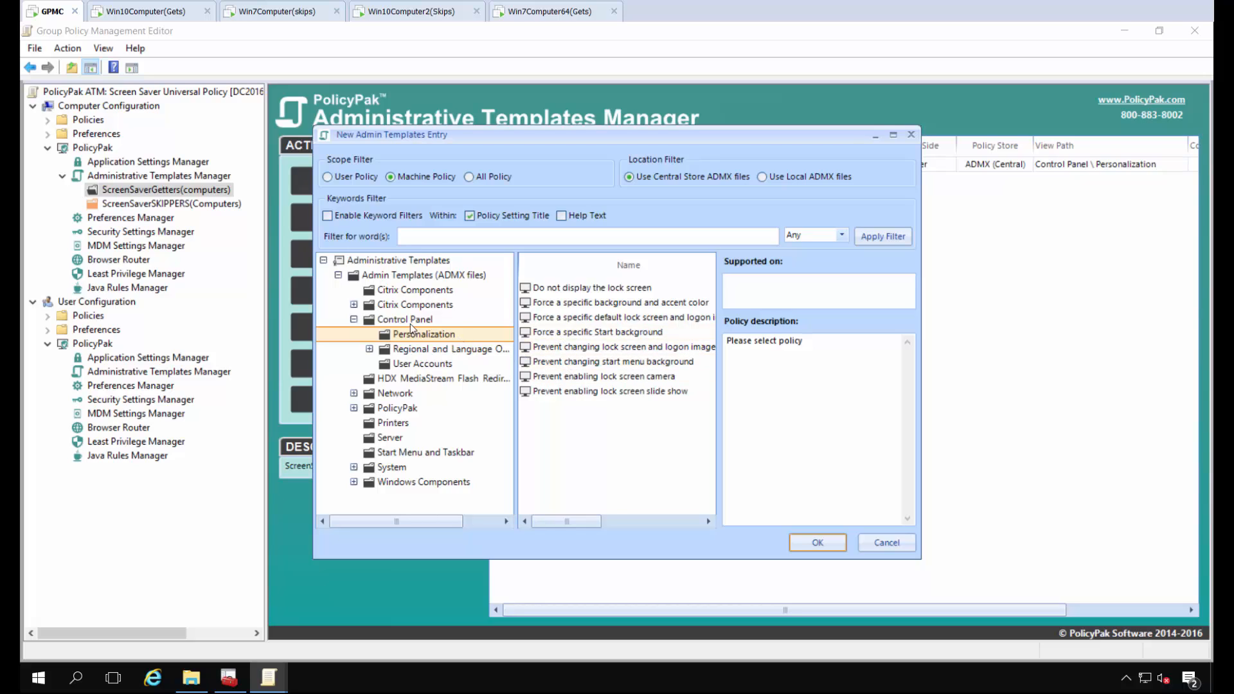
Choose the user policy "Screen saver timeout" from Control Panel\Personalization for the new entry, set it to Enabled and save it.
left_click(349, 179)
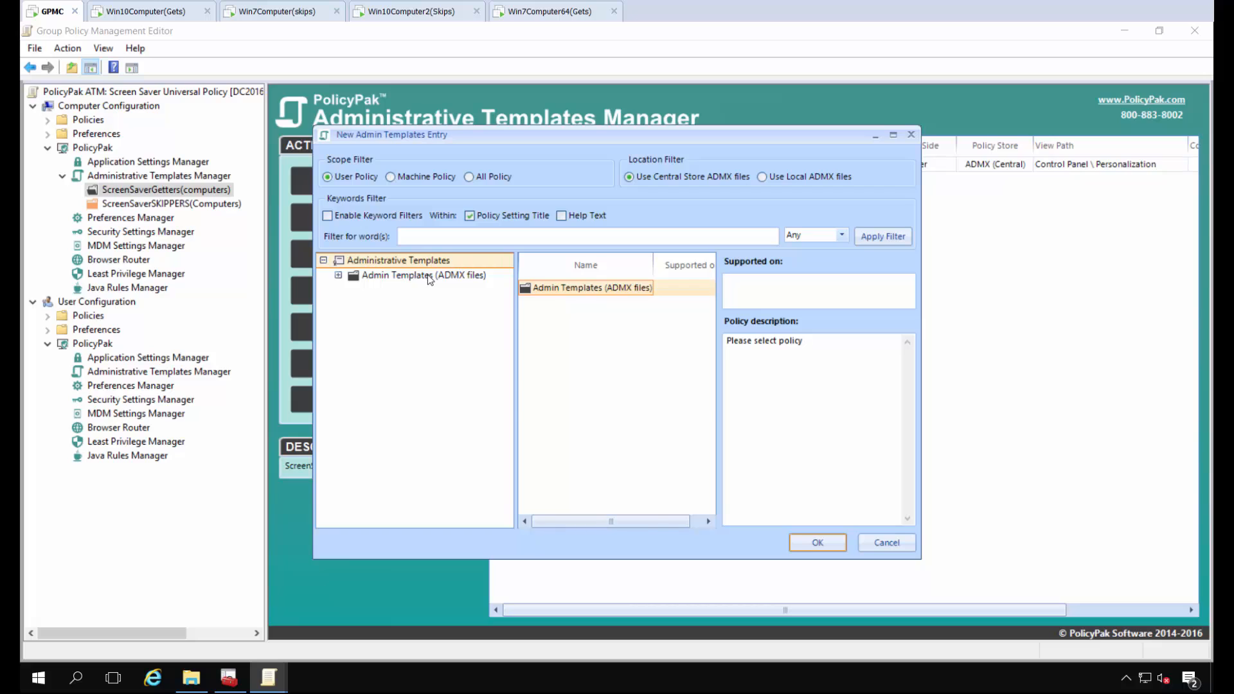
double_click(427, 275)
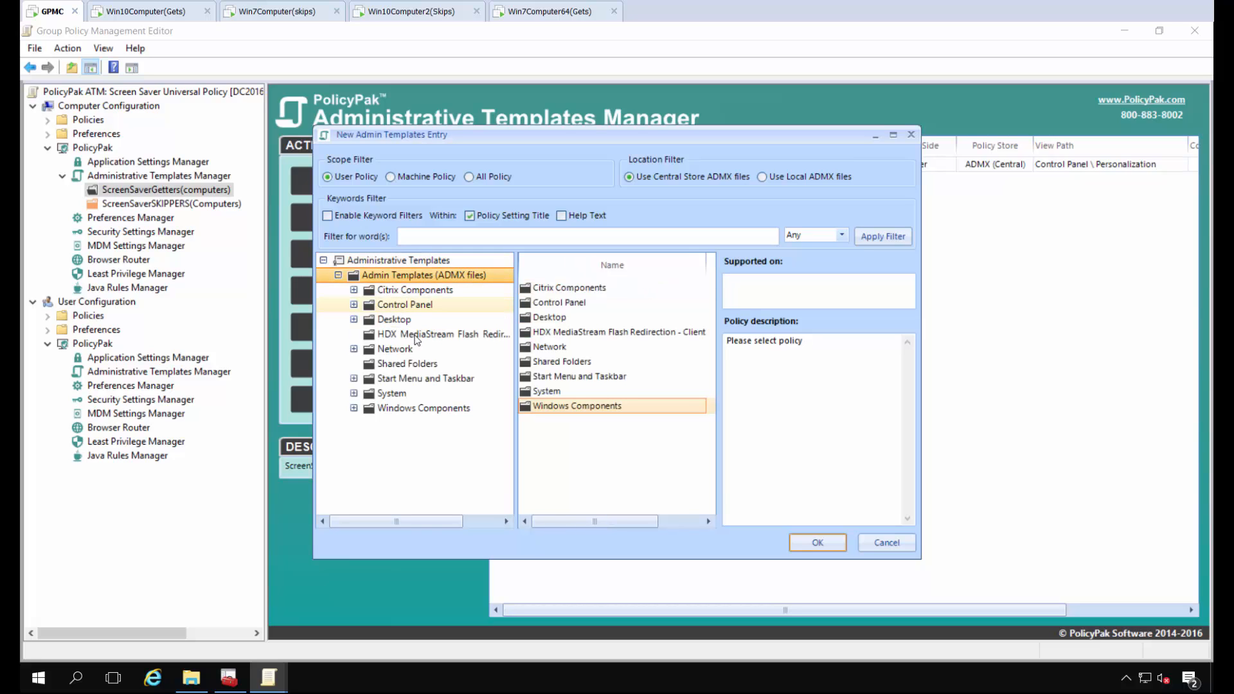
double_click(404, 304)
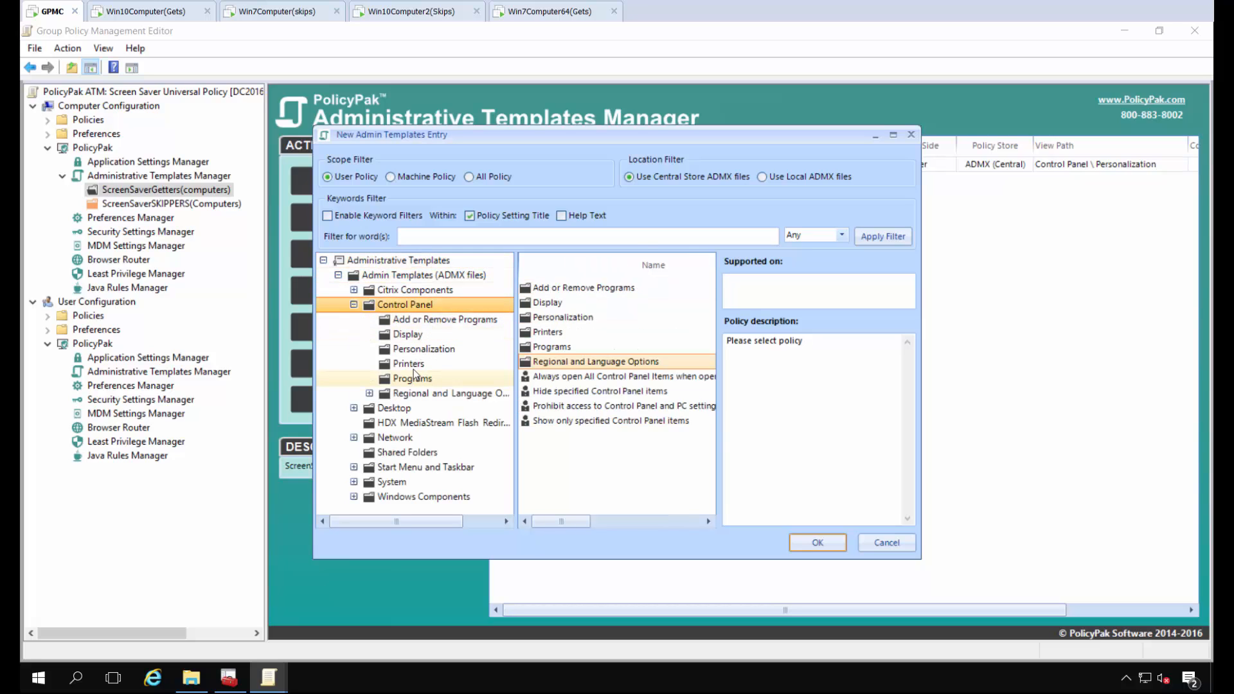
left_click(419, 349)
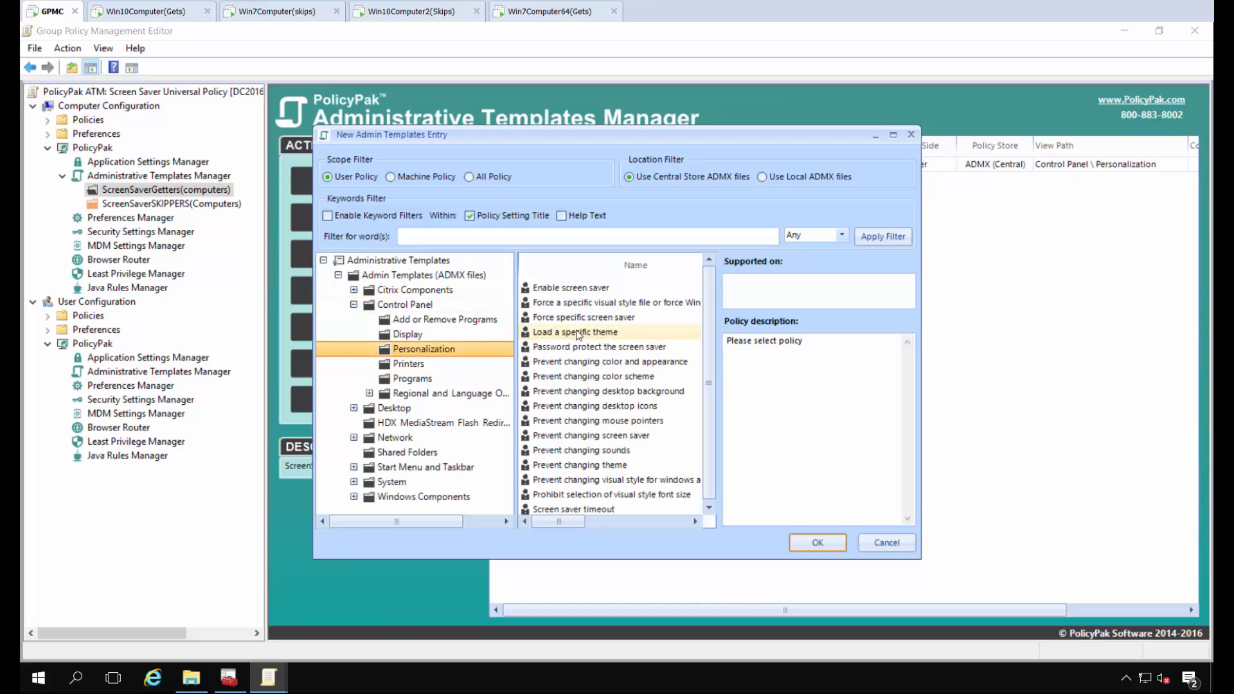
scroll(615, 486, "down", 1)
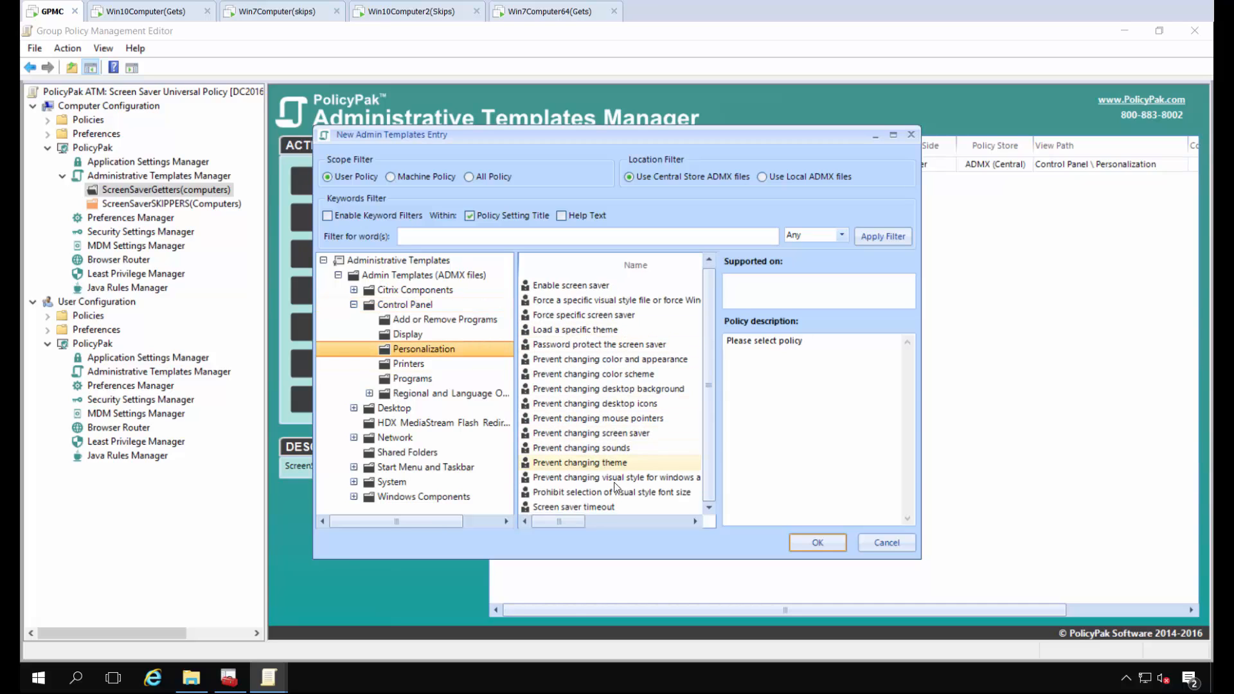
double_click(617, 507)
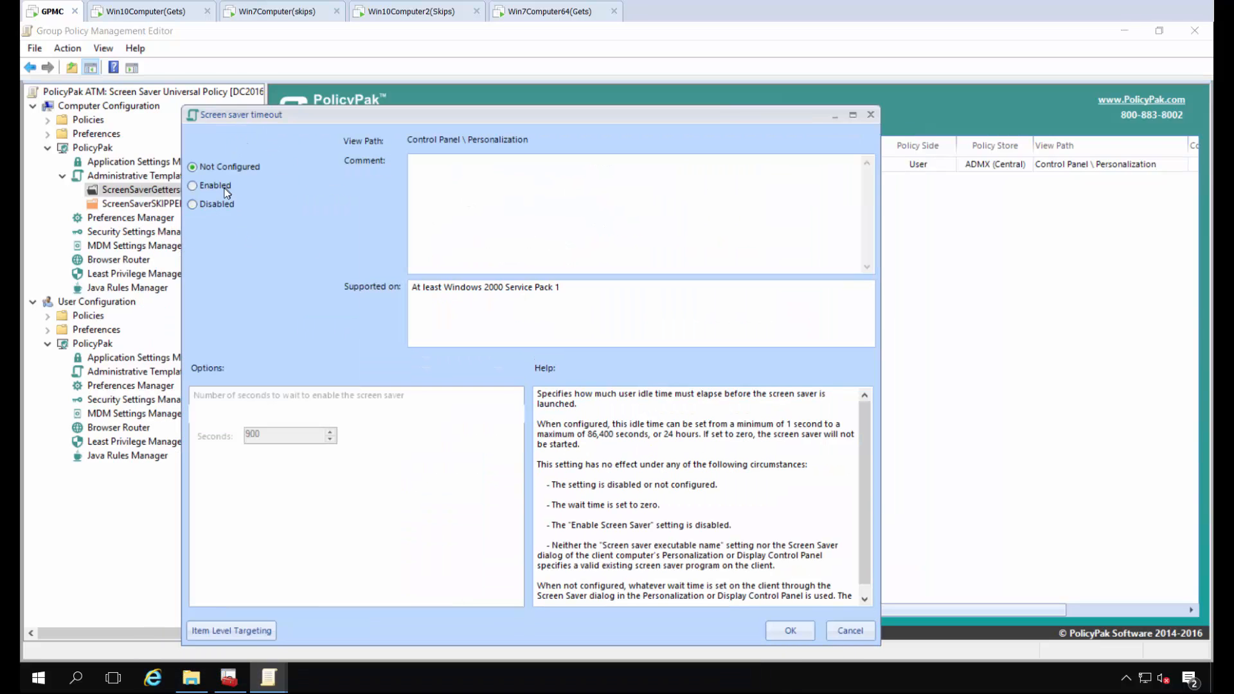
left_click(225, 188)
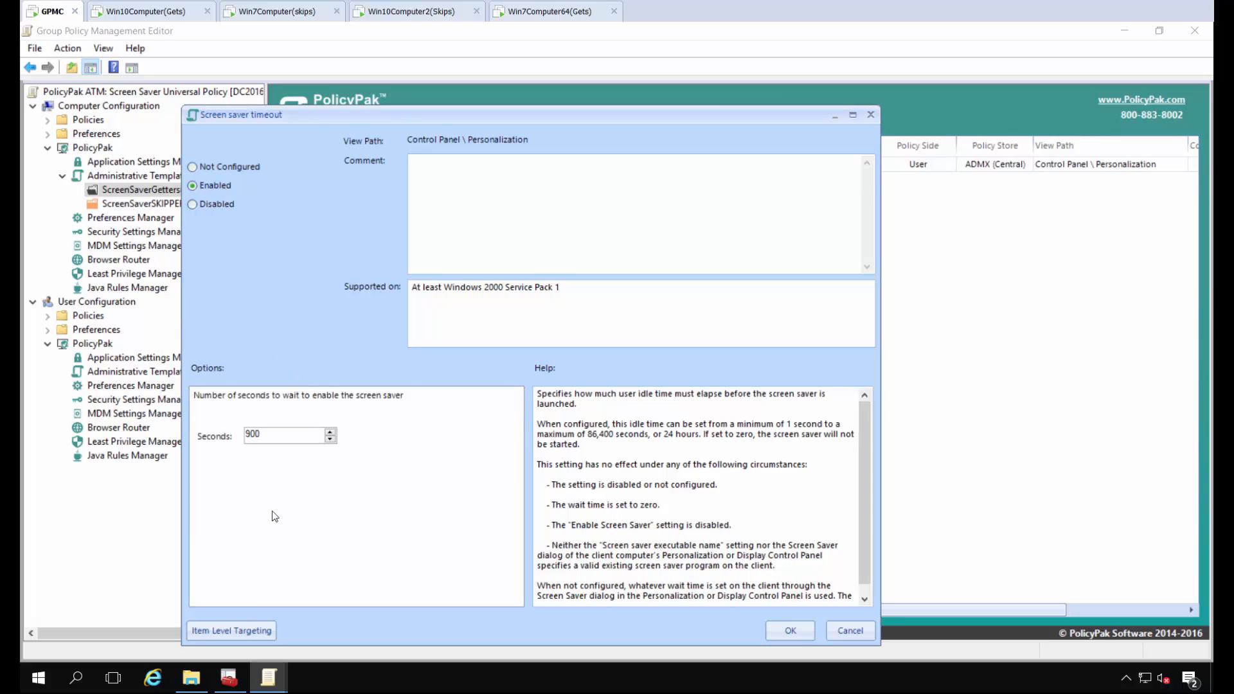
left_click(790, 631)
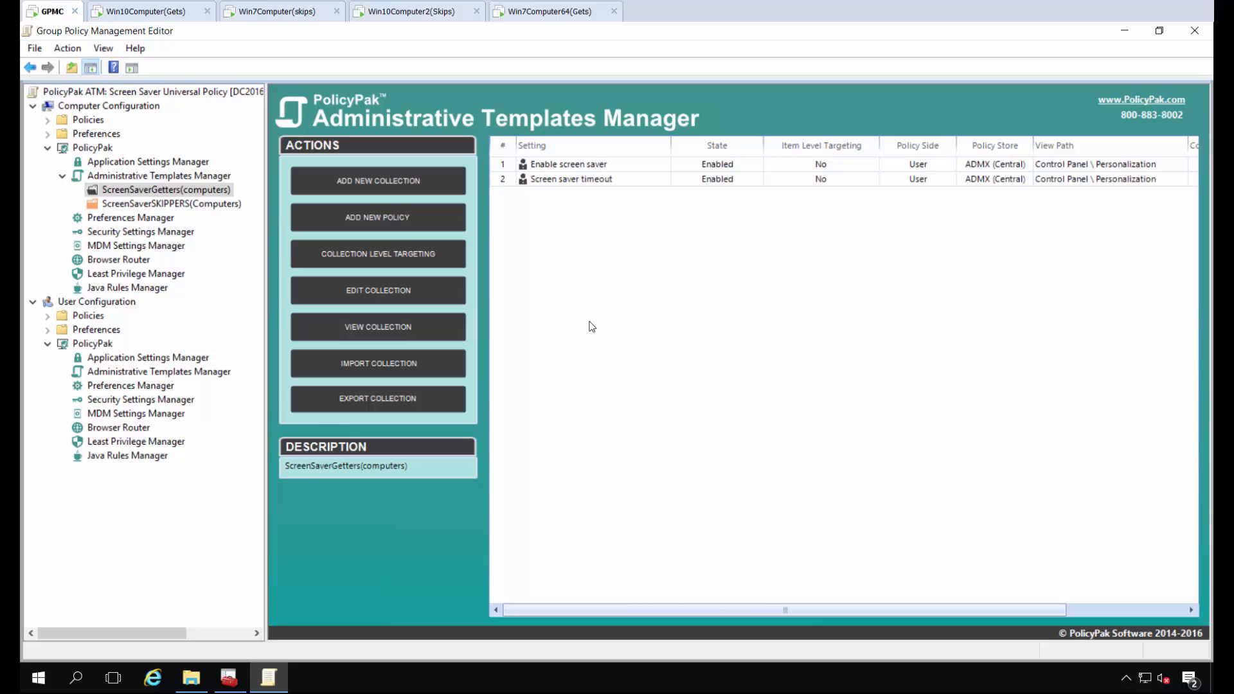
Start a new policy in the ScreenSaverGetters(computers) collection, scoped to user policies, and browse to Control Panel\Personalization.
right_click(549, 216)
mouse_move(663, 218)
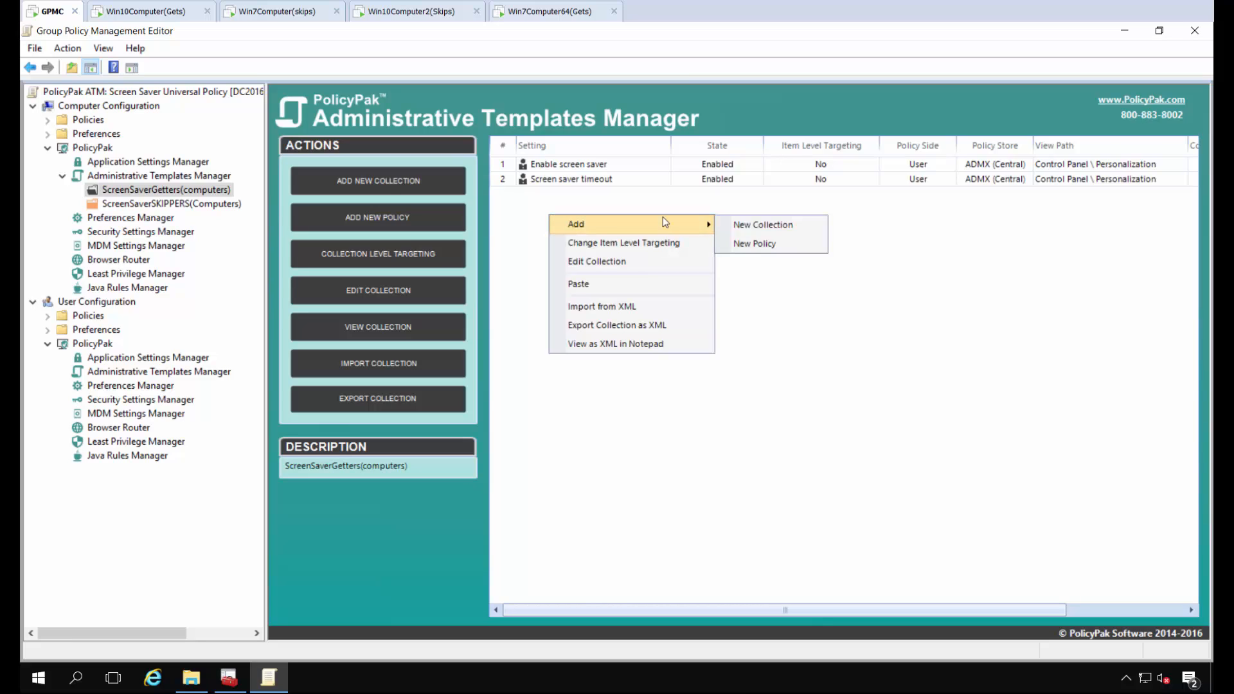
left_click(761, 243)
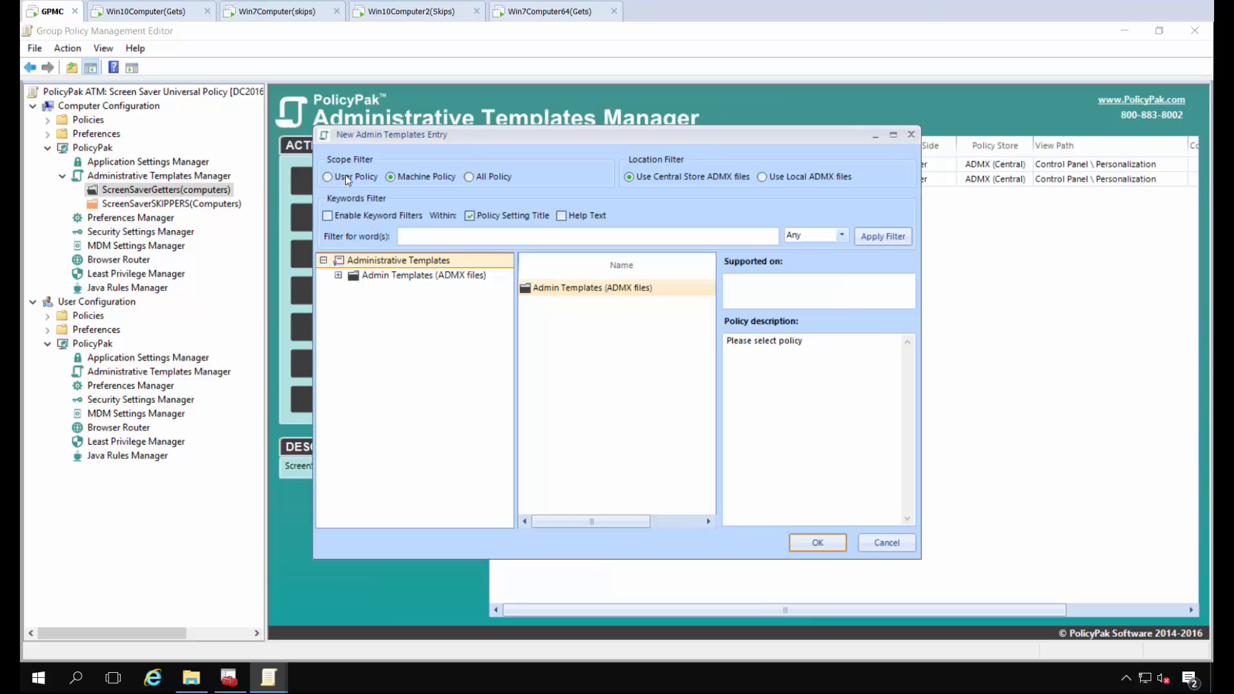
left_click(345, 177)
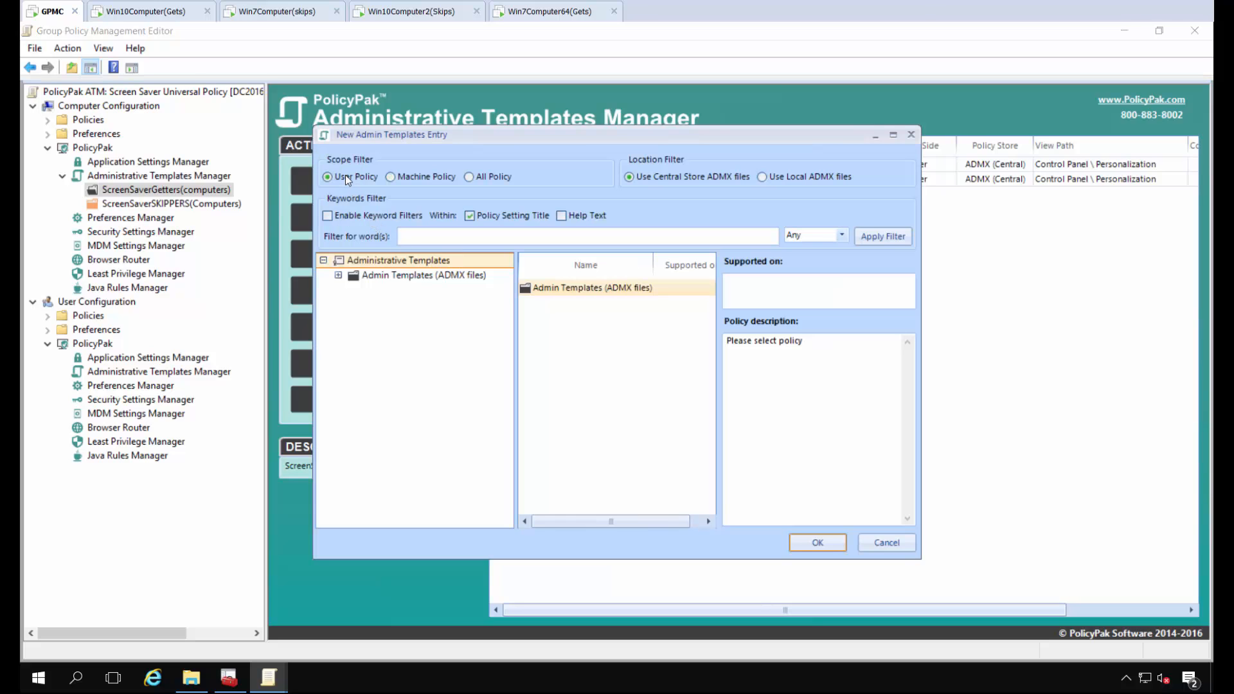
left_click(538, 286)
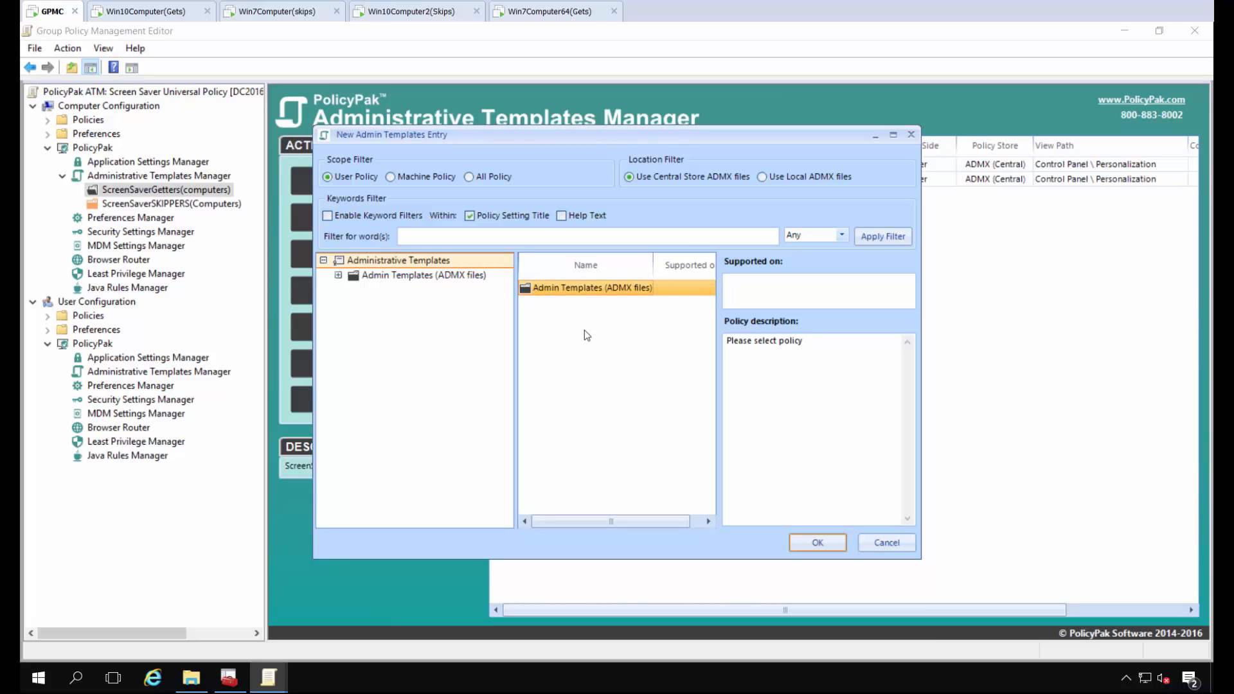
double_click(541, 287)
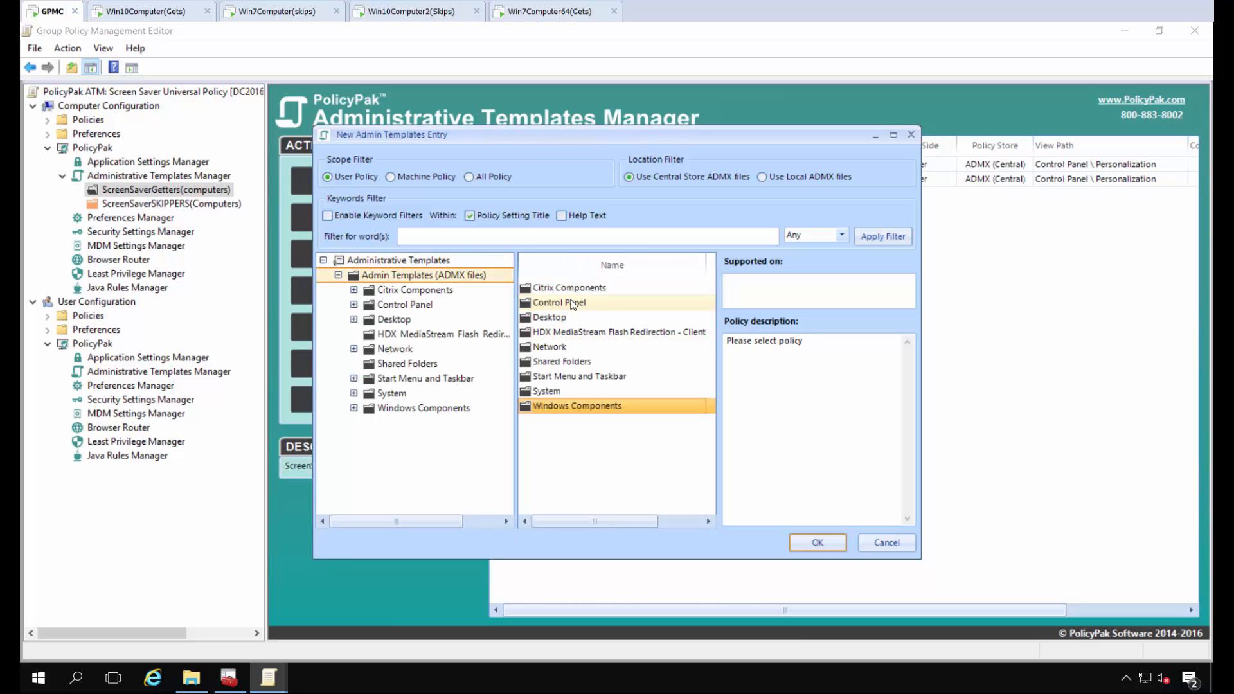
left_click(573, 304)
double_click(573, 304)
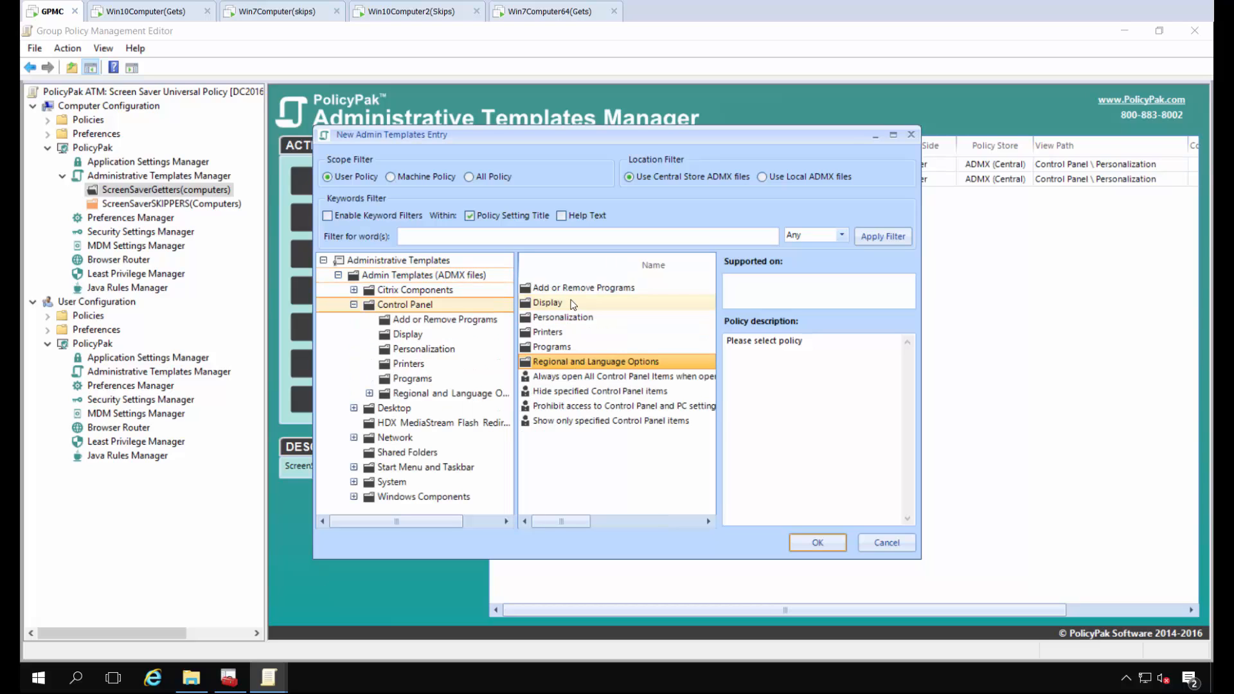
left_click(569, 319)
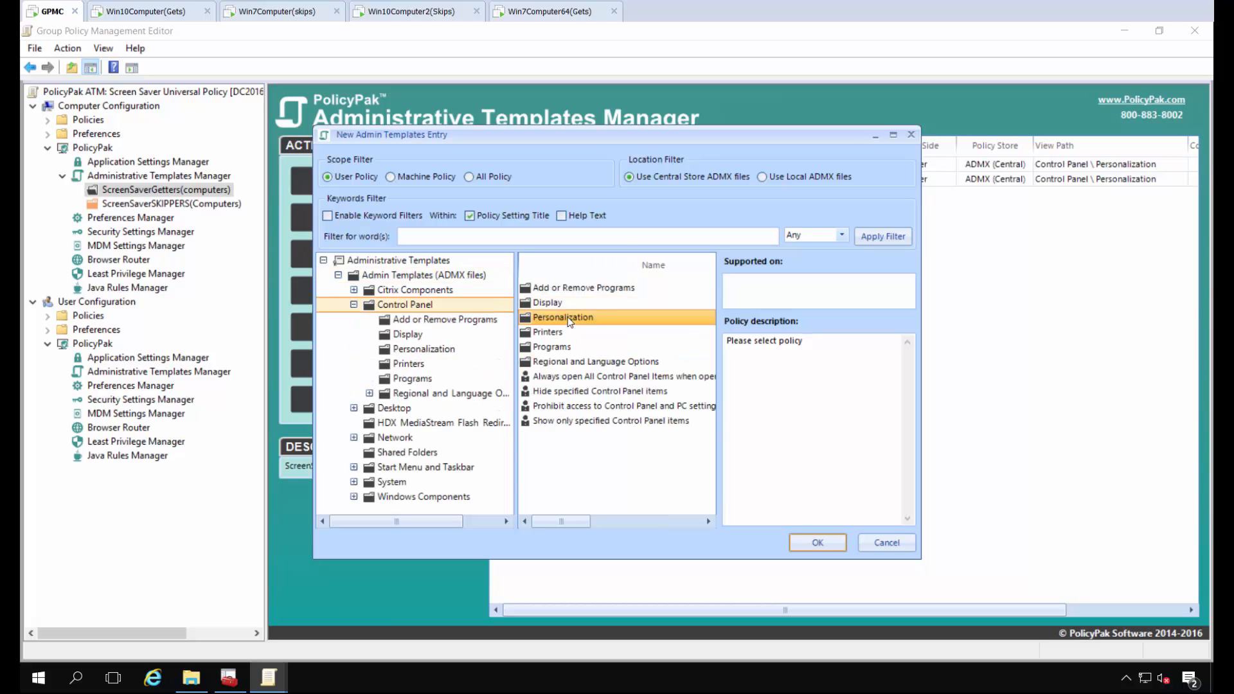
double_click(569, 319)
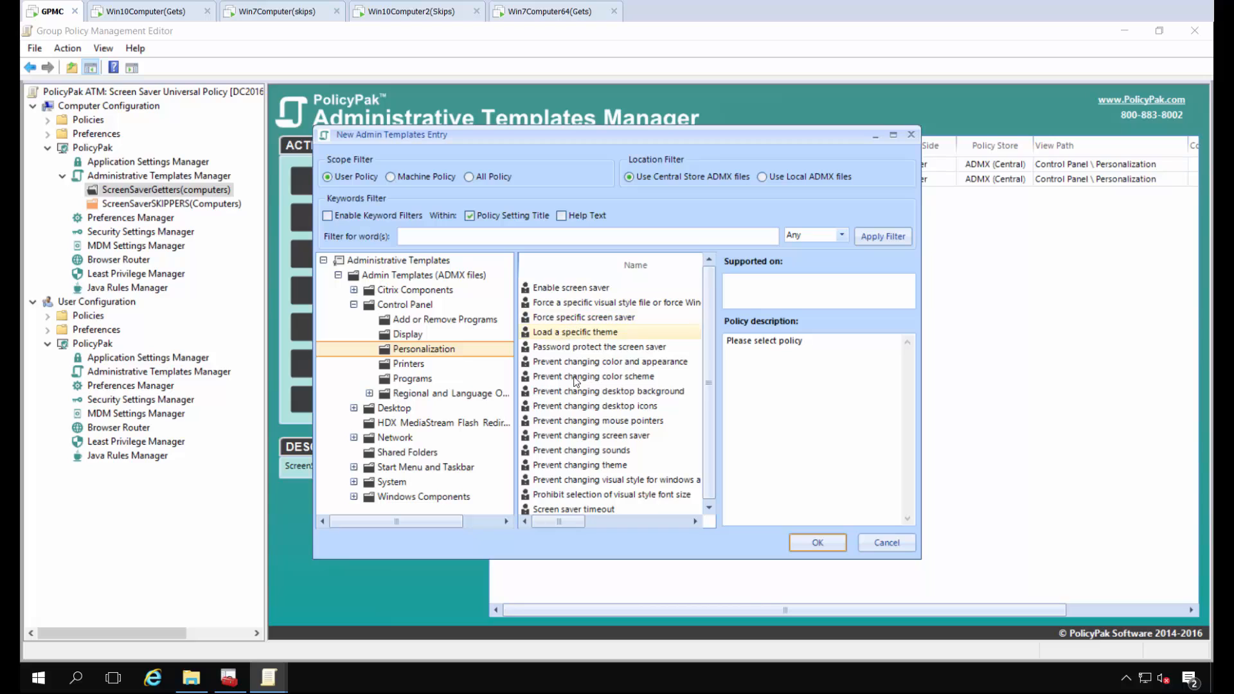
Choose the policy "Password protect the screen saver" for the new entry, set it to Enabled and save it.
scroll(591, 491, "down", 1)
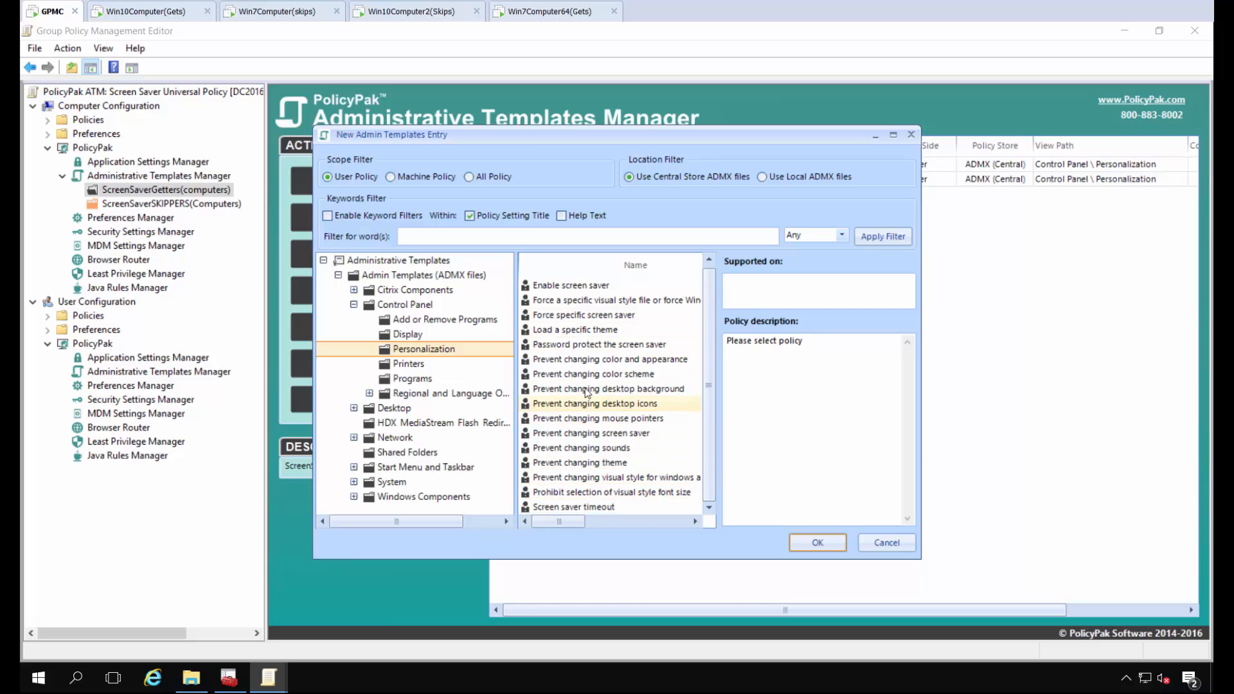
left_click(577, 348)
double_click(577, 348)
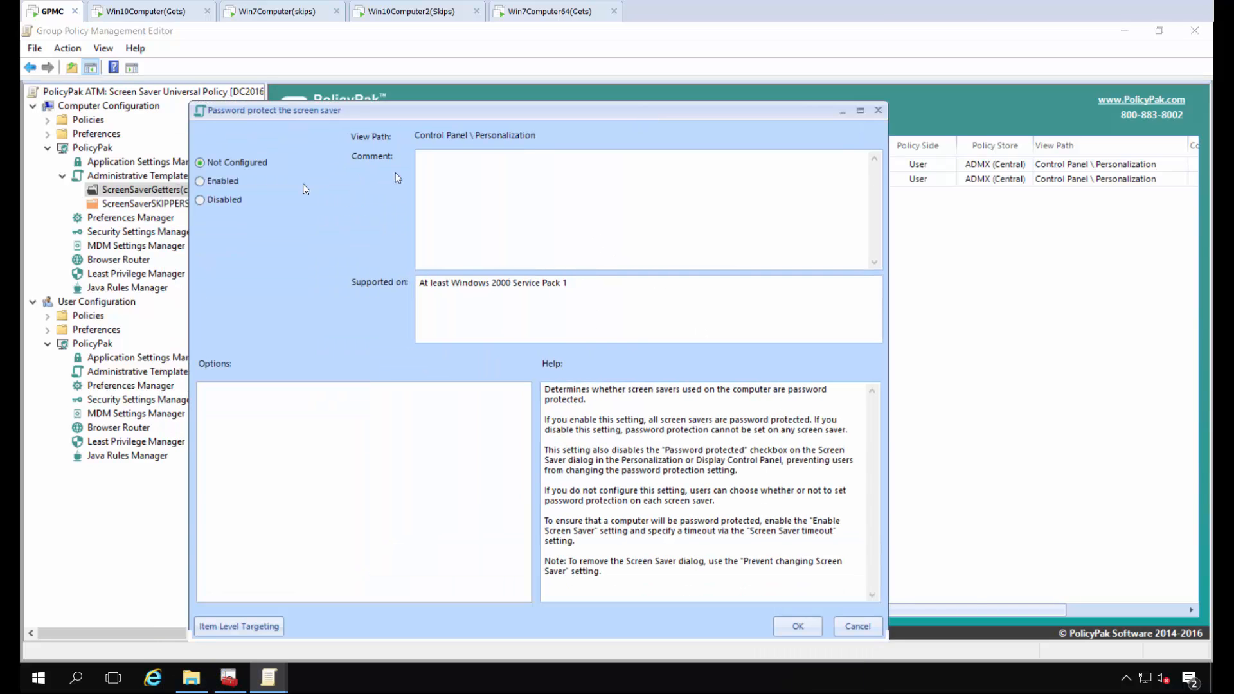
left_click(788, 628)
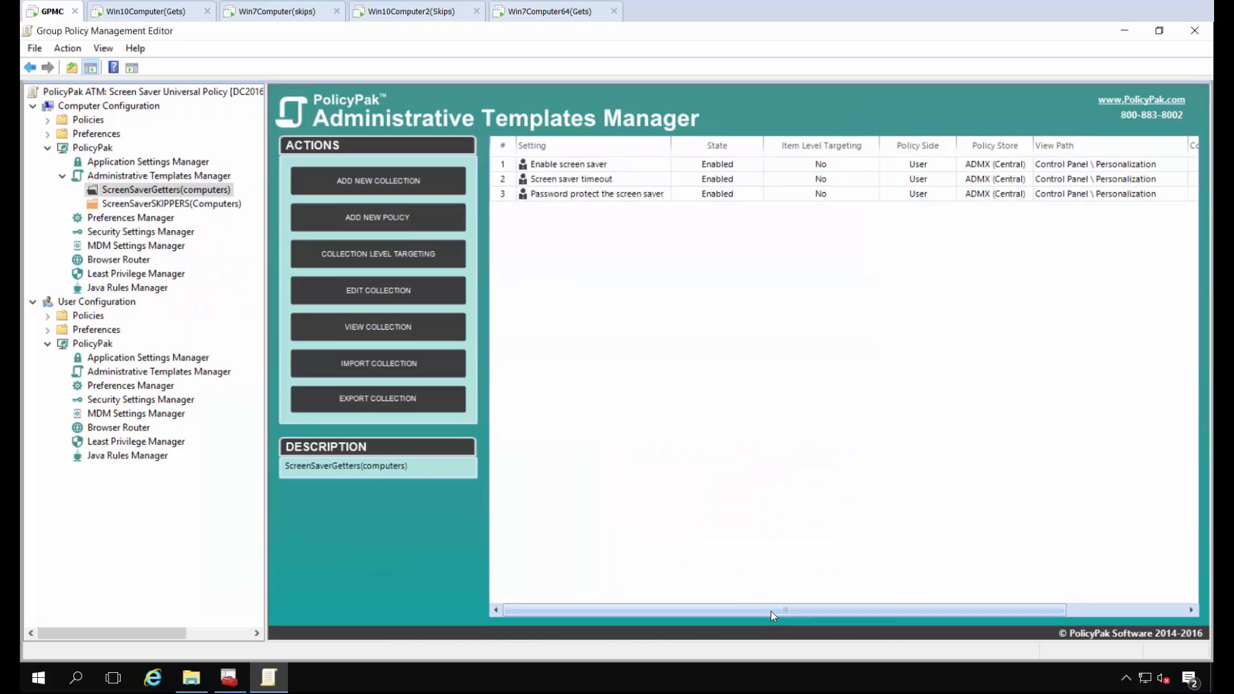
Start another policy entry in the ScreenSaverGetters(computers) collection and open the user-side Control Panel\Personalization policies.
right_click(543, 233)
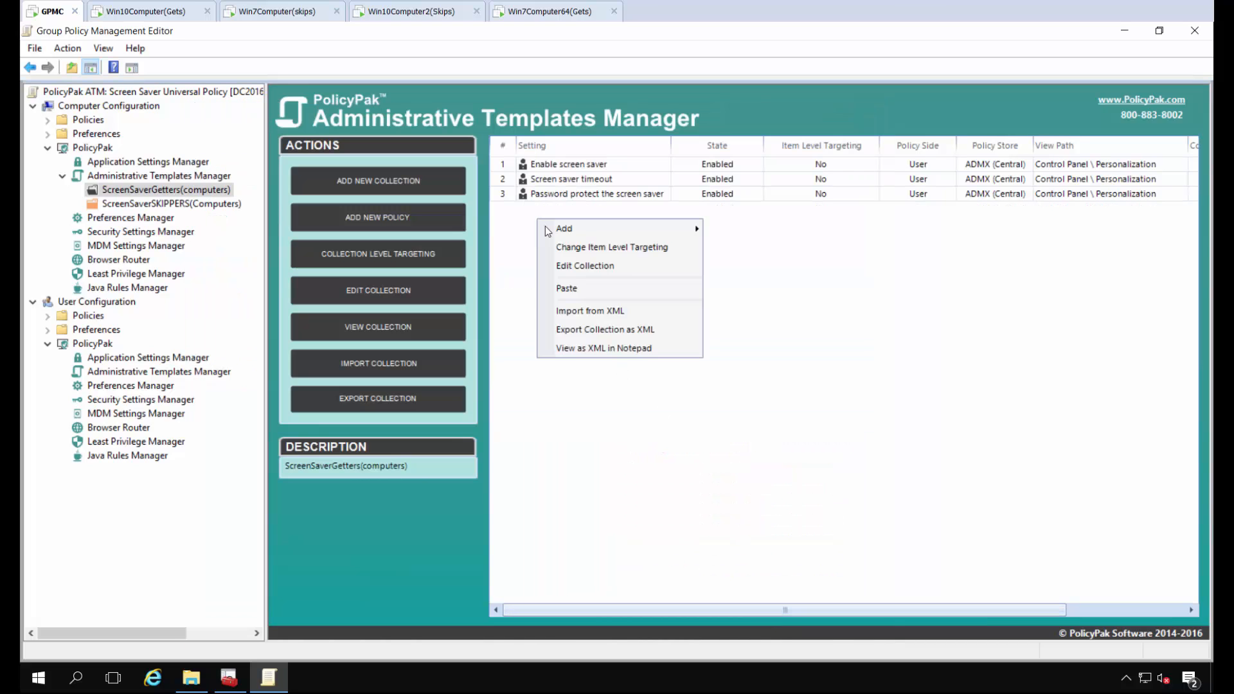
mouse_move(553, 232)
left_click(722, 251)
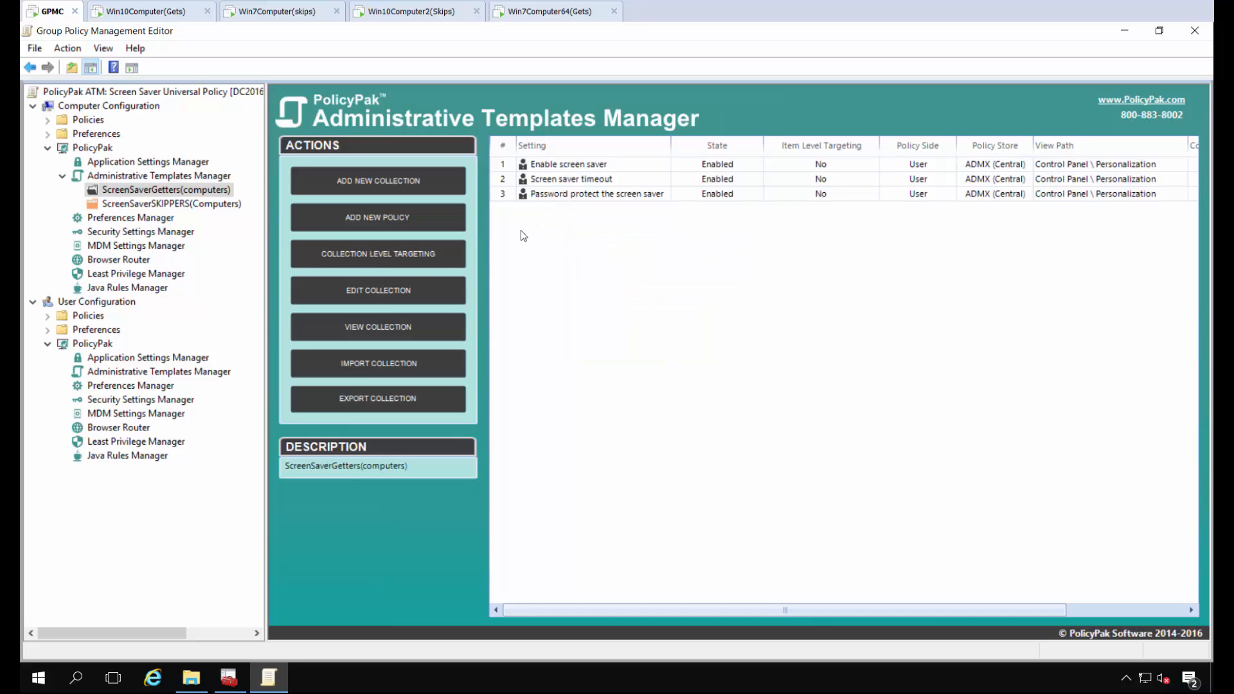
left_click(414, 209)
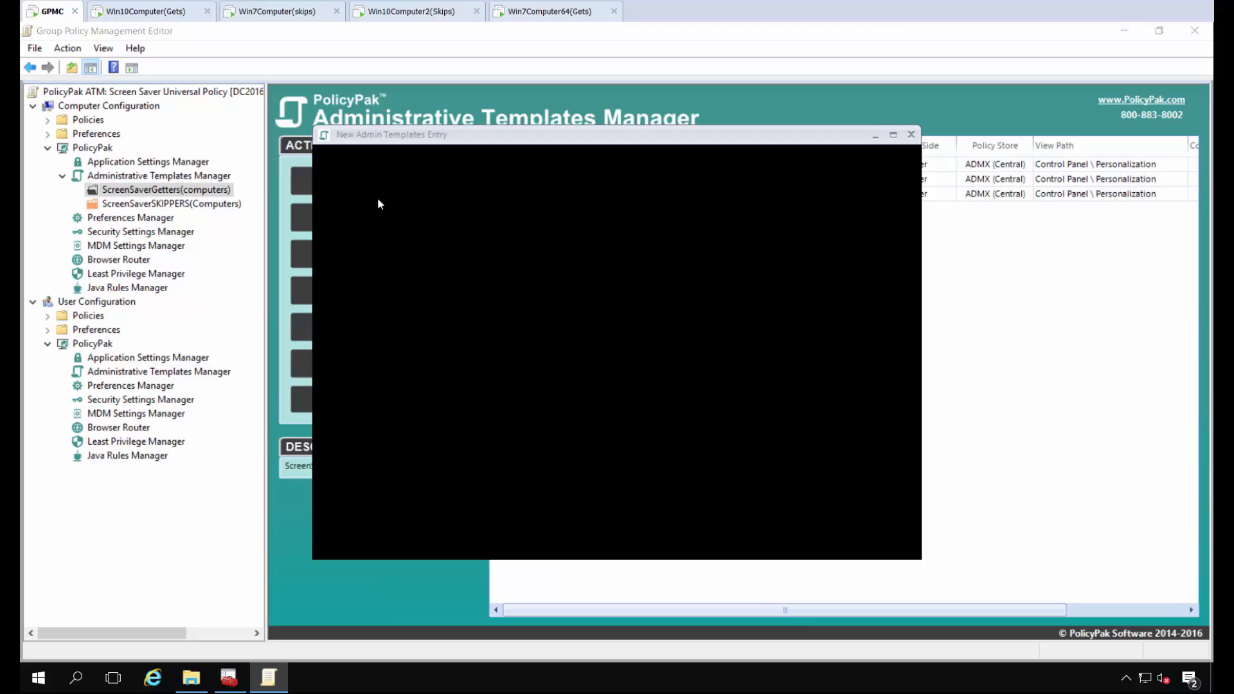
left_click(343, 179)
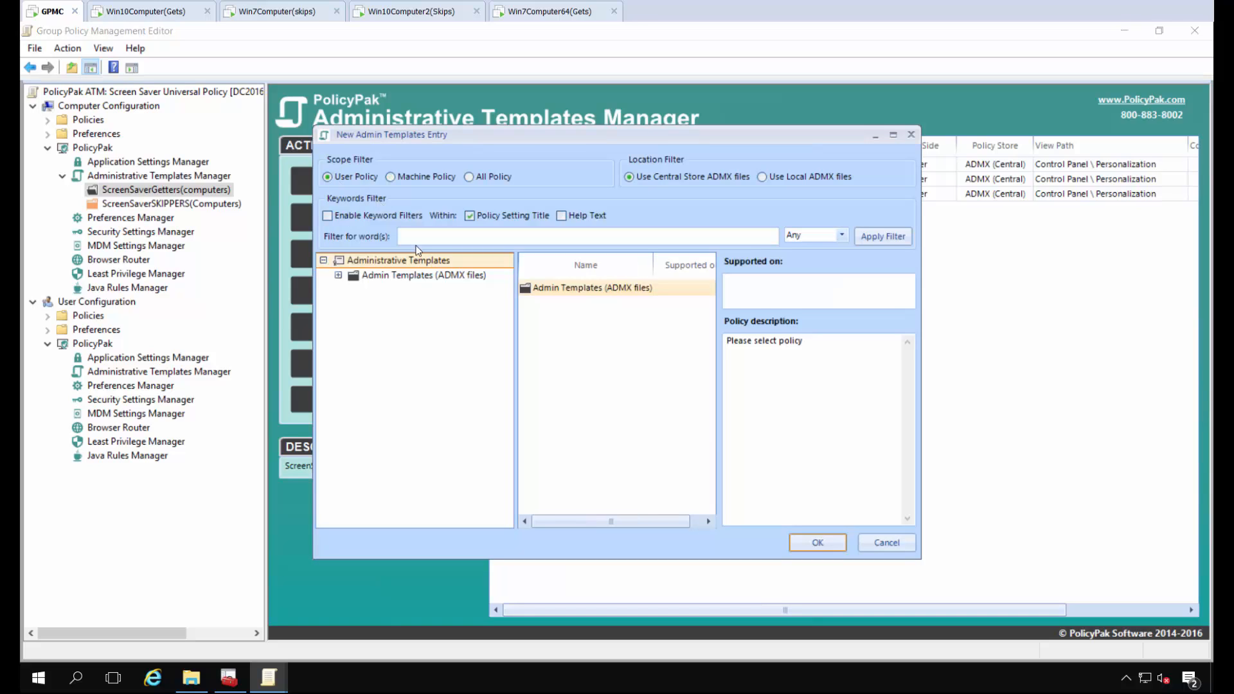
left_click(557, 288)
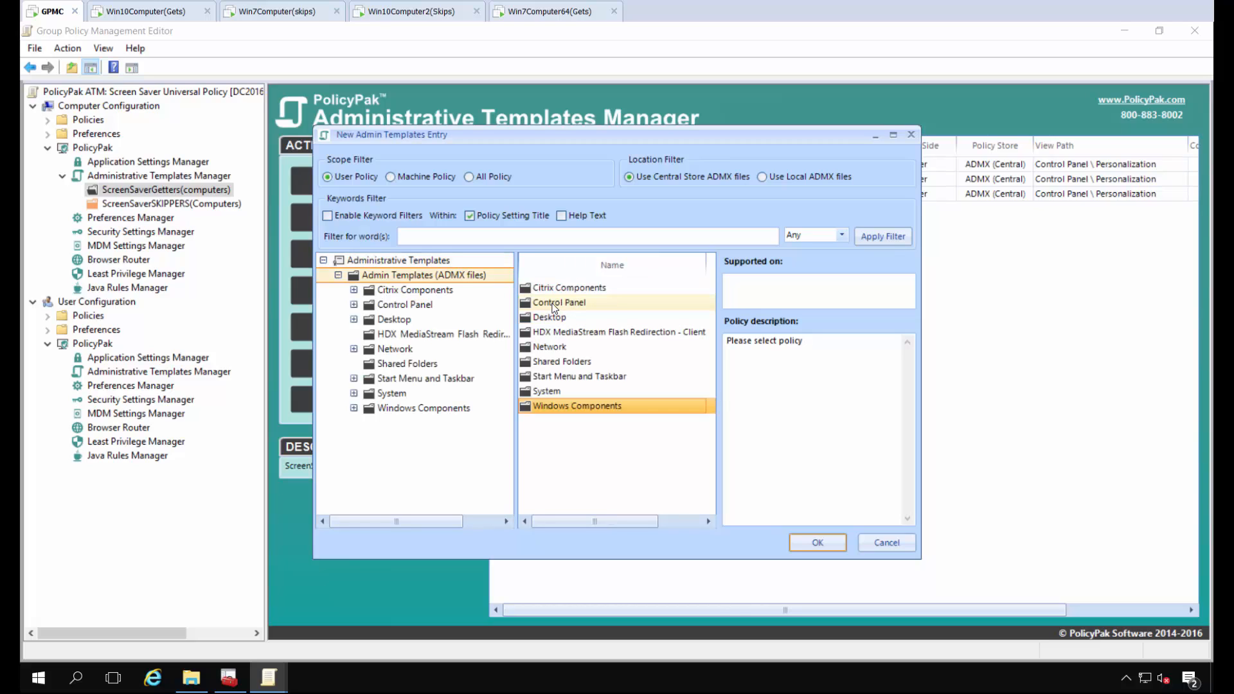
left_click(553, 303)
double_click(553, 304)
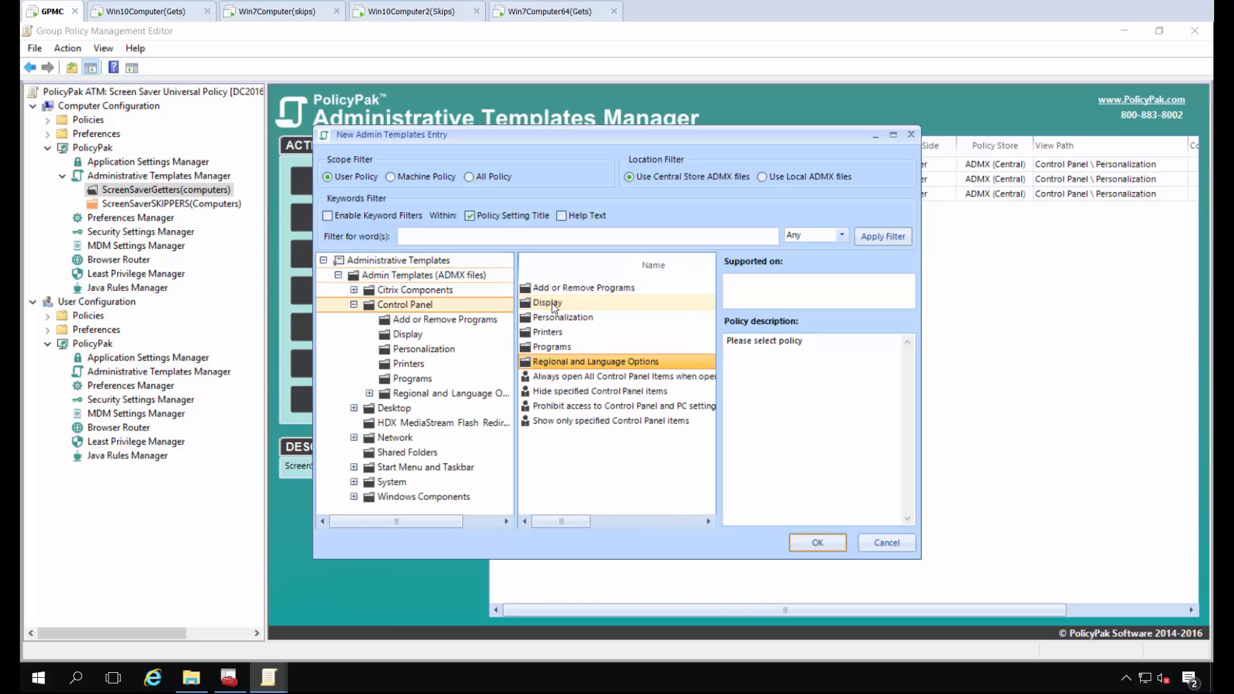
left_click(575, 318)
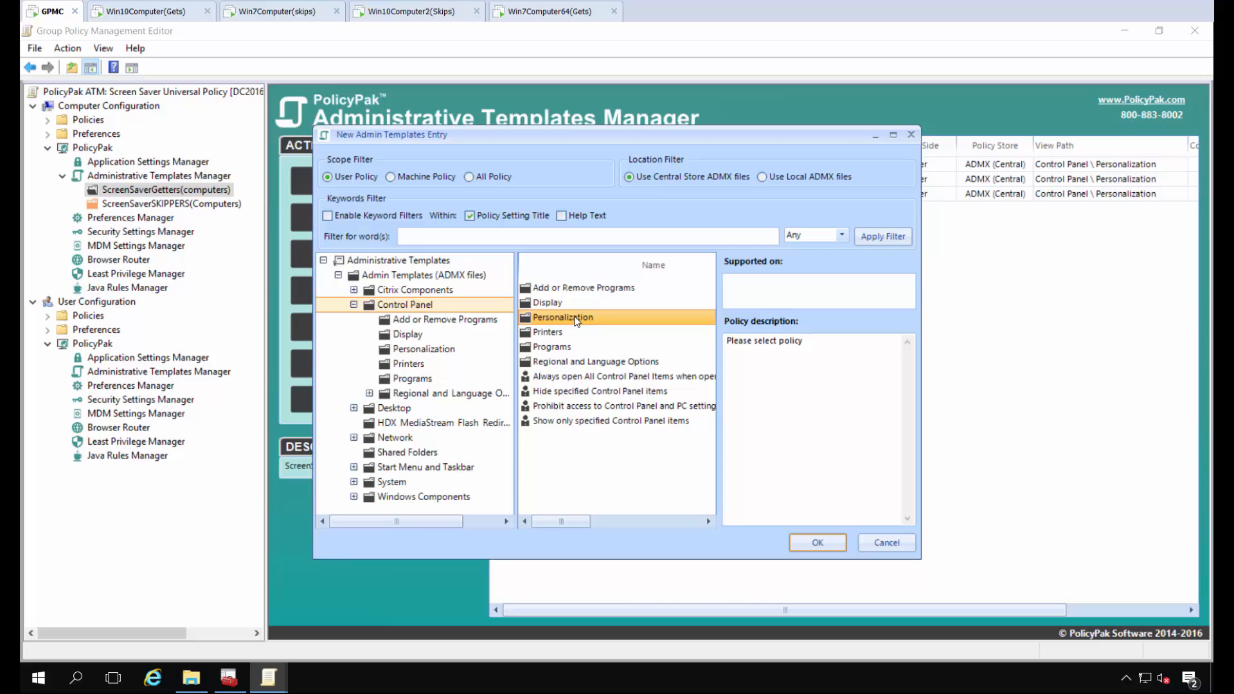
double_click(575, 318)
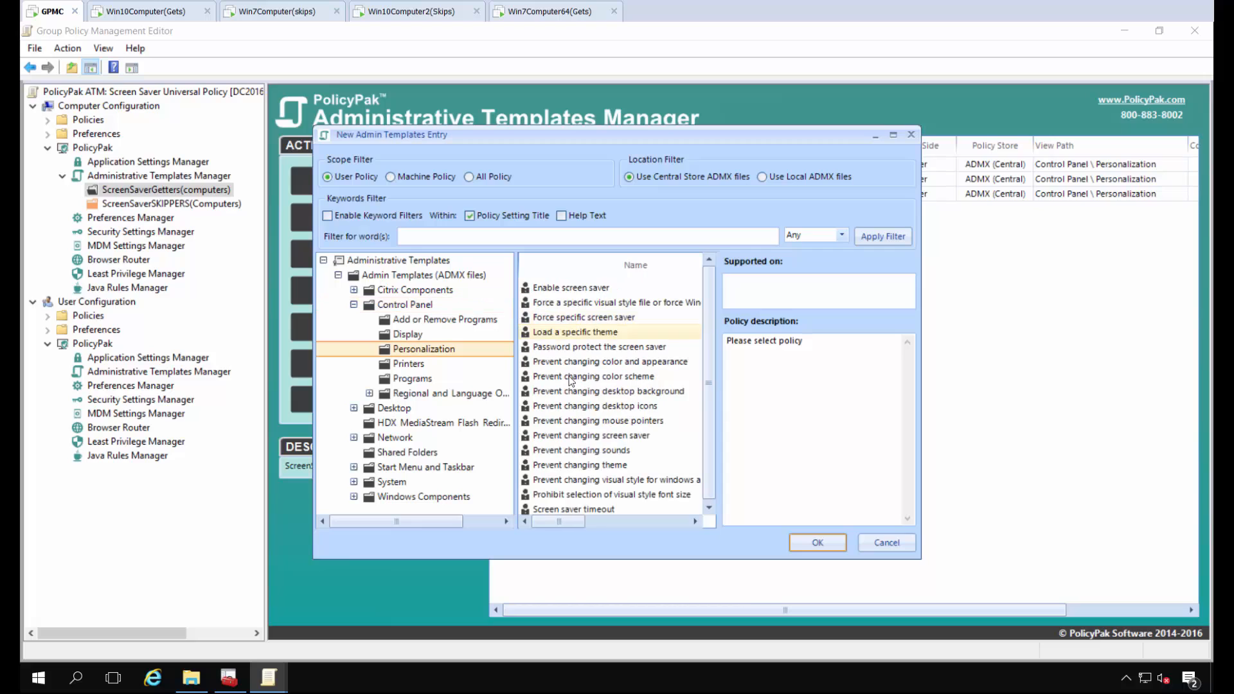
Choose "Force specific screen saver", set it to Enabled with the executable name %systemroot%\system32\mystify.scr, and save it.
left_click(594, 319)
double_click(594, 319)
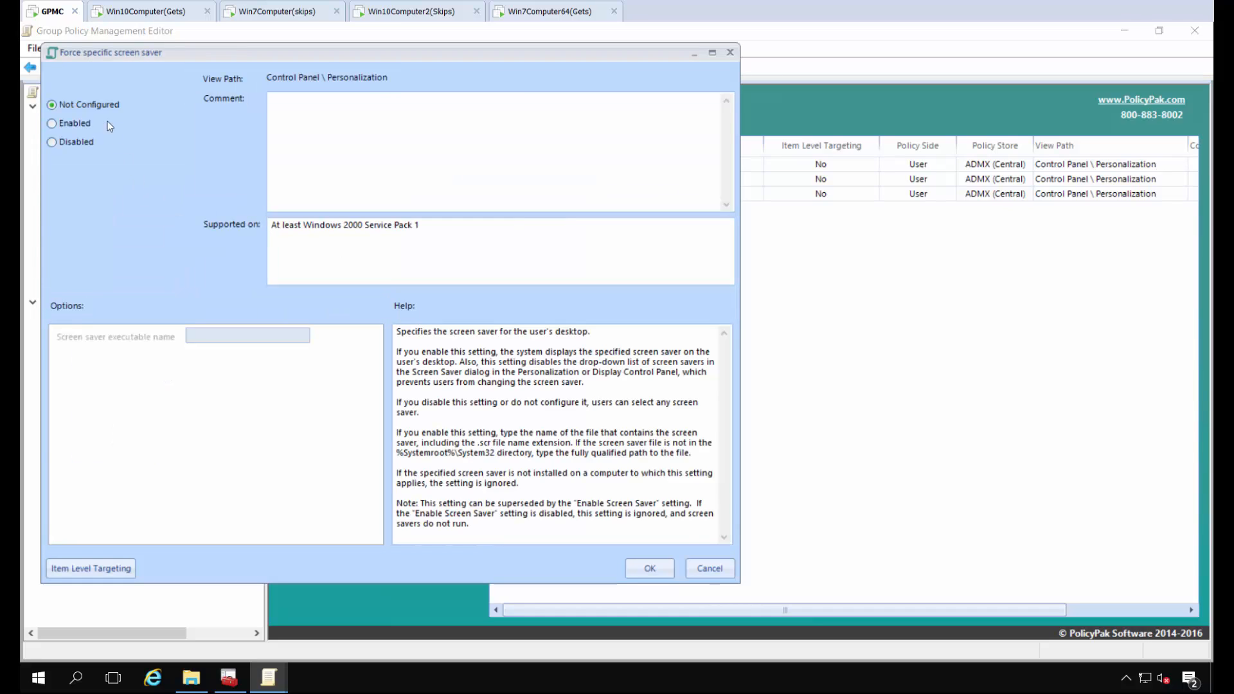
left_click(75, 121)
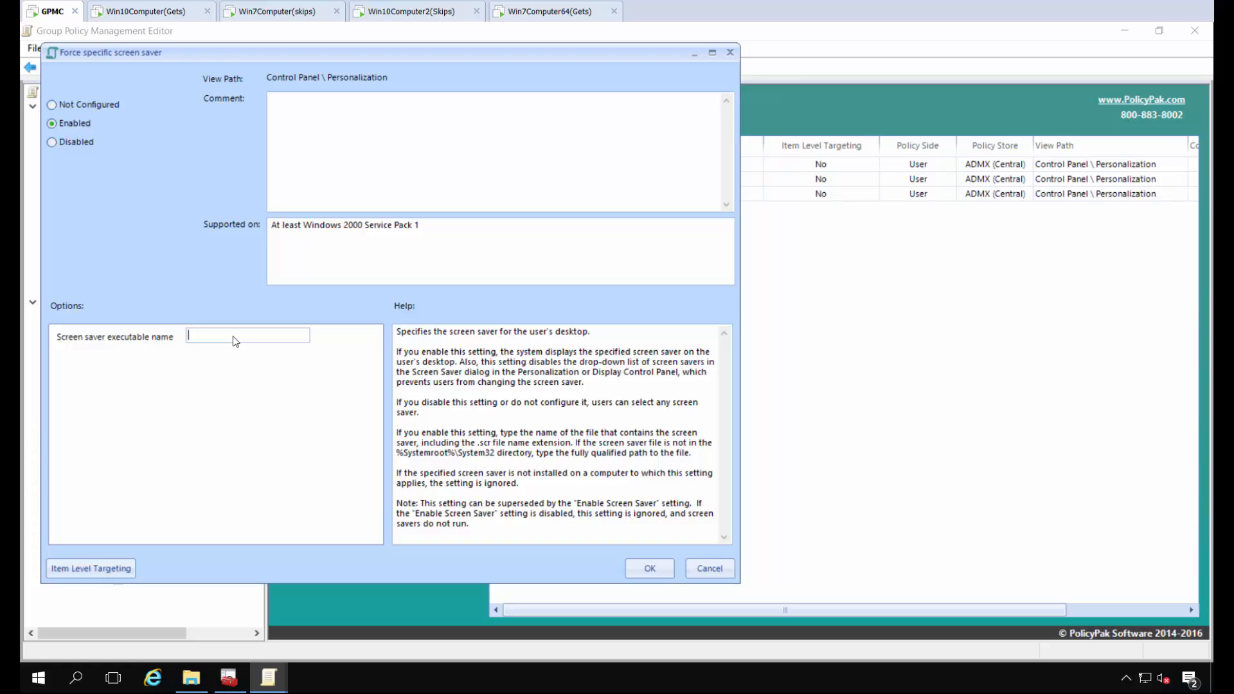
type("%systemroot")
type("%\\system32")
type("\\myst")
type("ify.scr")
left_click(647, 570)
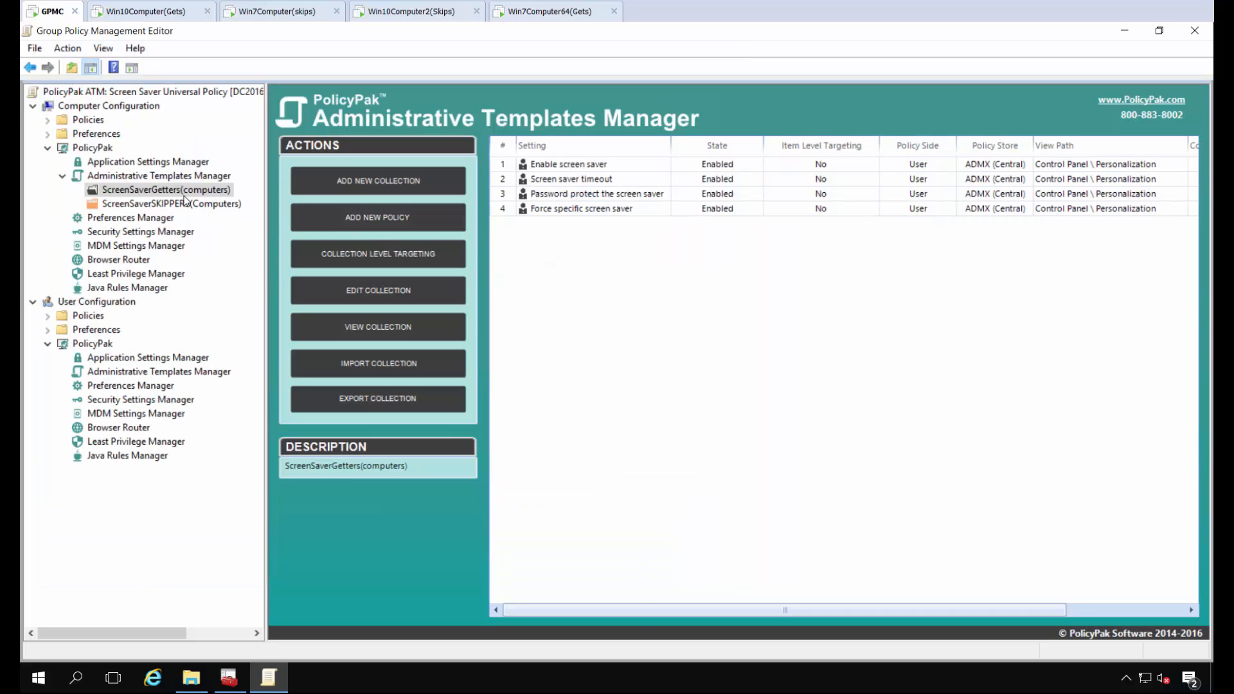
Review the computer-side Administrative Templates Manager collections, the GPO's place in the domain, and the policies in ScreenSaverGetters(computers).
left_click(161, 175)
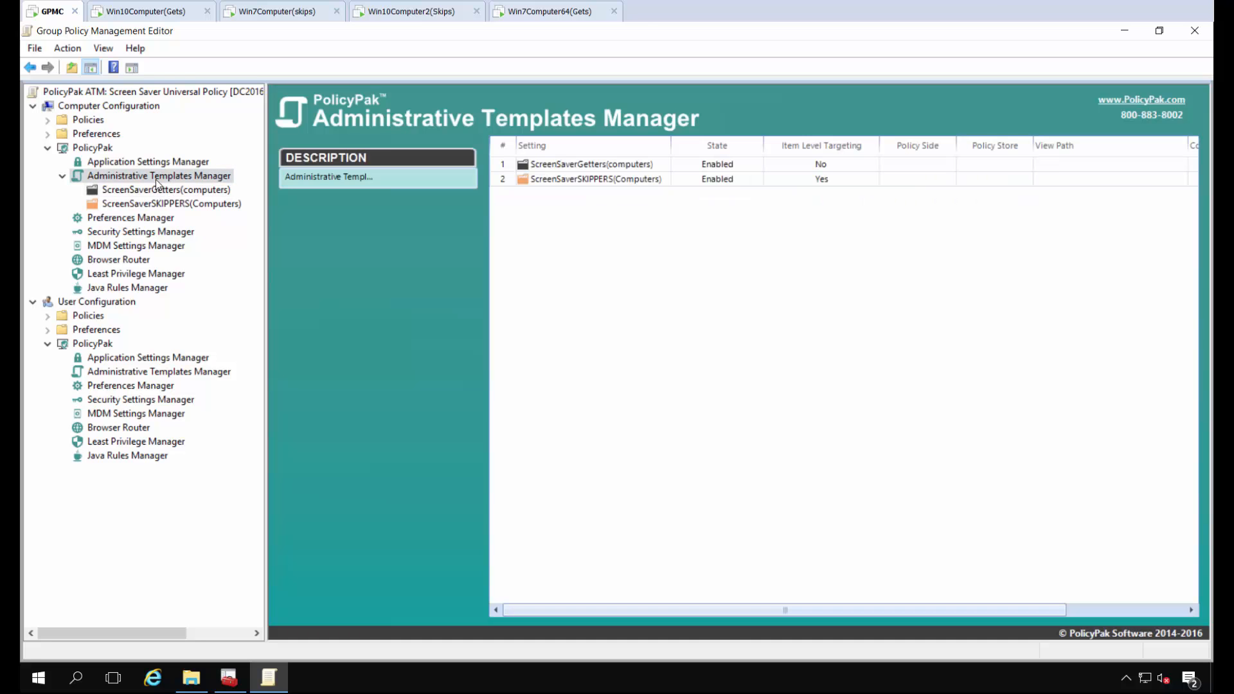
double_click(205, 31)
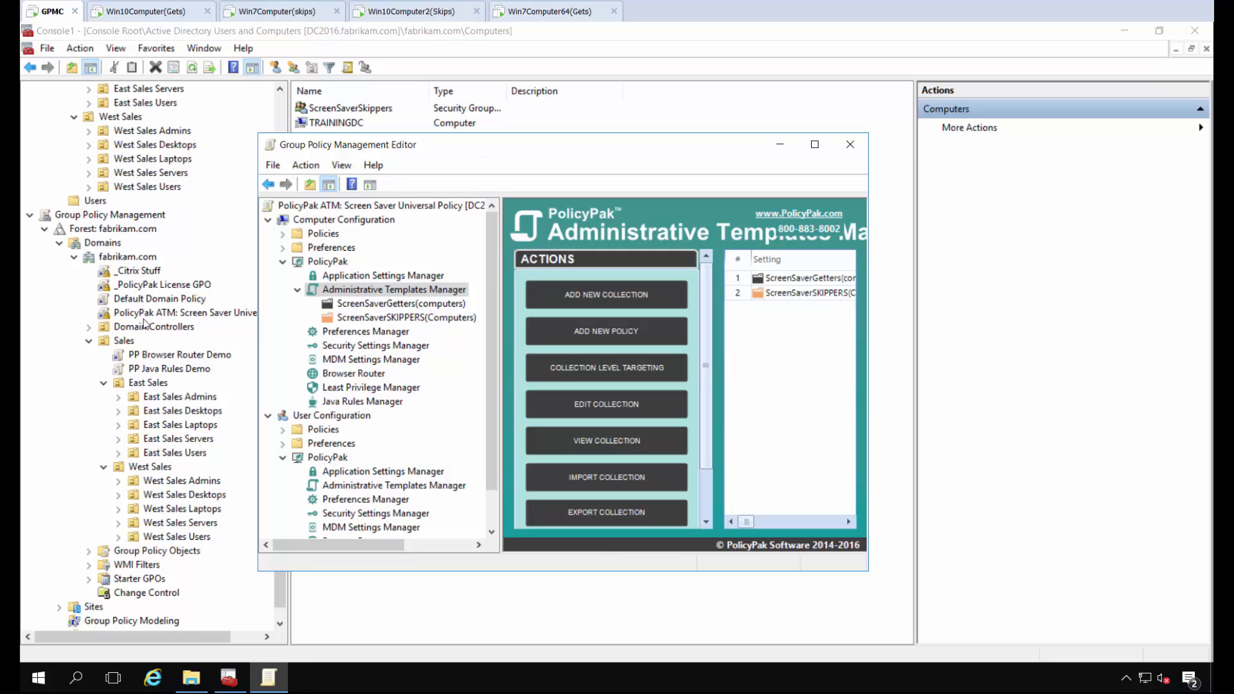
double_click(609, 152)
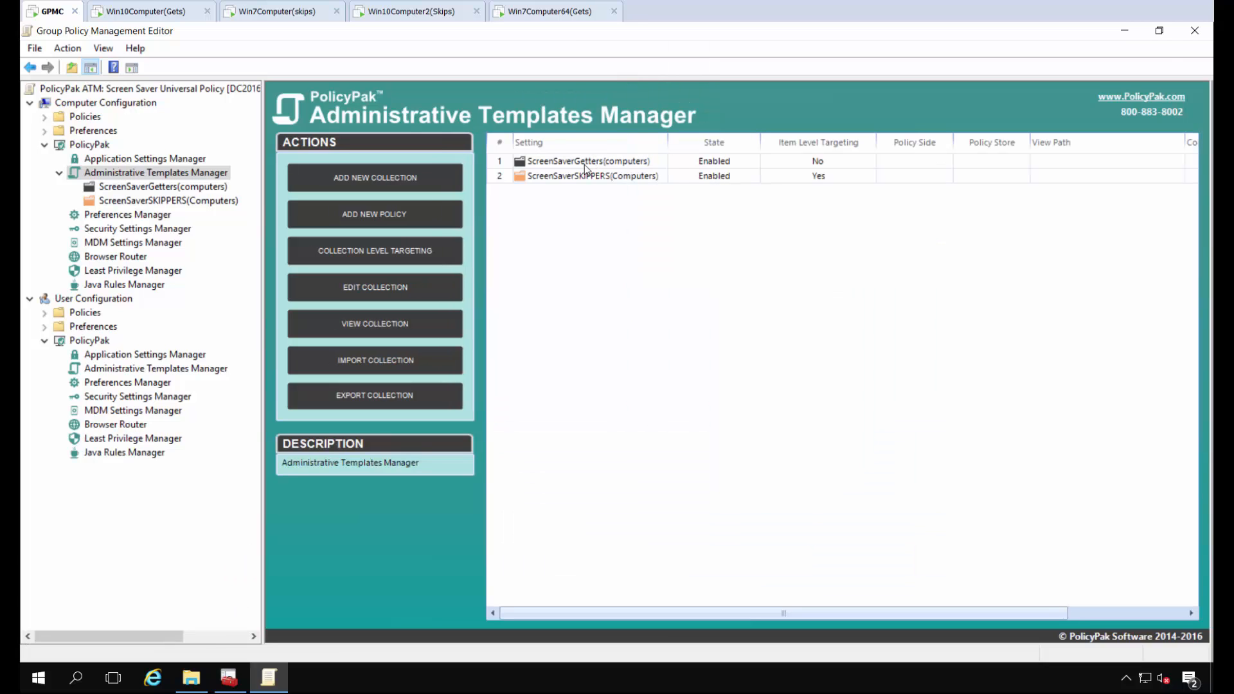
double_click(587, 161)
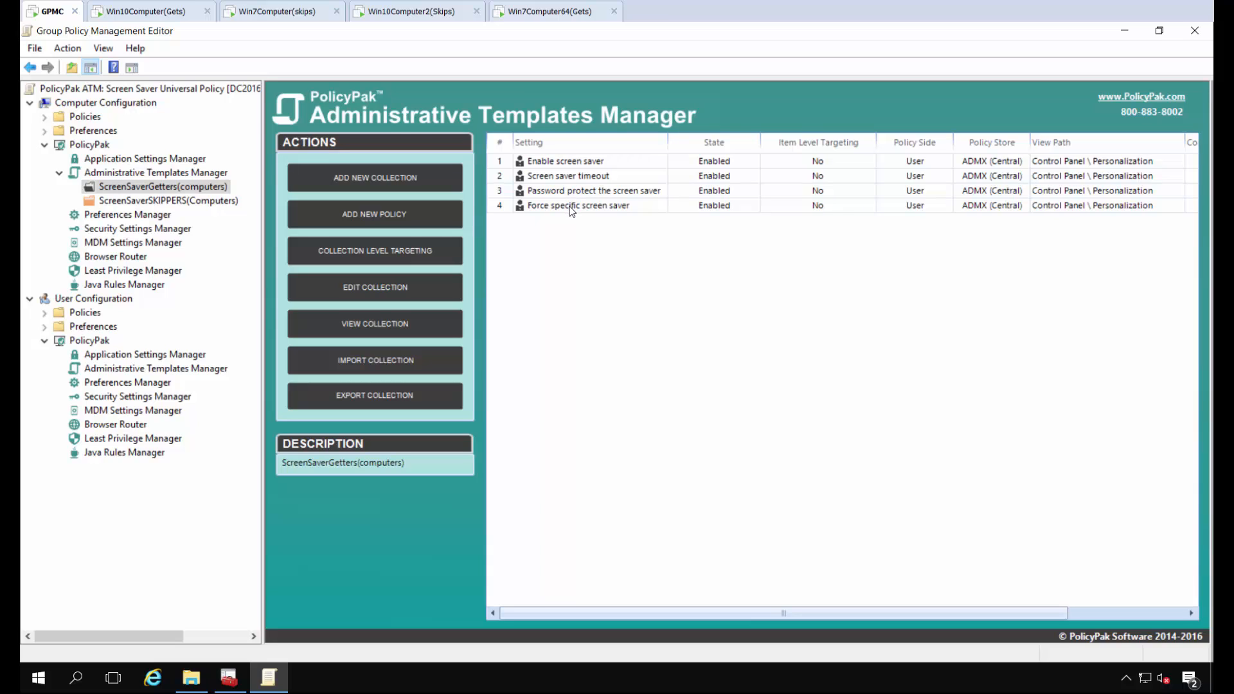
Add the user policy "Enable screen saver" from Control Panel\Personalization to the ScreenSaverSKIPPERS(Computers) collection and set it to Disabled.
left_click(128, 204)
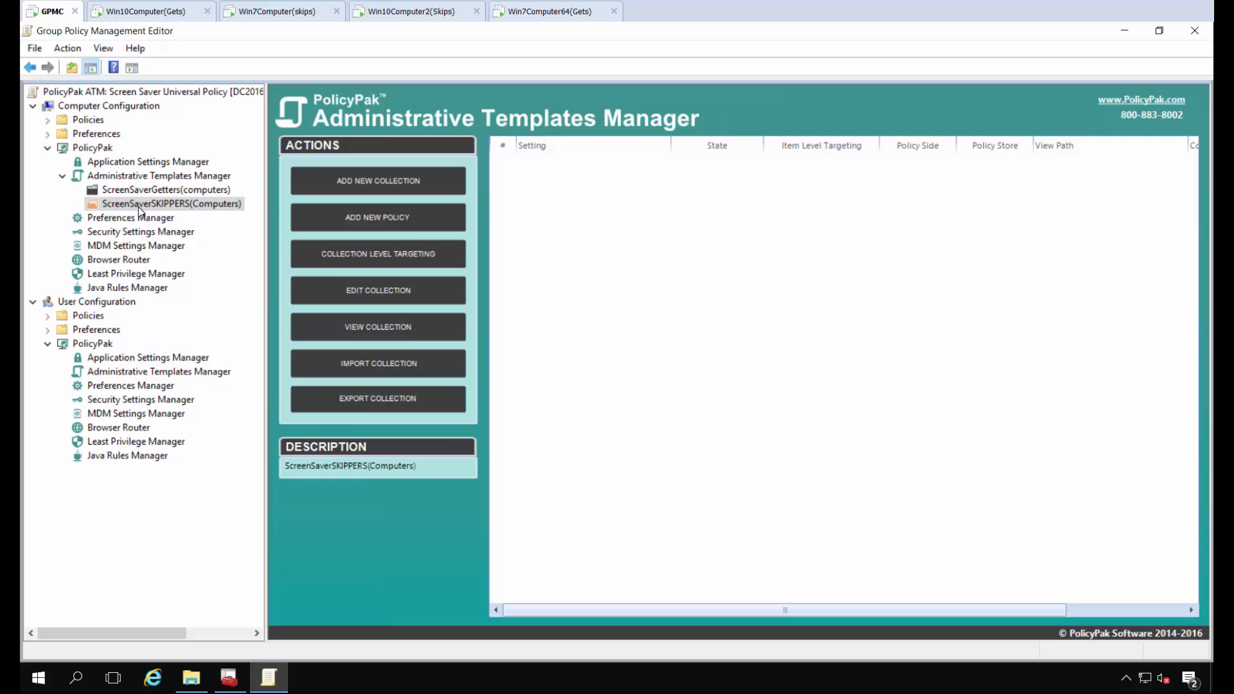
right_click(524, 193)
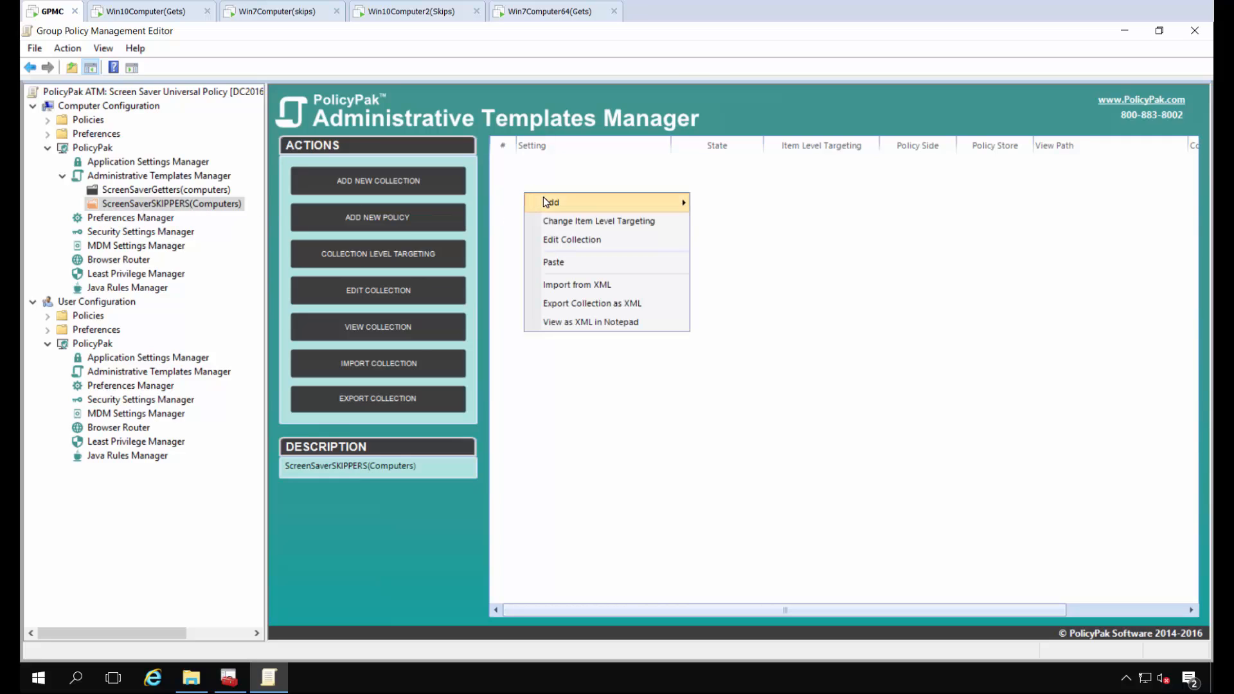
mouse_move(606, 202)
left_click(712, 222)
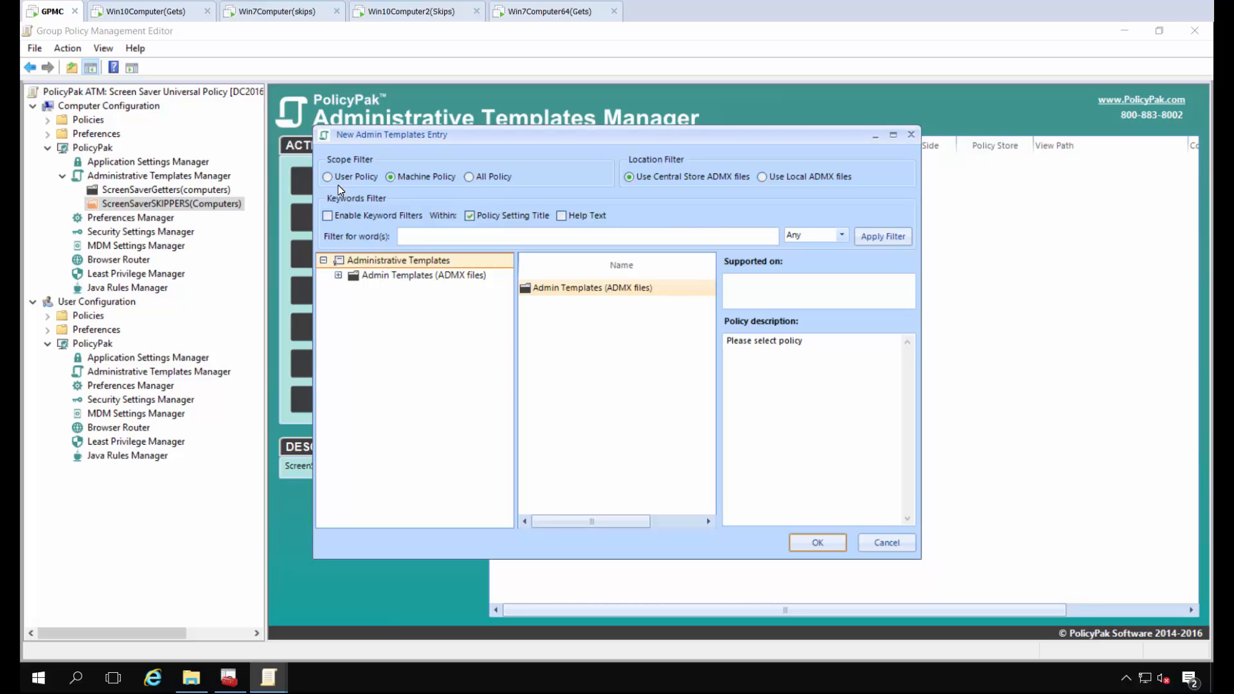
left_click(341, 180)
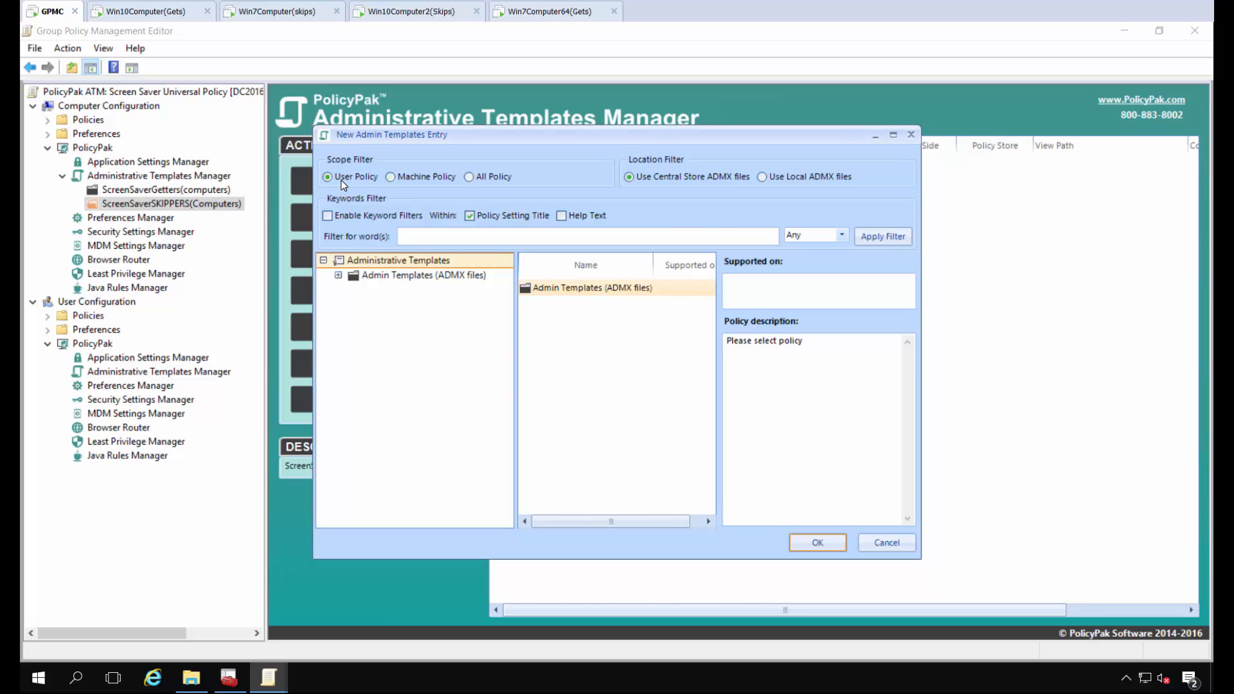
left_click(591, 289)
double_click(591, 288)
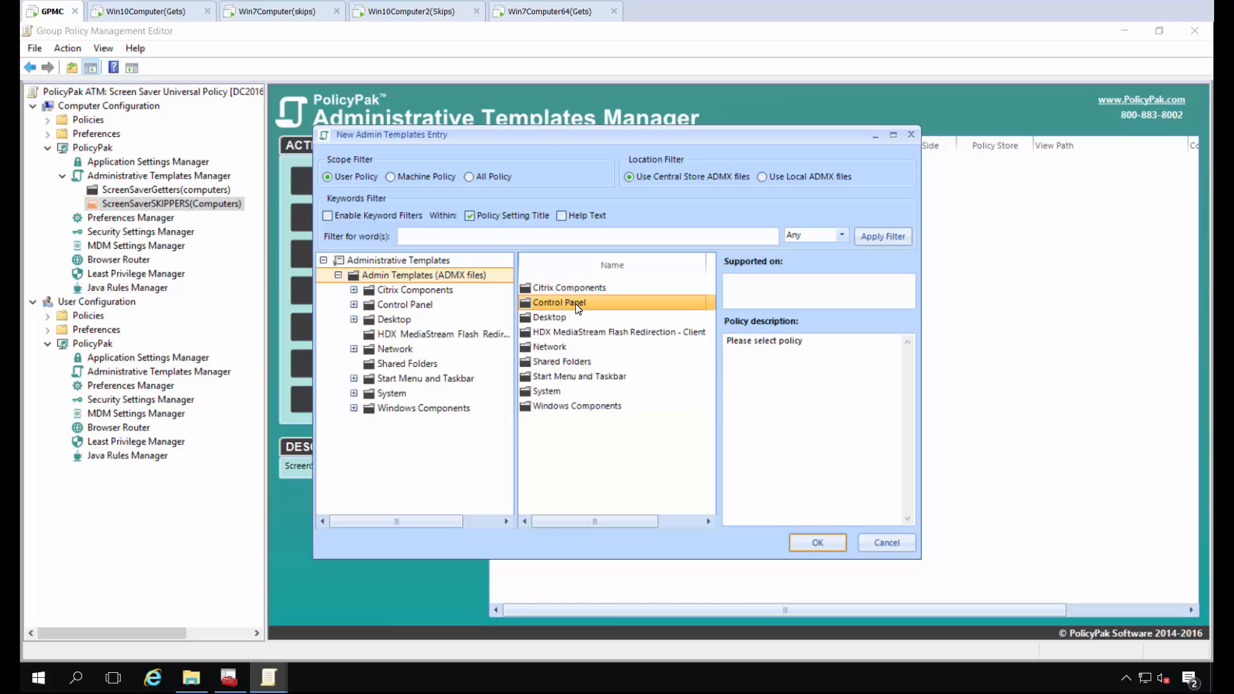
double_click(576, 304)
double_click(566, 318)
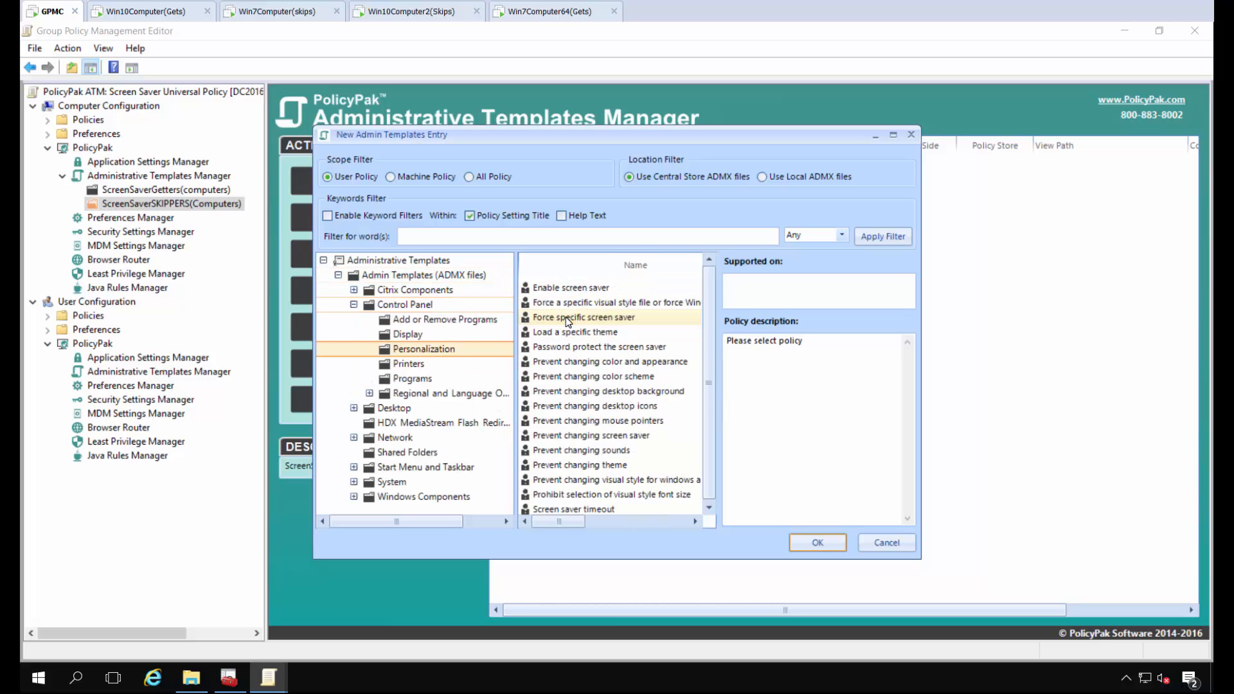
double_click(576, 290)
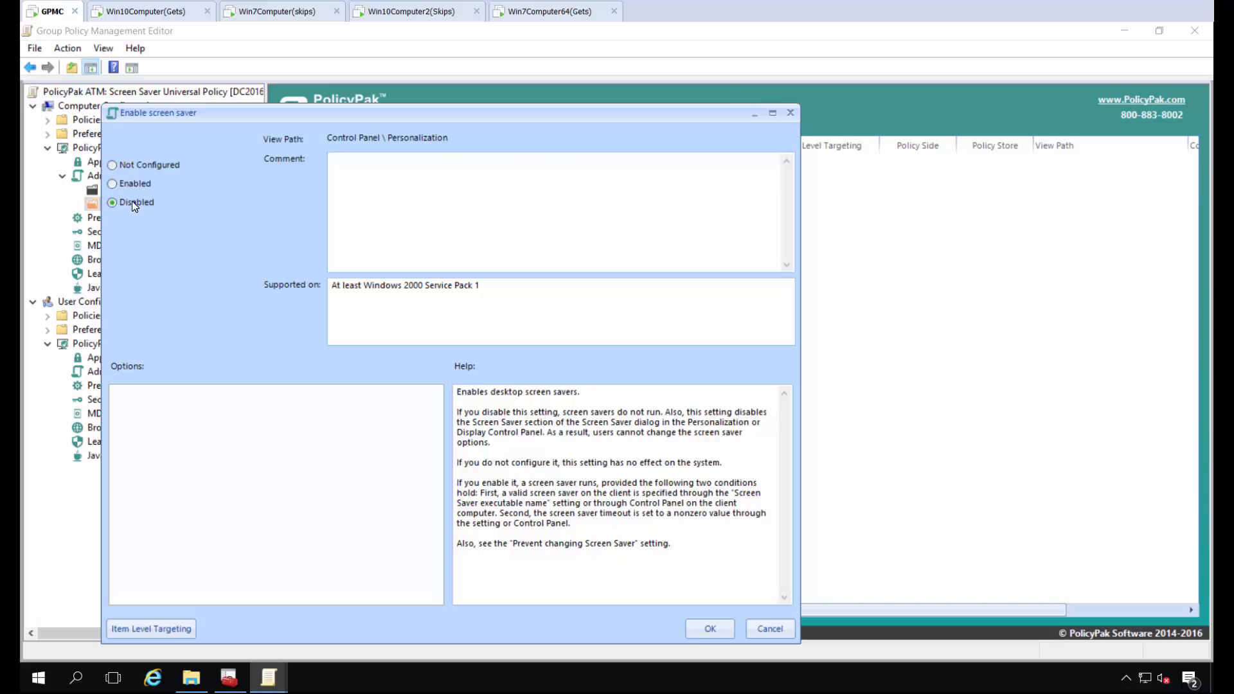
left_click(710, 628)
Start another policy entry in the ScreenSaverSKIPPERS(Computers) collection.
right_click(514, 192)
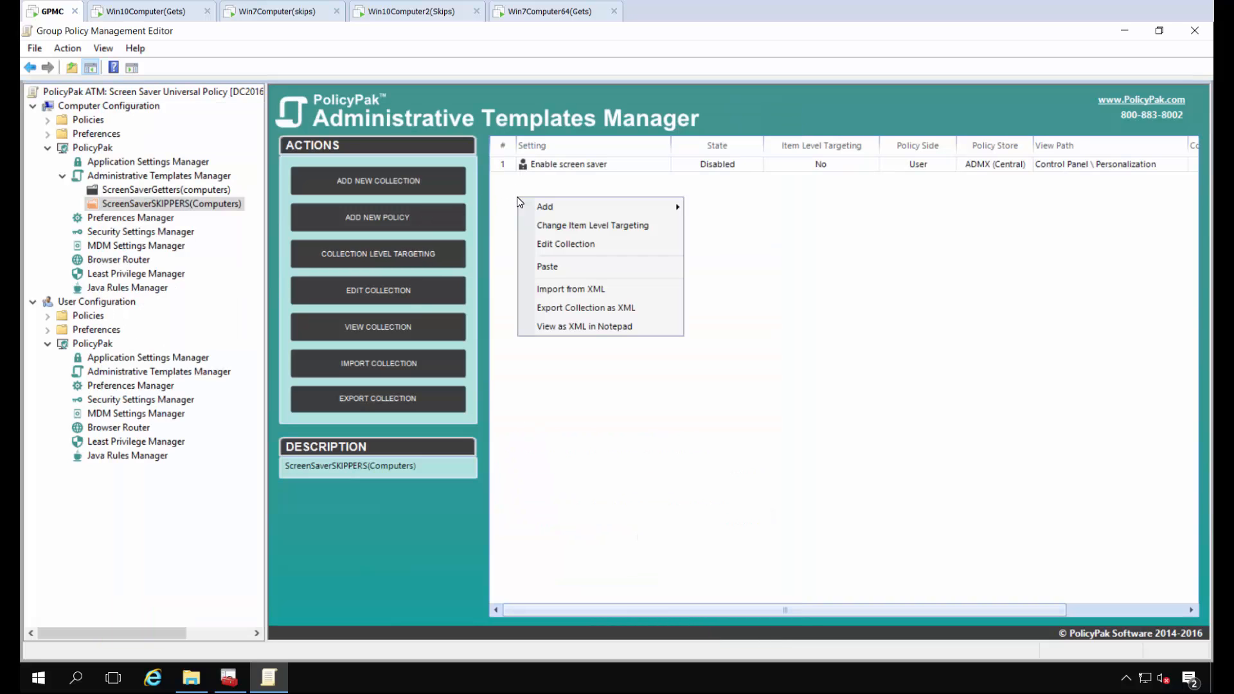
mouse_move(526, 206)
left_click(740, 229)
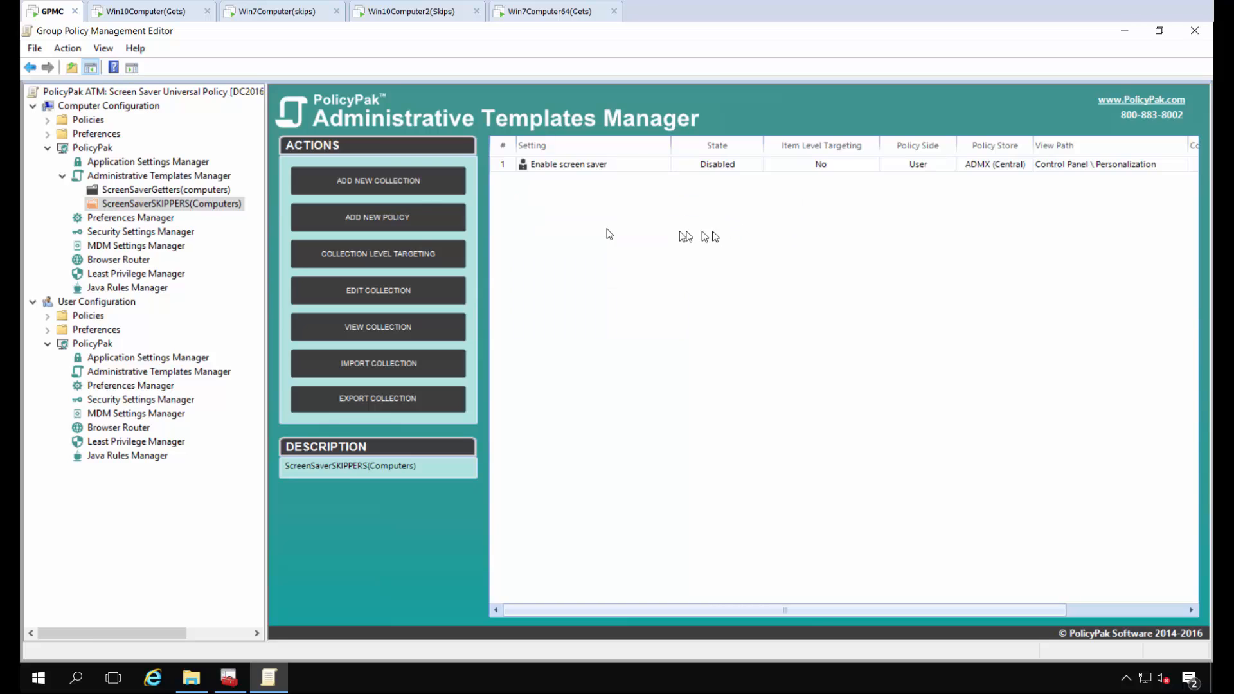
left_click(596, 292)
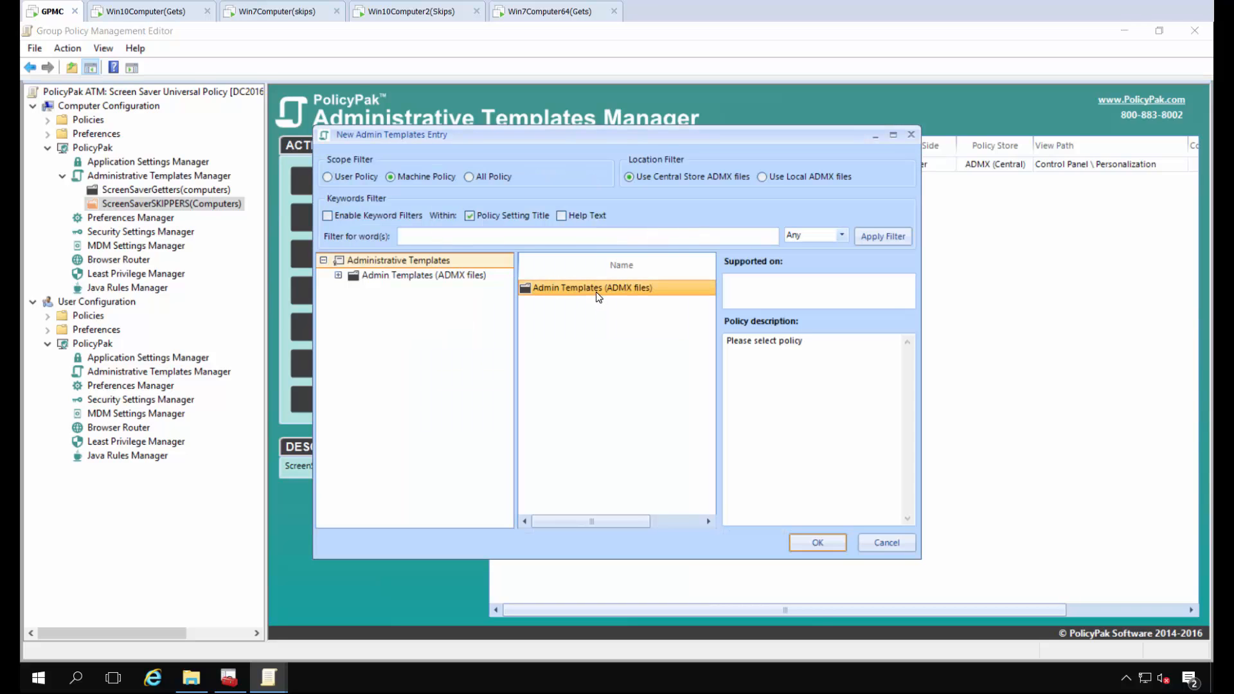
double_click(595, 292)
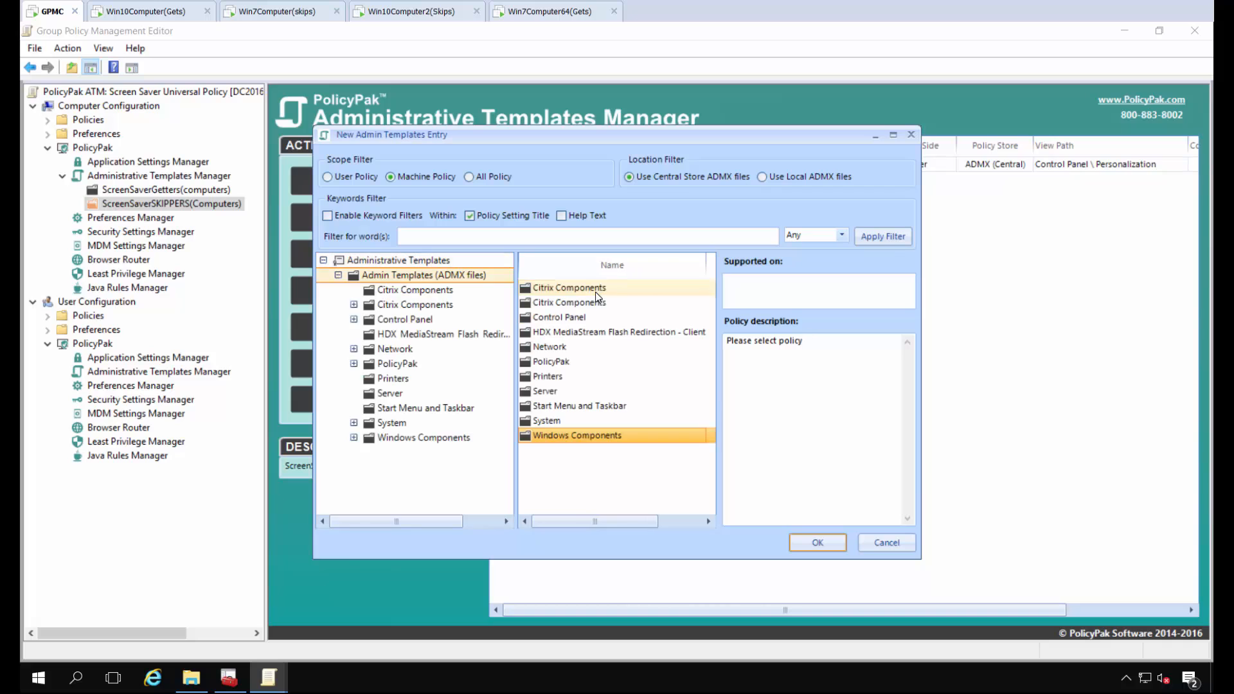
double_click(569, 317)
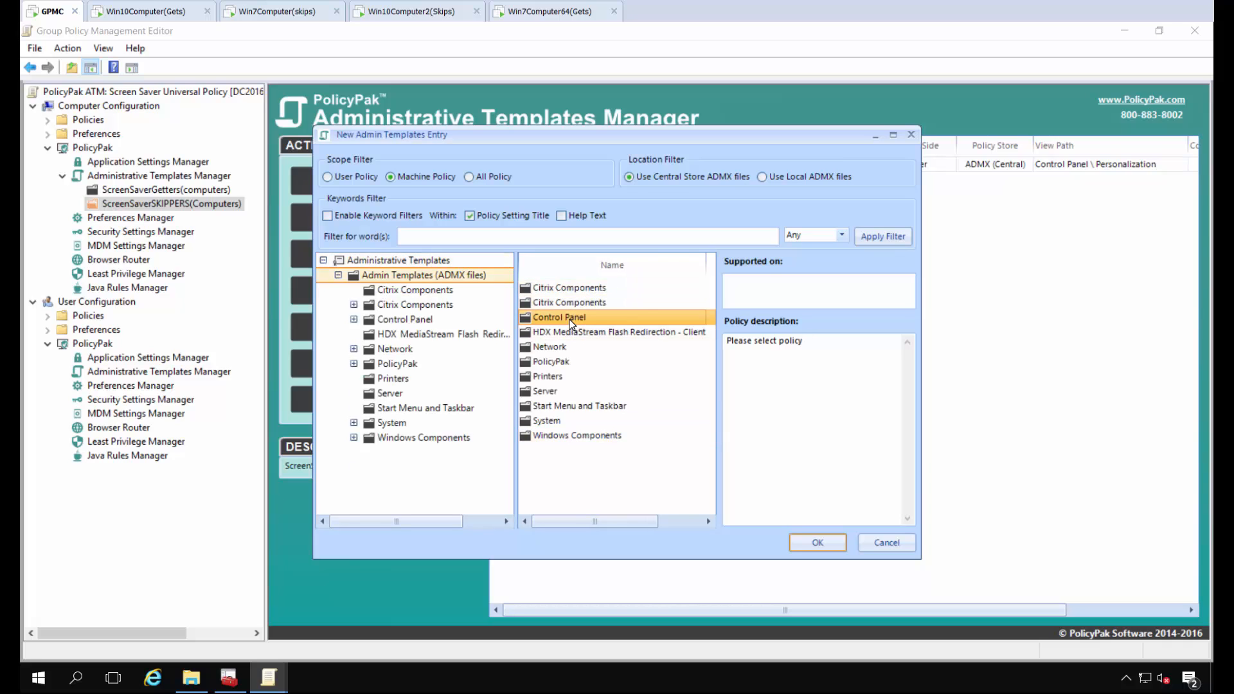
double_click(566, 289)
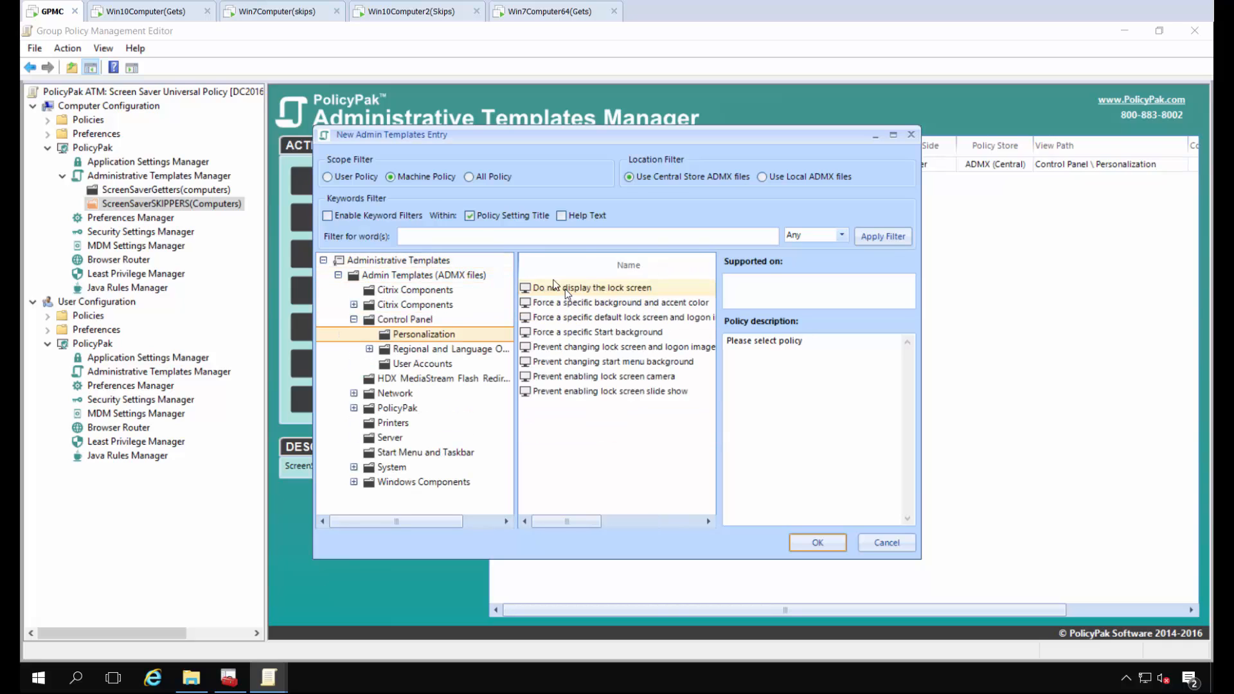
Choose the user policy "Password protect the screen saver" from Control Panel\Personalization, set it to Disabled, and save it.
left_click(353, 175)
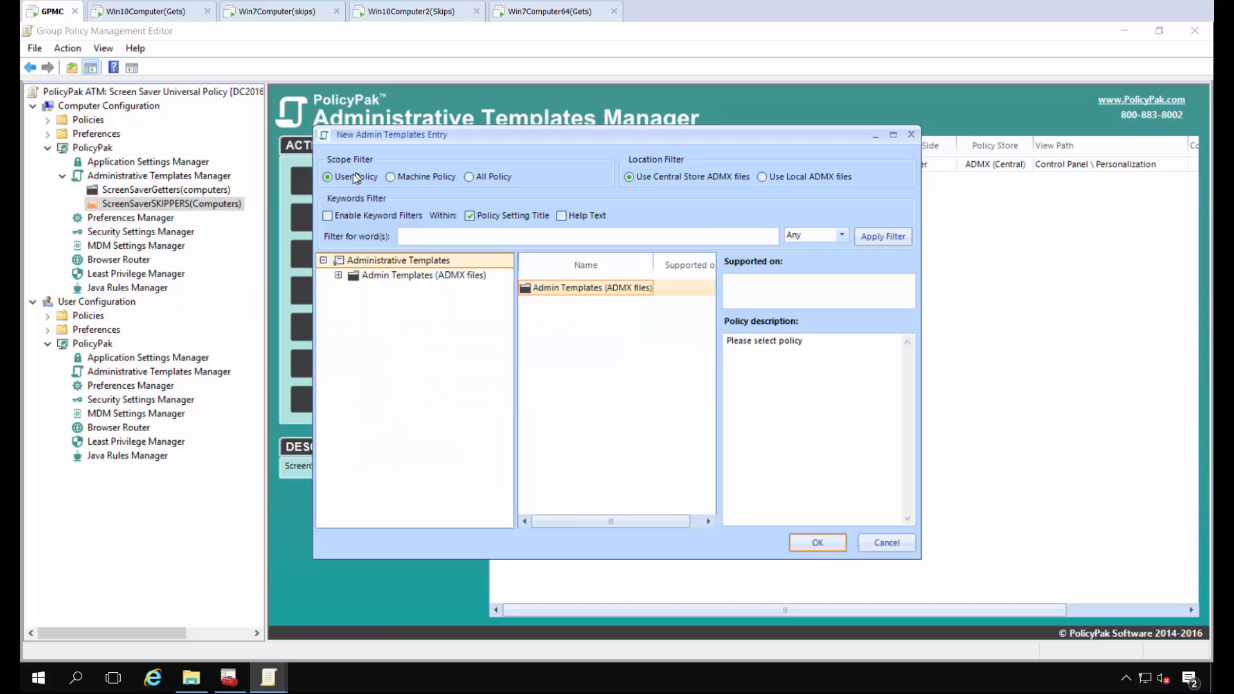
double_click(585, 289)
double_click(565, 303)
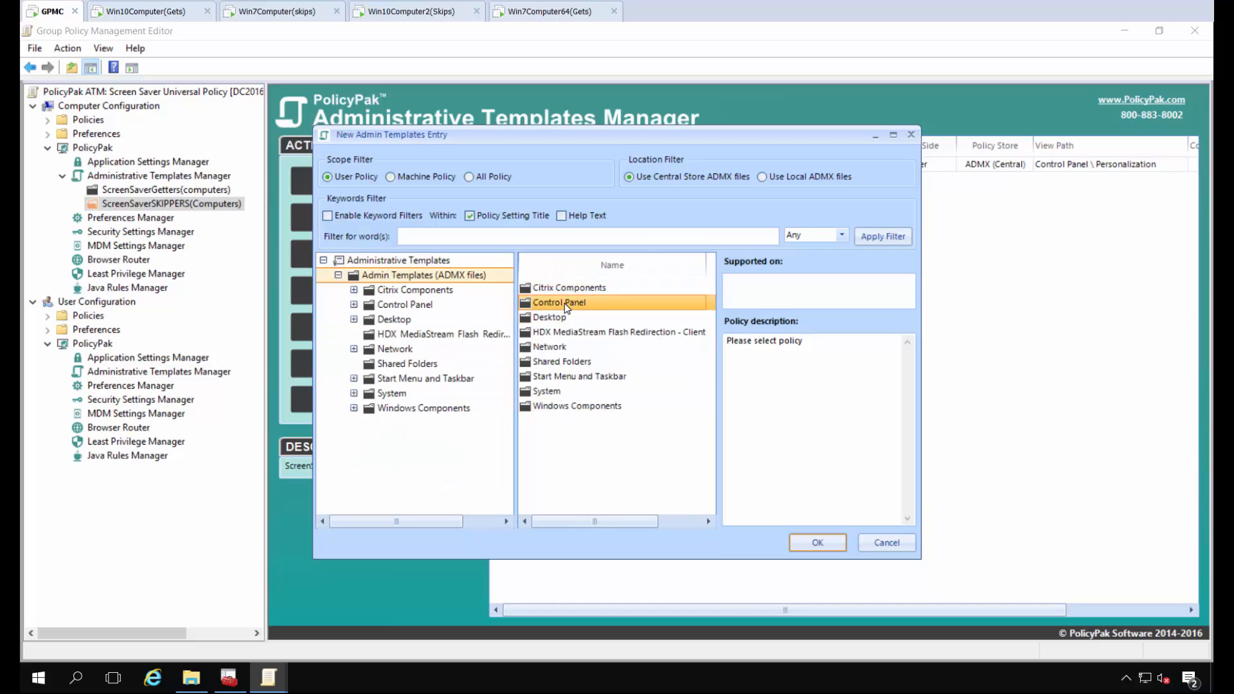
double_click(564, 317)
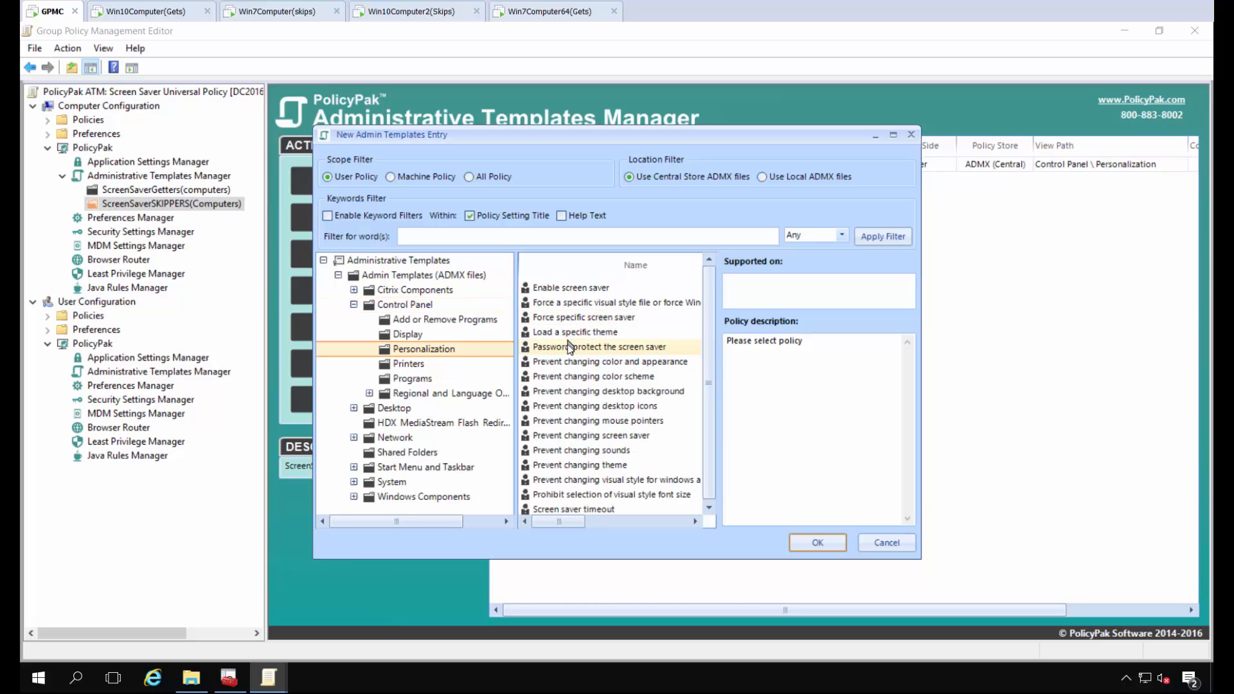
double_click(568, 347)
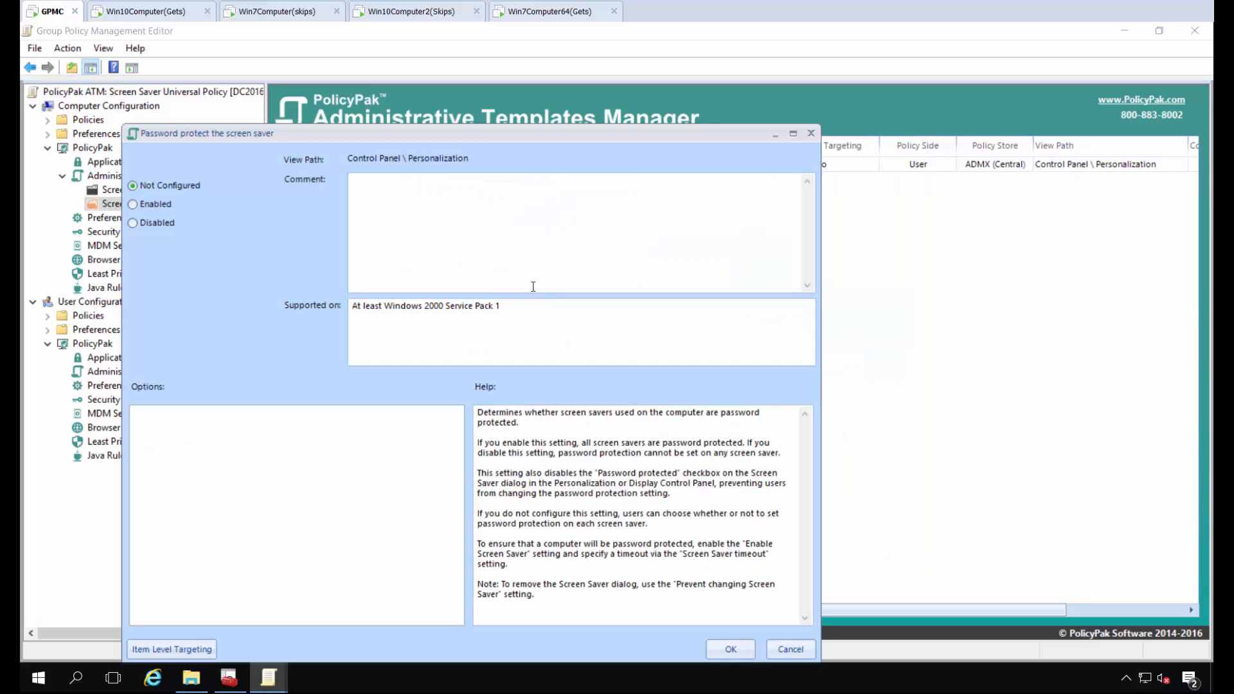
left_click(150, 225)
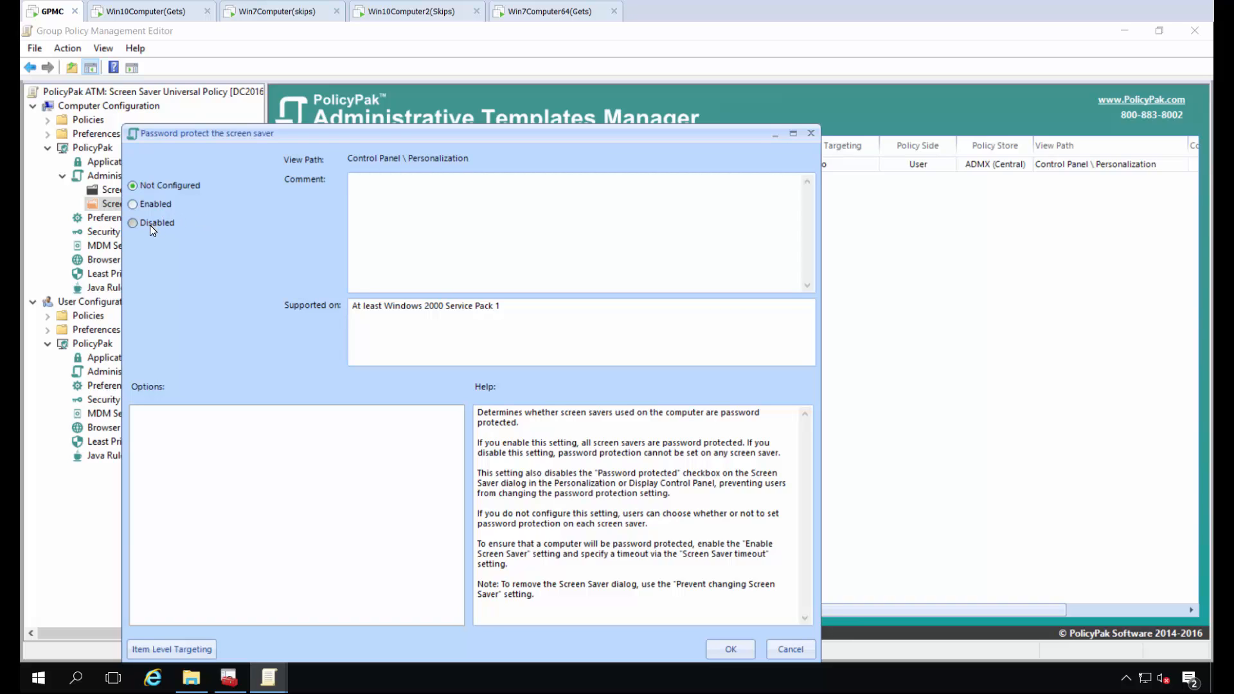
left_click_drag(443, 133, 547, 81)
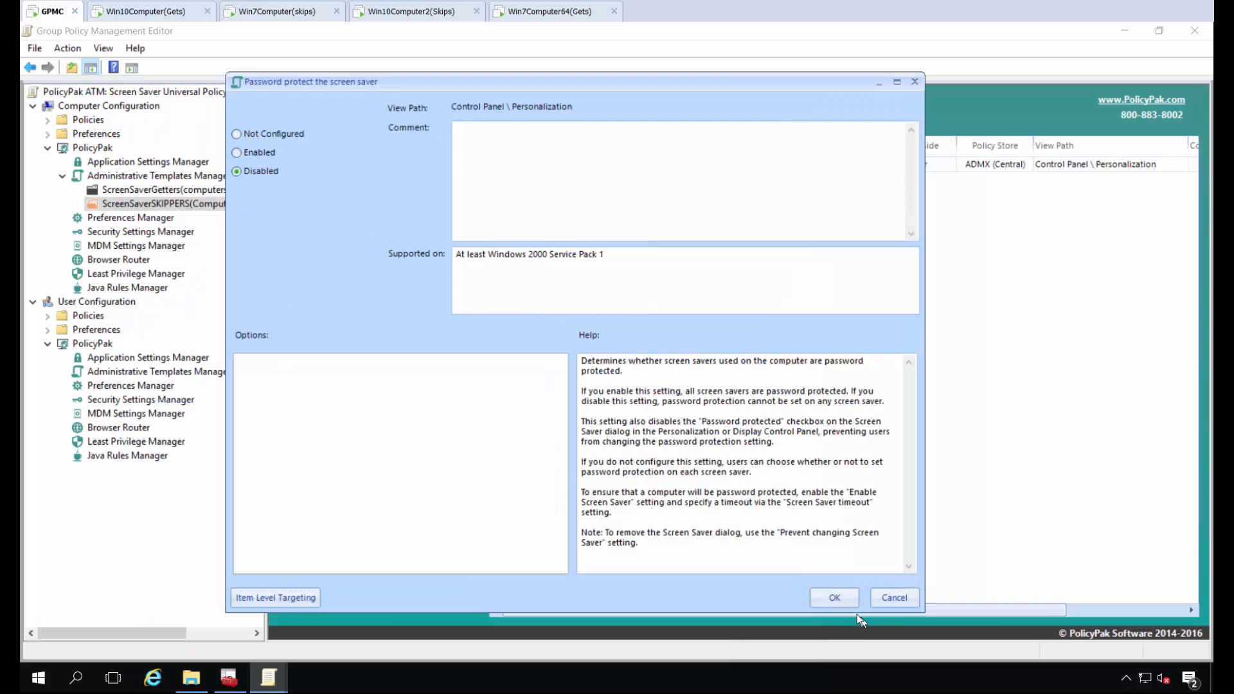
left_click(831, 595)
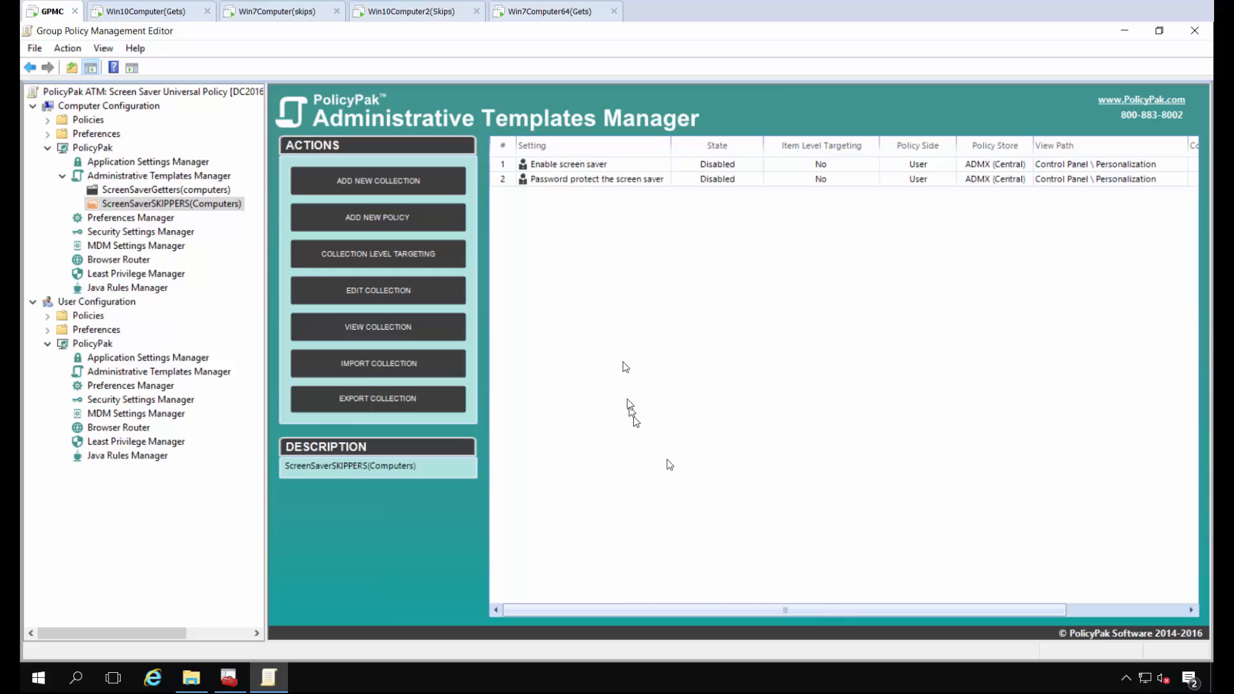
Start a further policy entry in ScreenSaverSKIPPERS(Computers) and open the user-side Control Panel\Personalization policies.
right_click(523, 214)
mouse_move(539, 224)
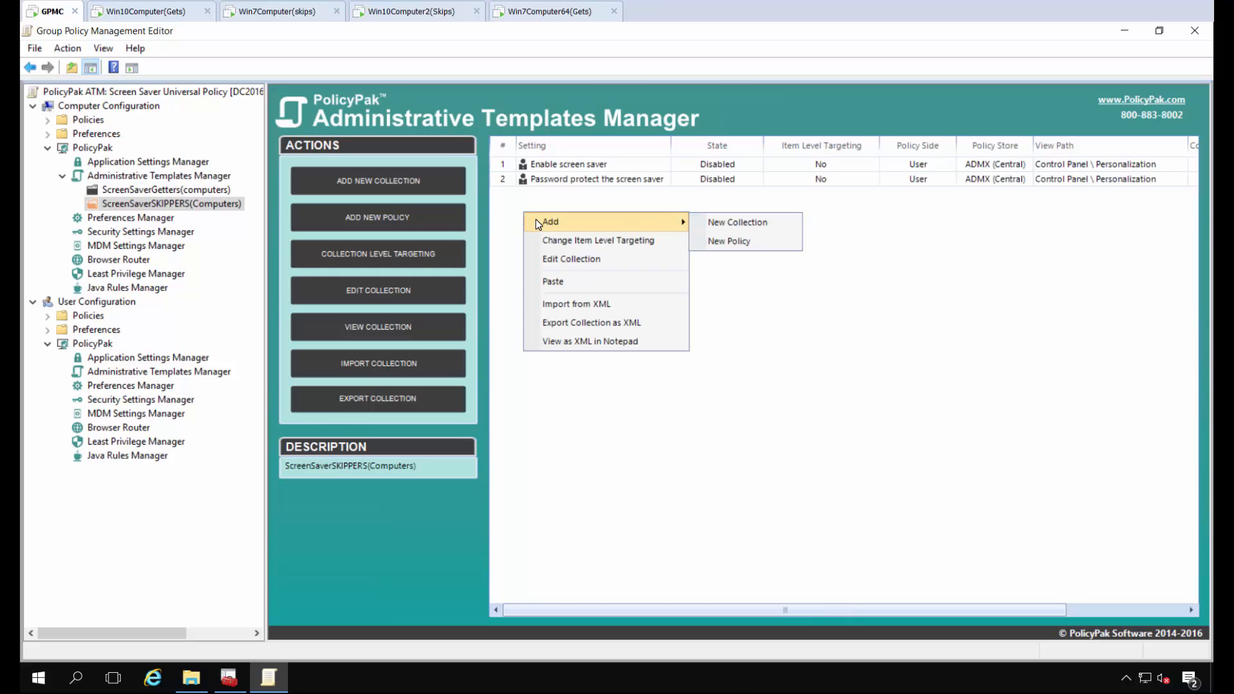
left_click(716, 241)
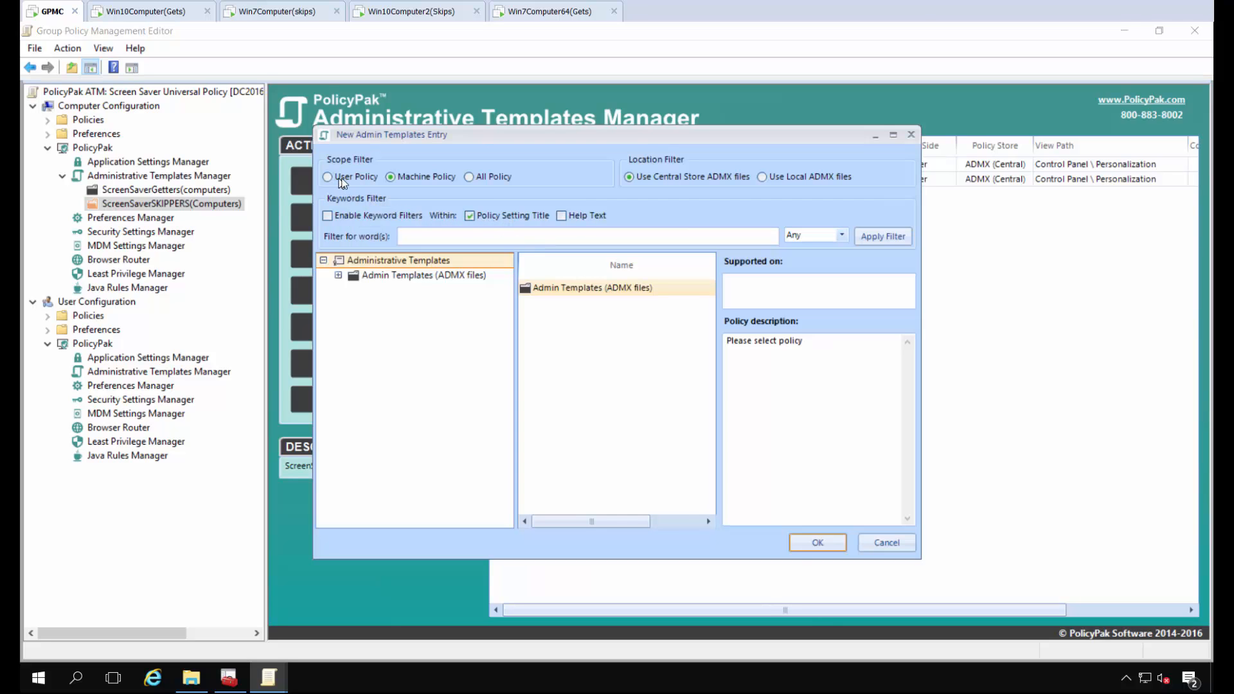
left_click(578, 288)
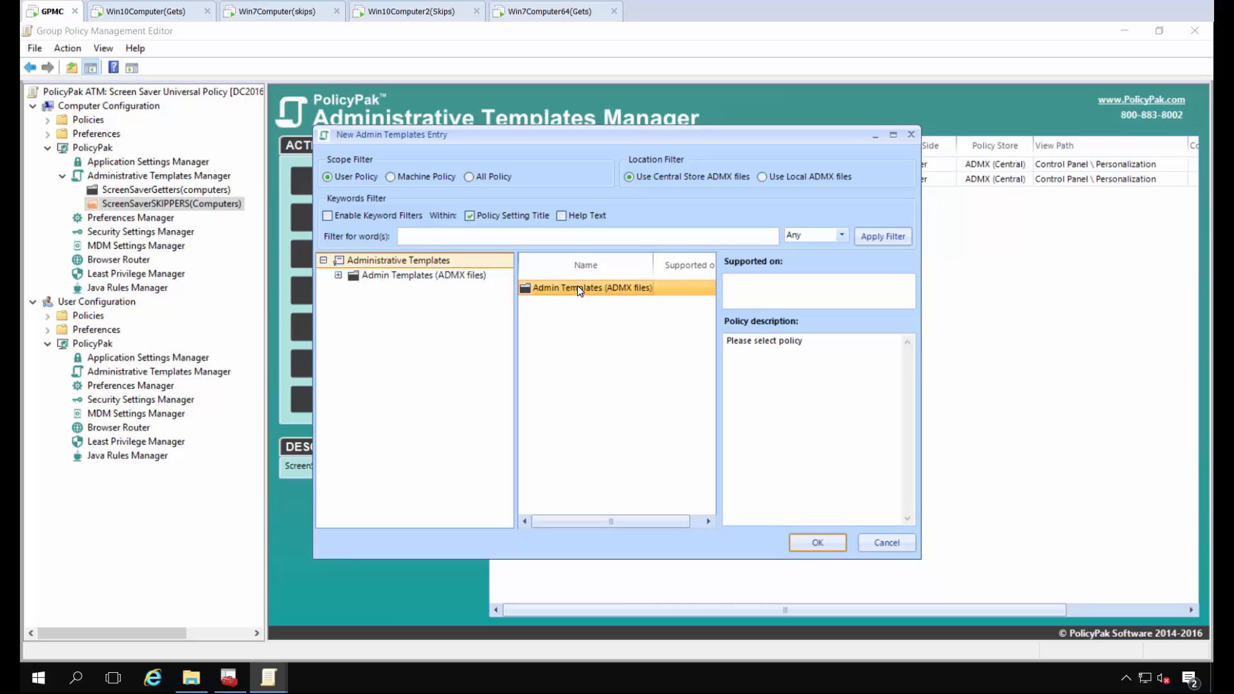
double_click(577, 287)
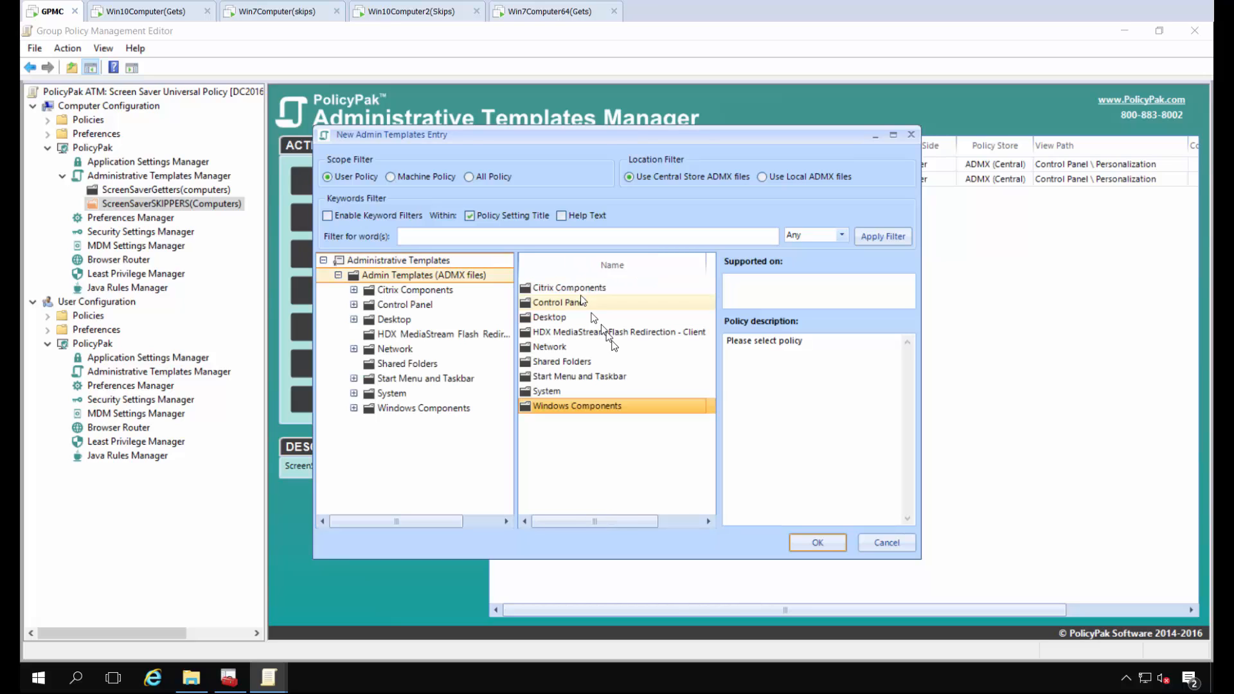
left_click(572, 308)
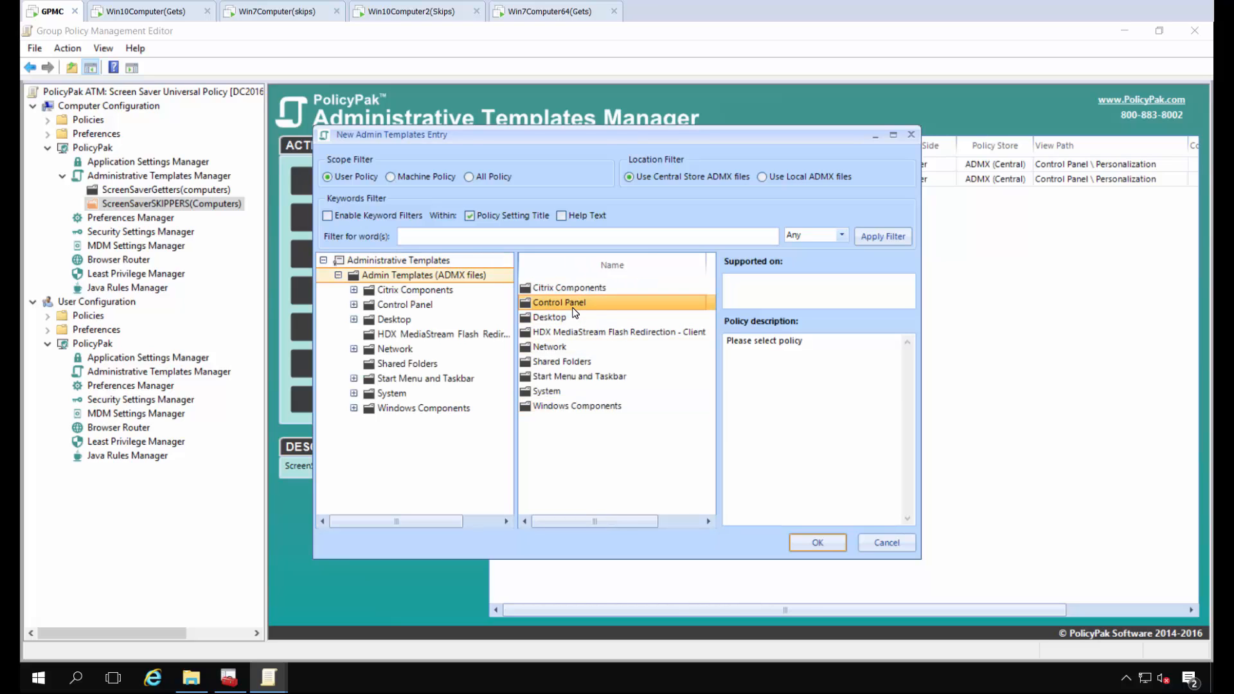
double_click(574, 305)
left_click(568, 318)
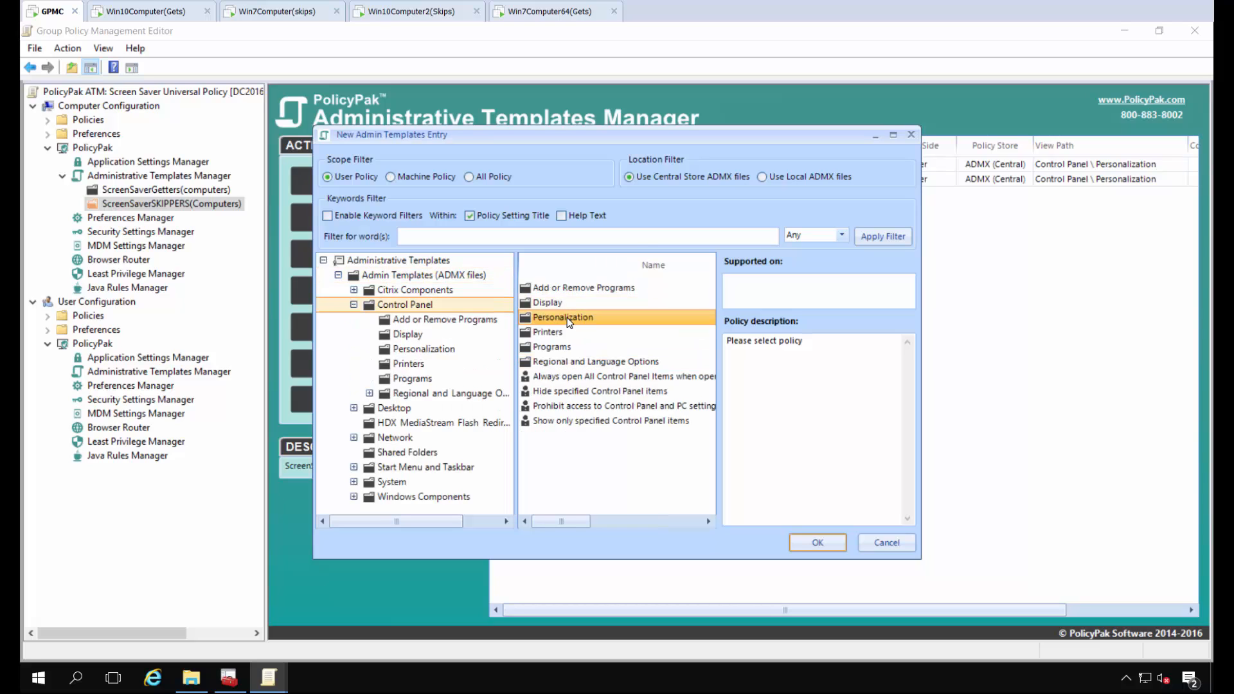
double_click(569, 319)
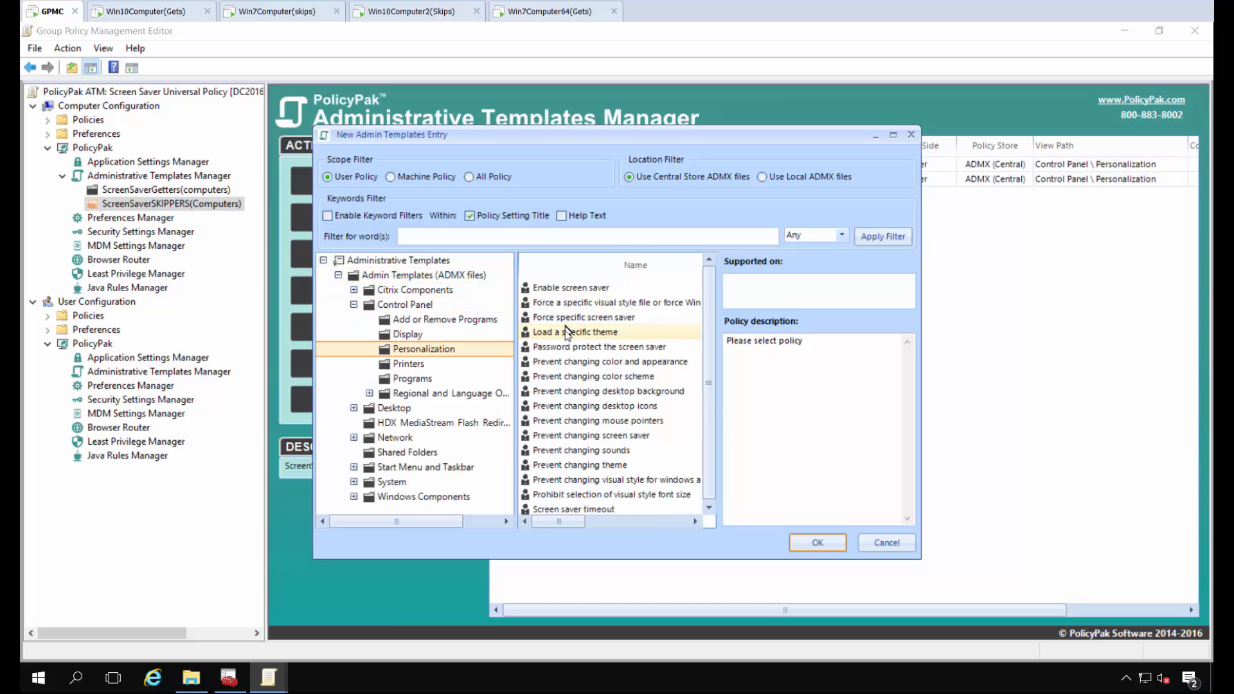
Choose the "Screen saver timeout" policy, set it to Disabled, and save it.
left_click(593, 513)
key("Escape")
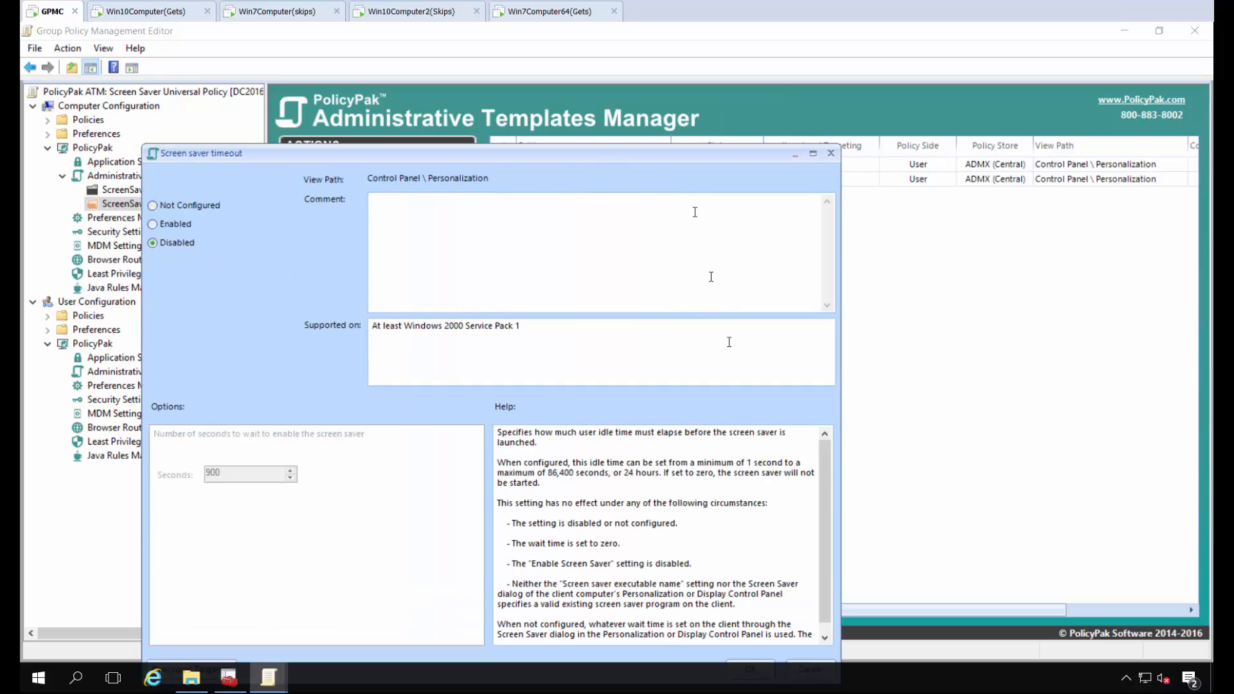
left_click_drag(668, 159, 718, 115)
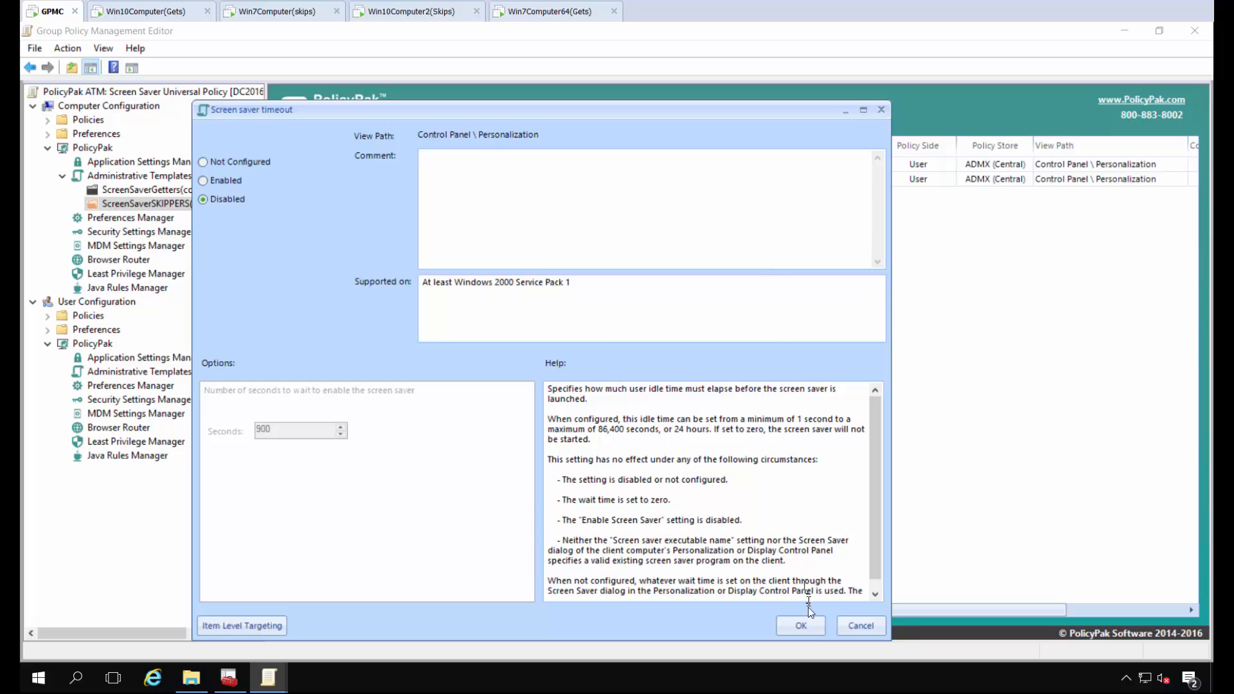
left_click(801, 627)
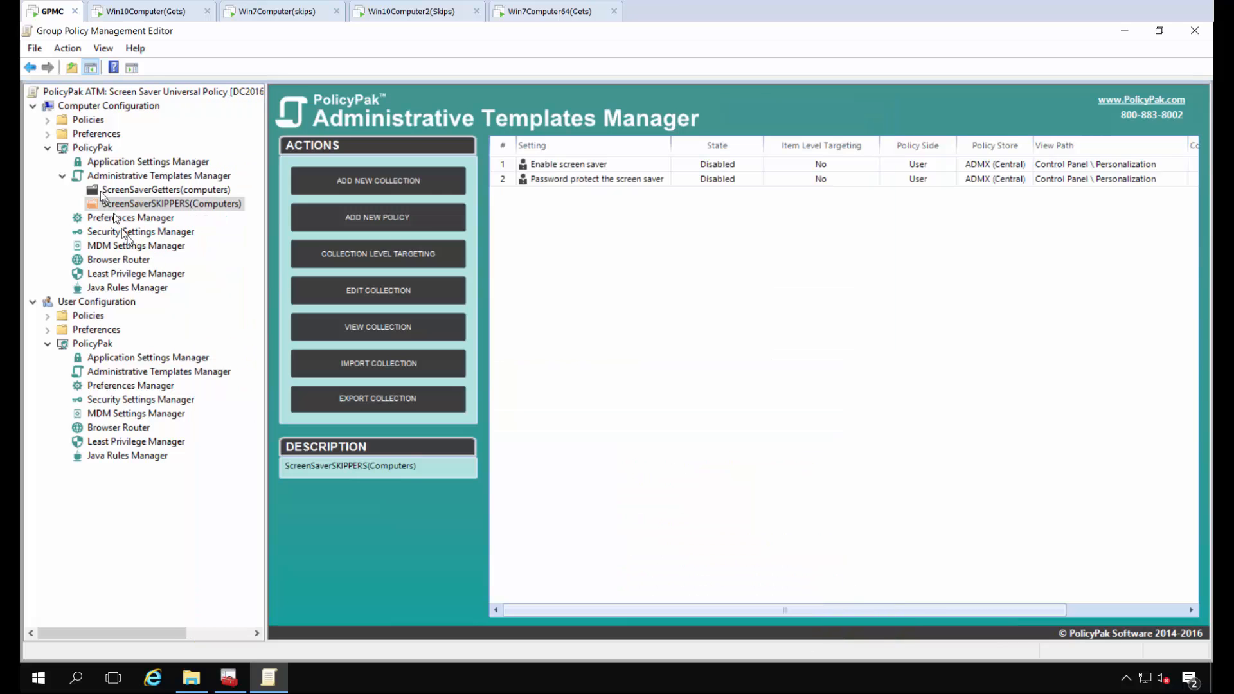
Check the GPO's place in the domain and compare the policies in the ScreenSaverGetters(computers) and ScreenSaverSKIPPERS(Computers) collections.
left_click_drag(170, 36, 384, 103)
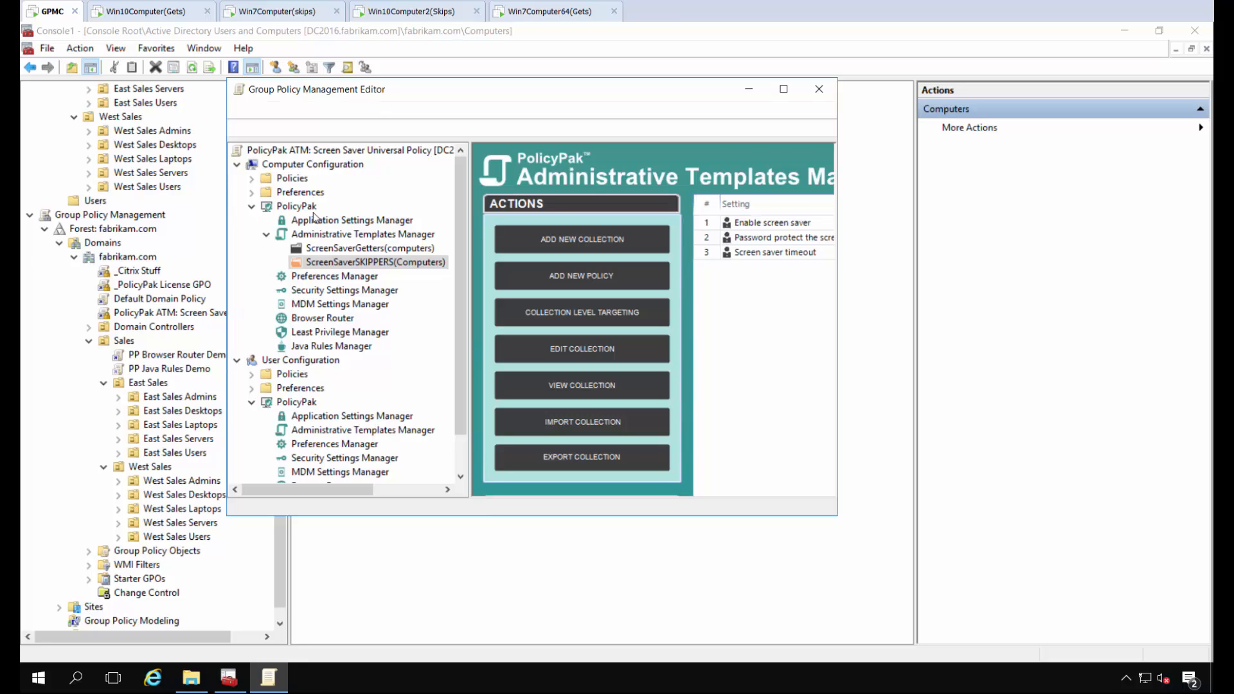
double_click(446, 90)
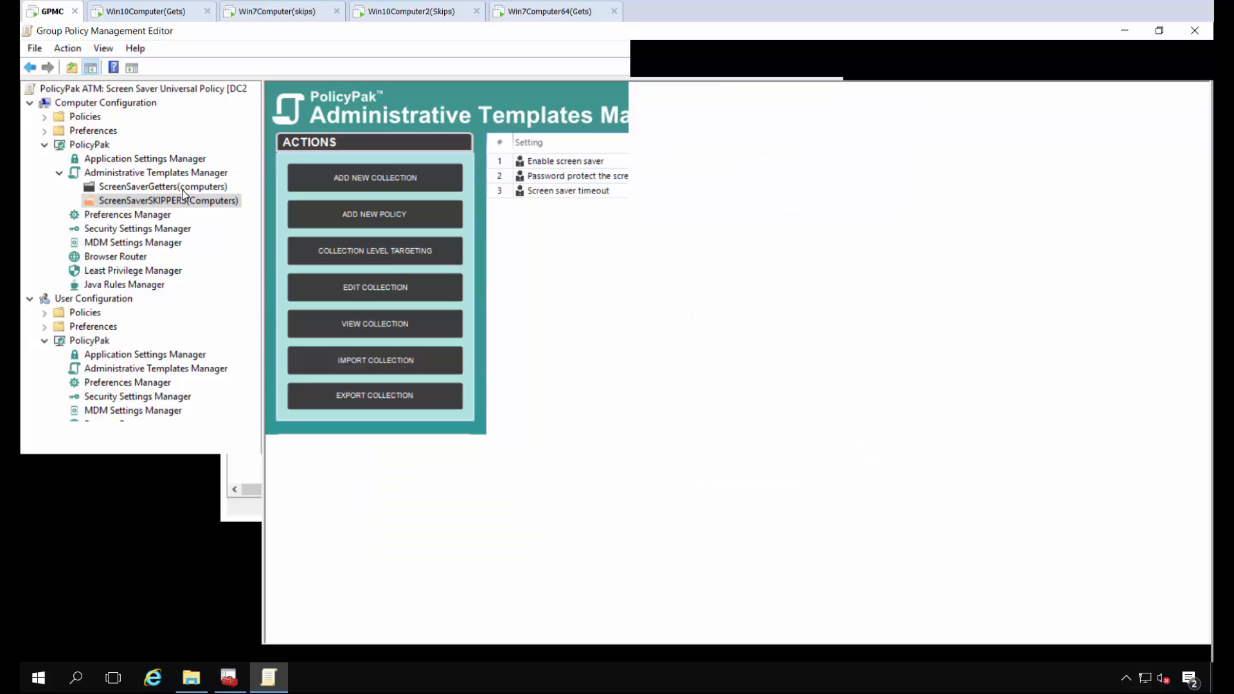
left_click(185, 189)
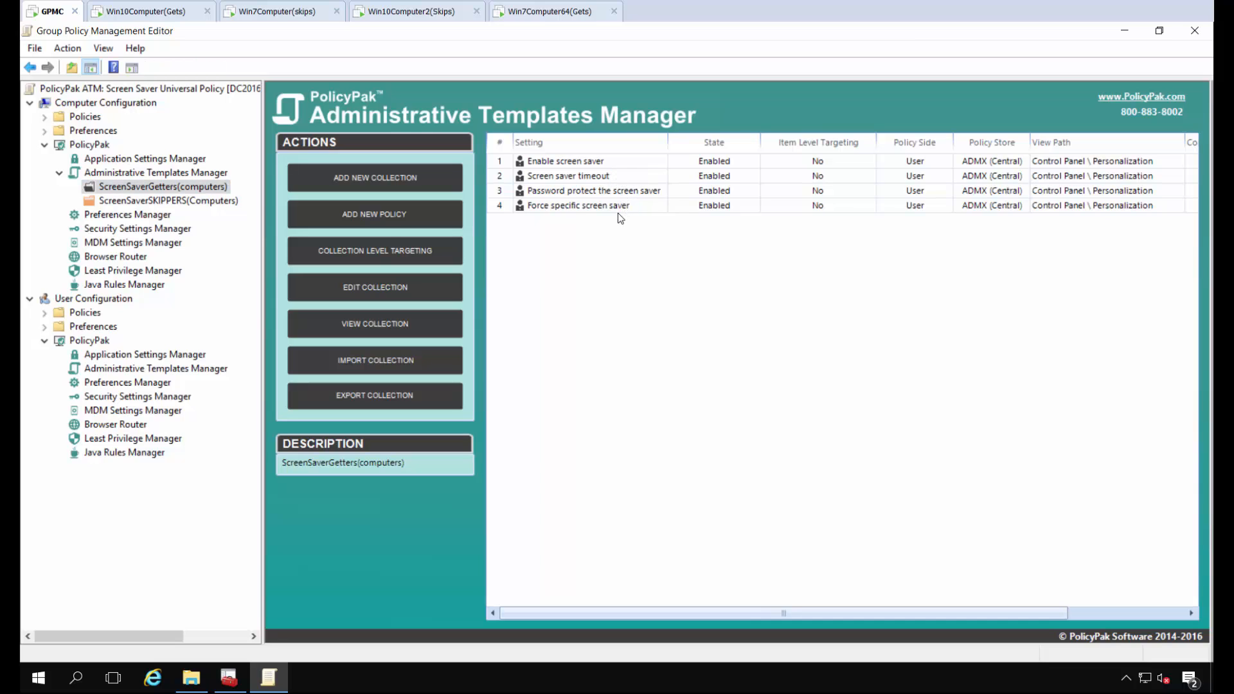
left_click(167, 201)
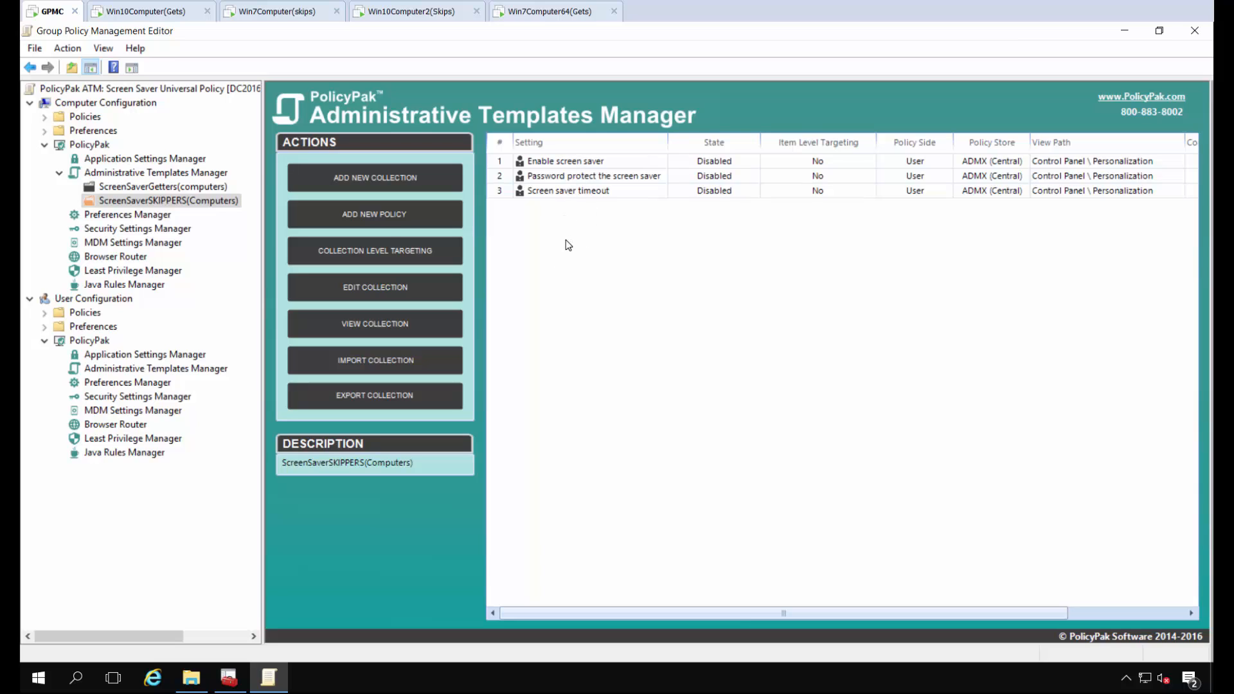
Switch to the Win10Computer(Gets) machine, refresh Group Policy by running gpupdate in a Command Prompt, and close the prompt.
left_click(146, 13)
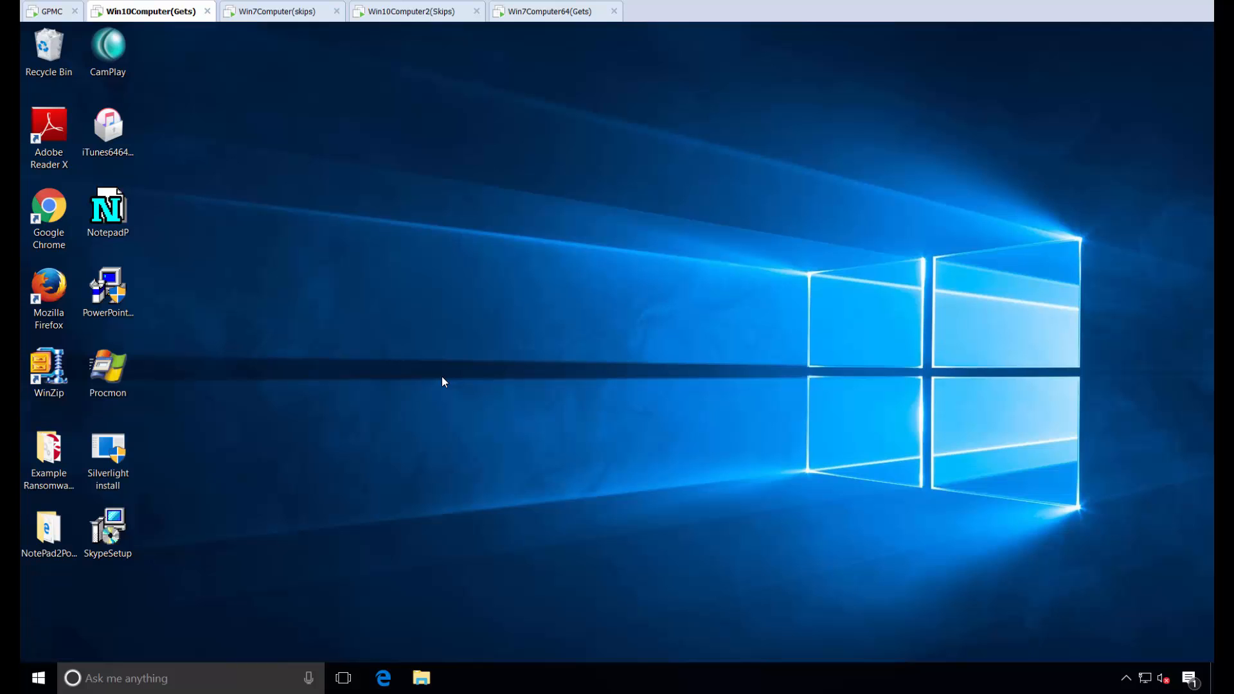
key("super")
type("c")
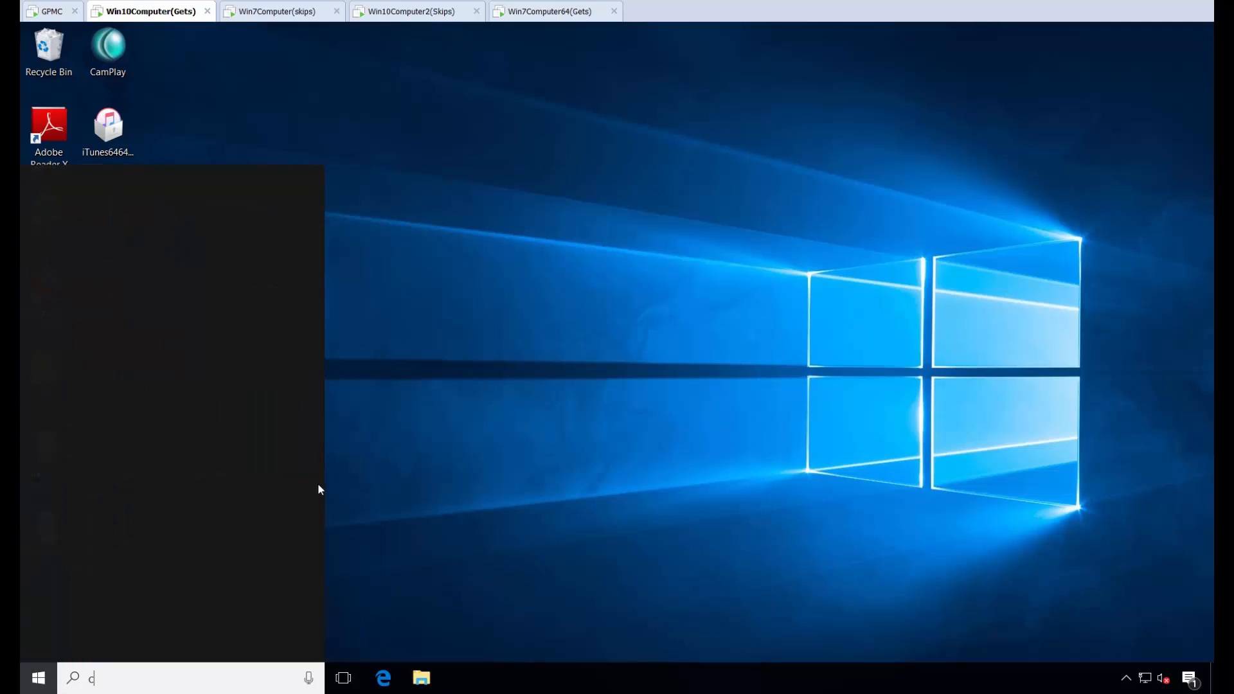
type("md")
key("Return")
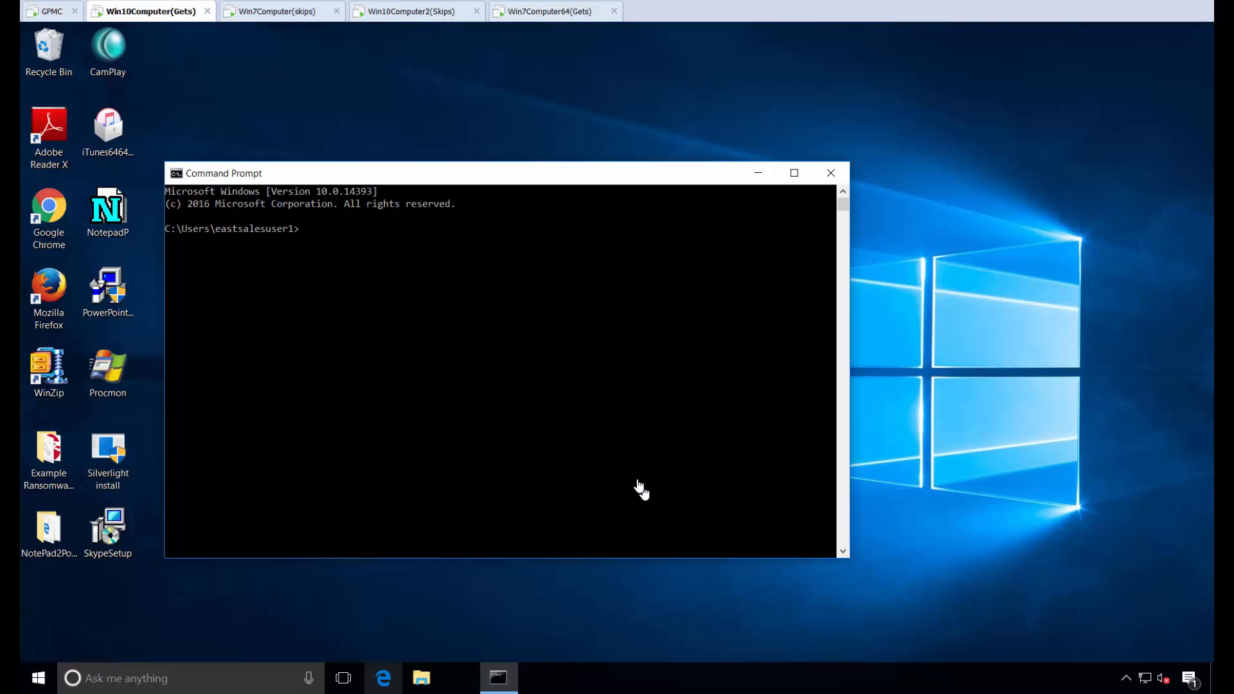
type("gpupdate")
key("Return")
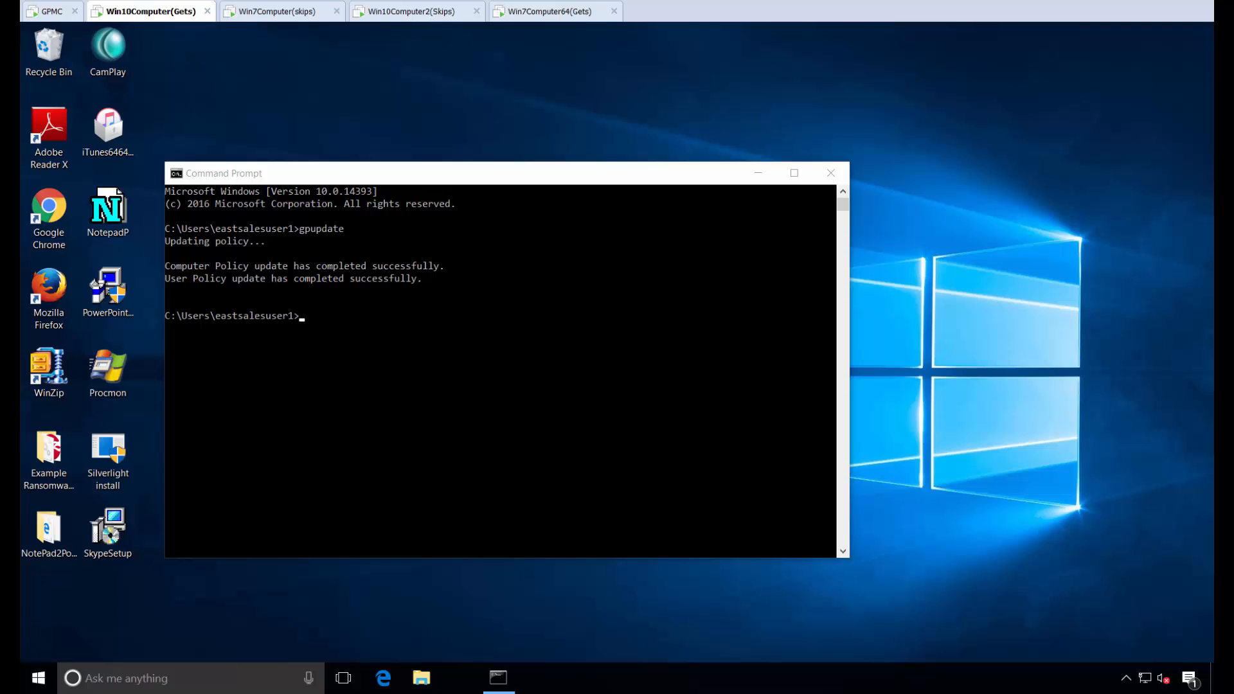
left_click(831, 173)
Open Control Panel on Win10Computer(Gets) and search it for "scre" to find the screen saver settings.
key("super")
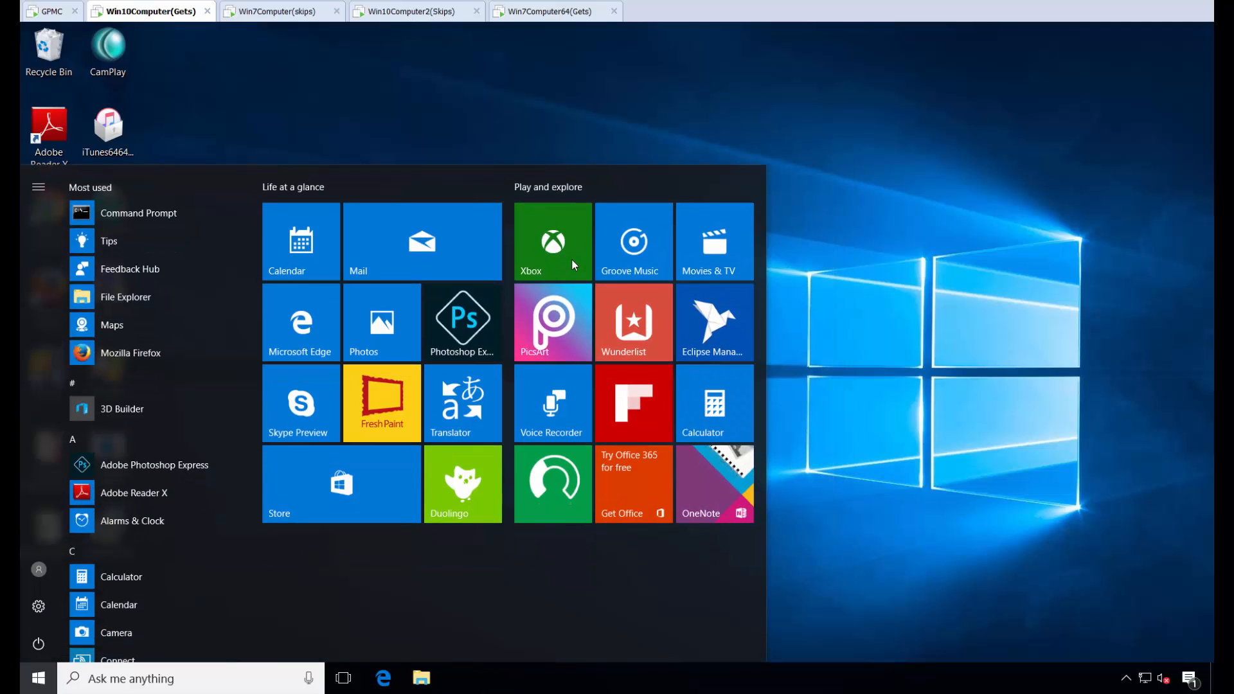
type("con")
key("Return")
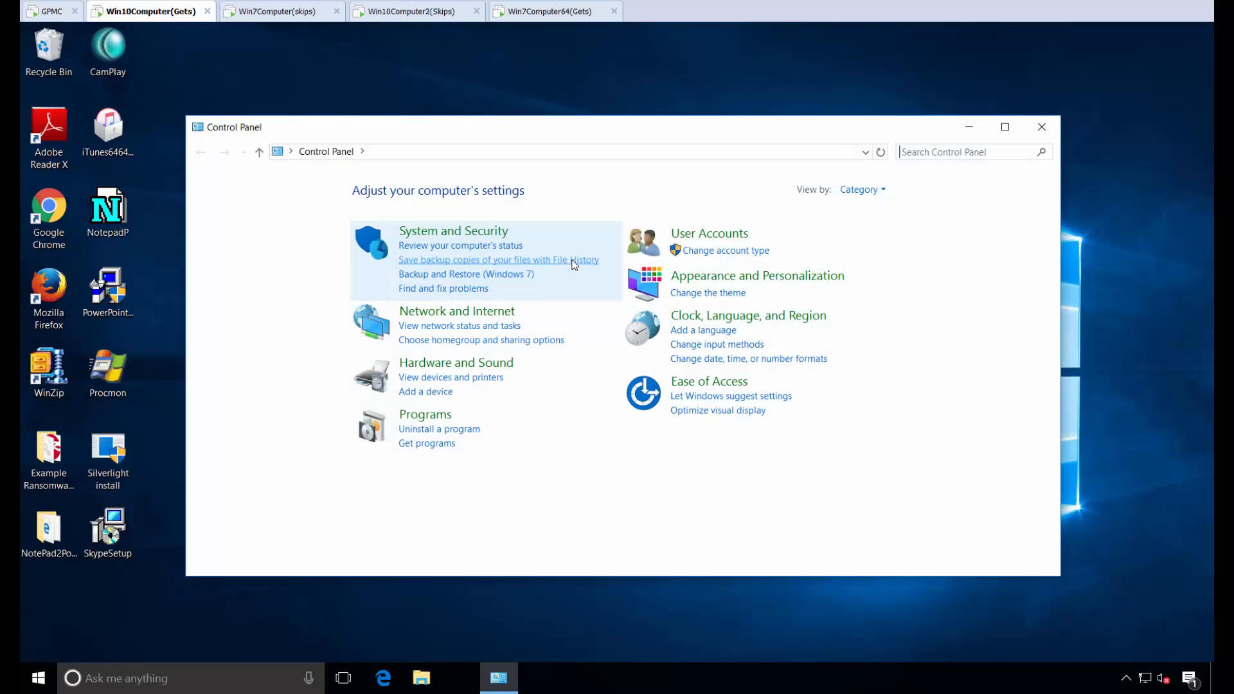
left_click(943, 152)
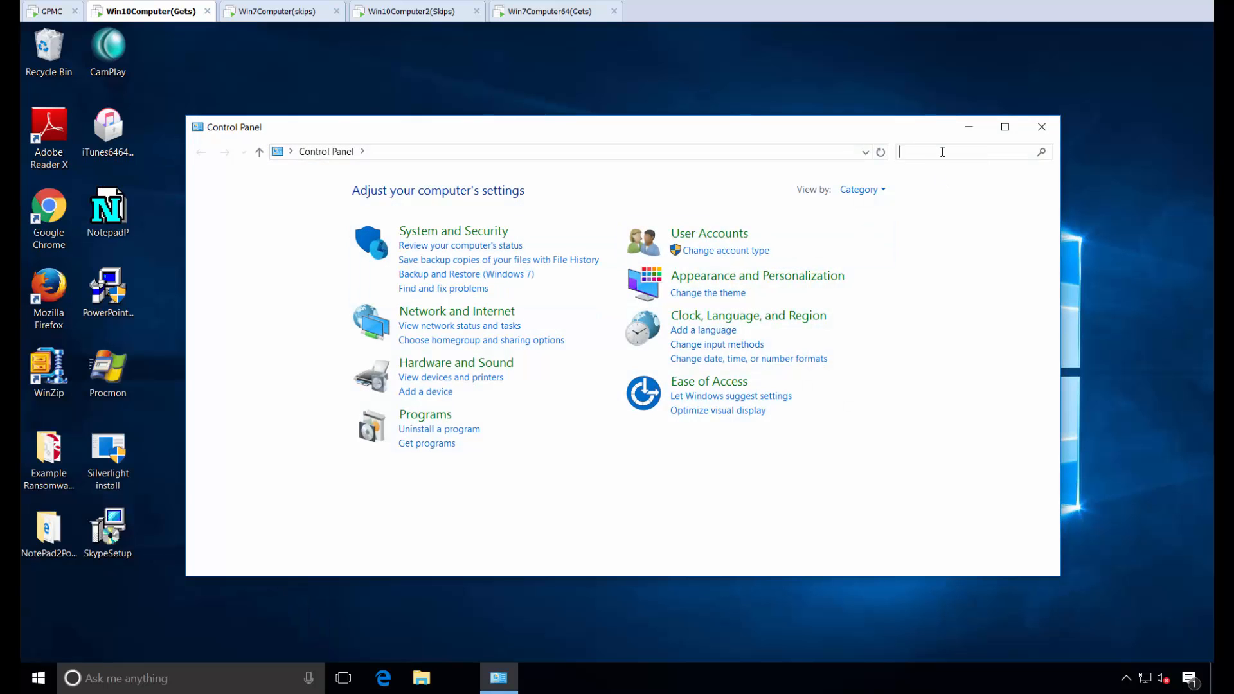
type("scre")
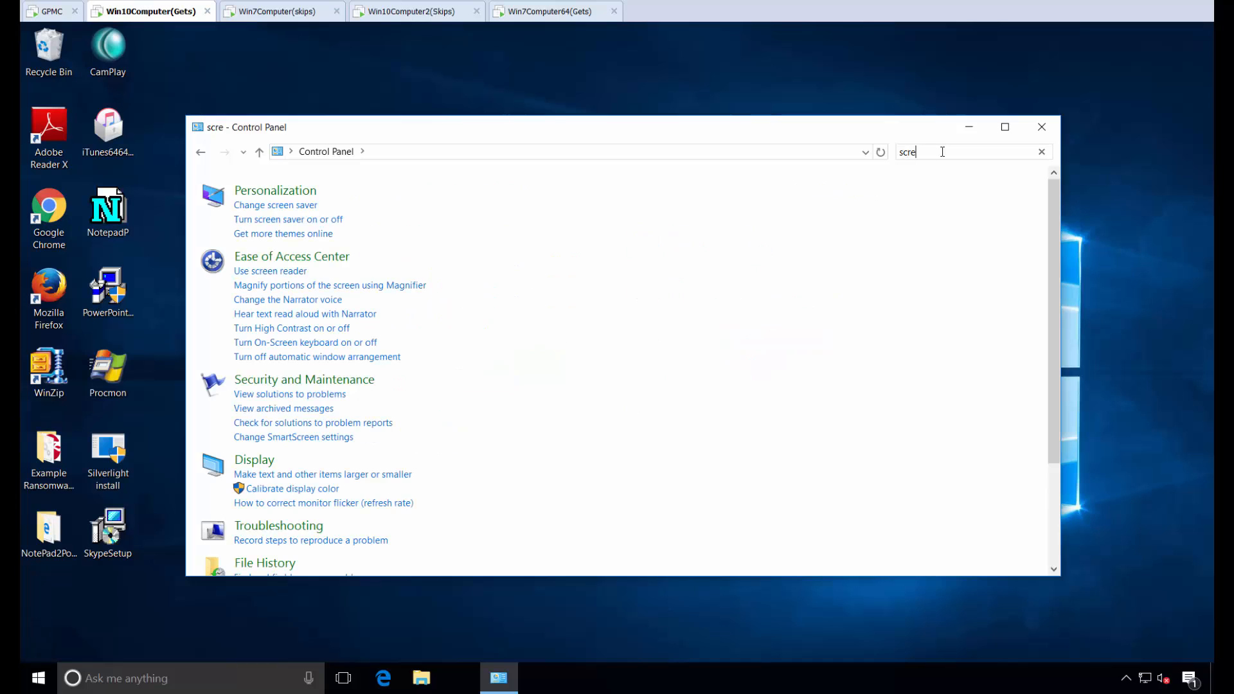
Inspect the Change screen saver settings on Win10Computer(Gets), then close the settings and Control Panel.
left_click(296, 204)
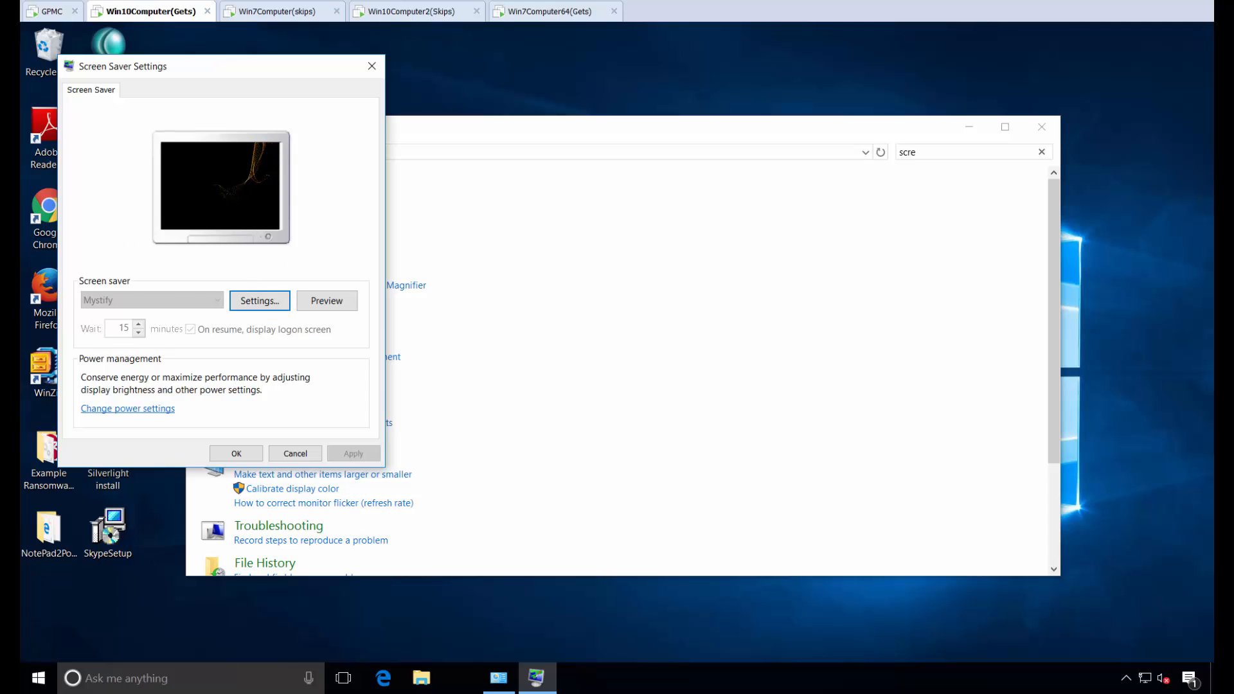
left_click(371, 65)
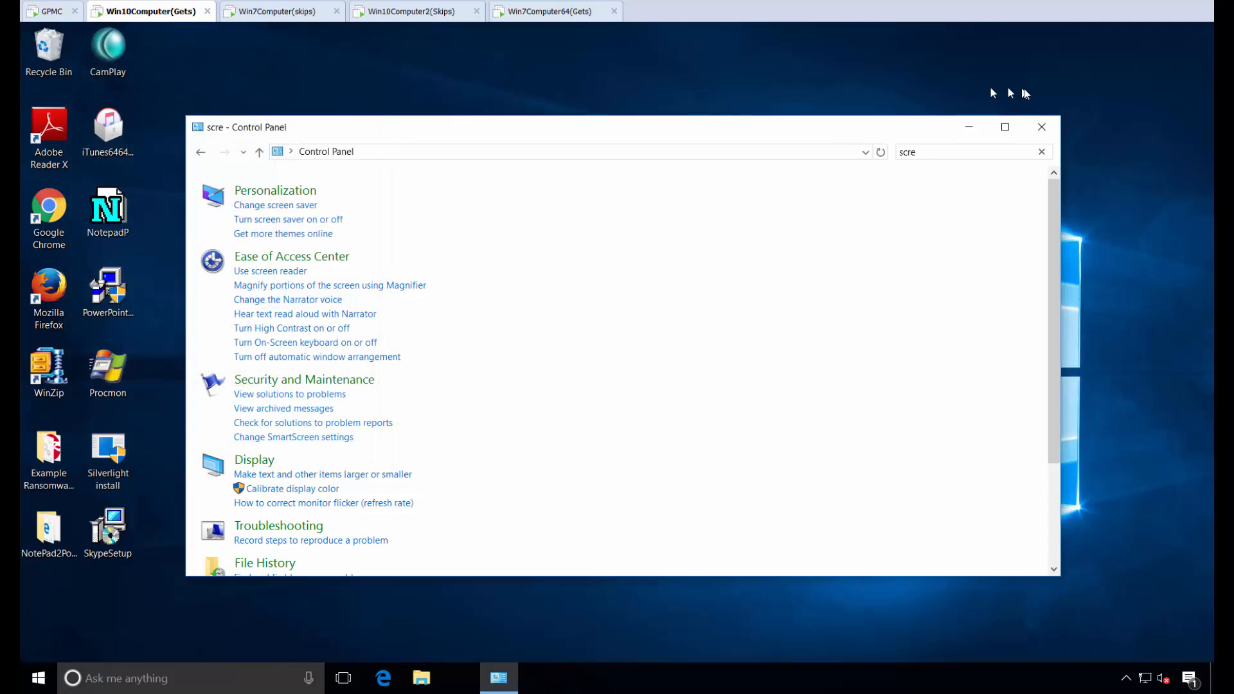
left_click(1042, 126)
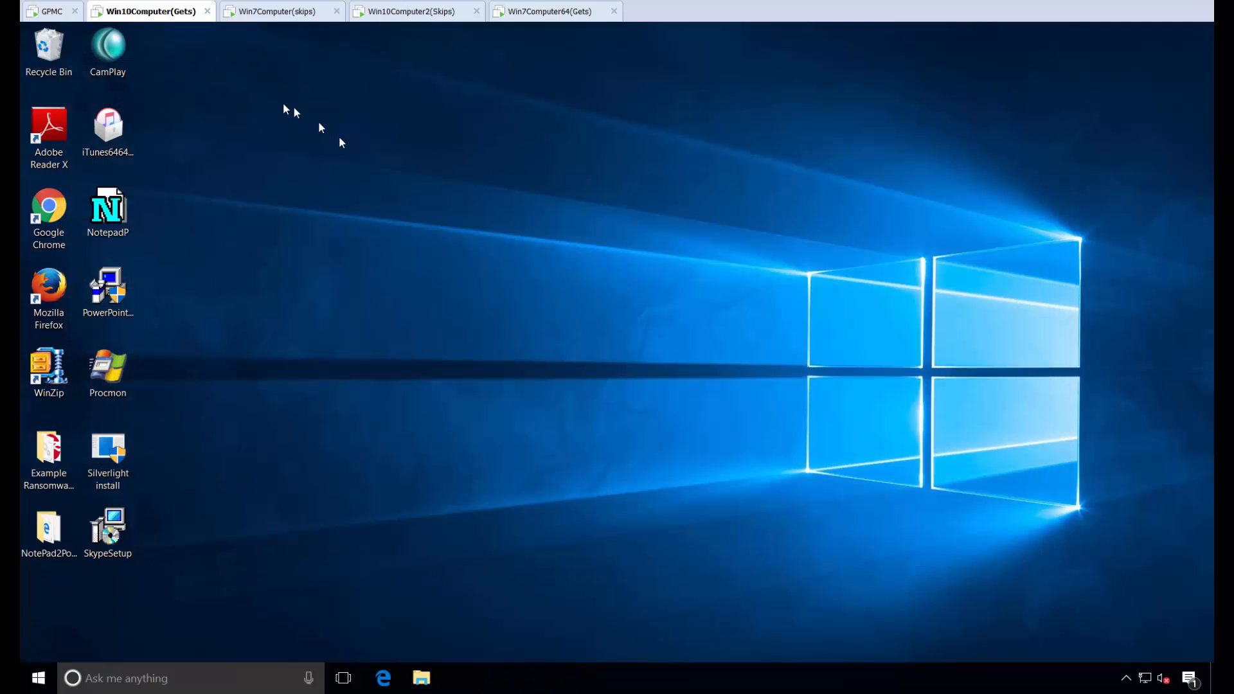
Switch to the Win7Computer(skips) machine, refresh Group Policy by running gpupdate in a Command Prompt, and close the prompt.
left_click(257, 15)
left_click(588, 363)
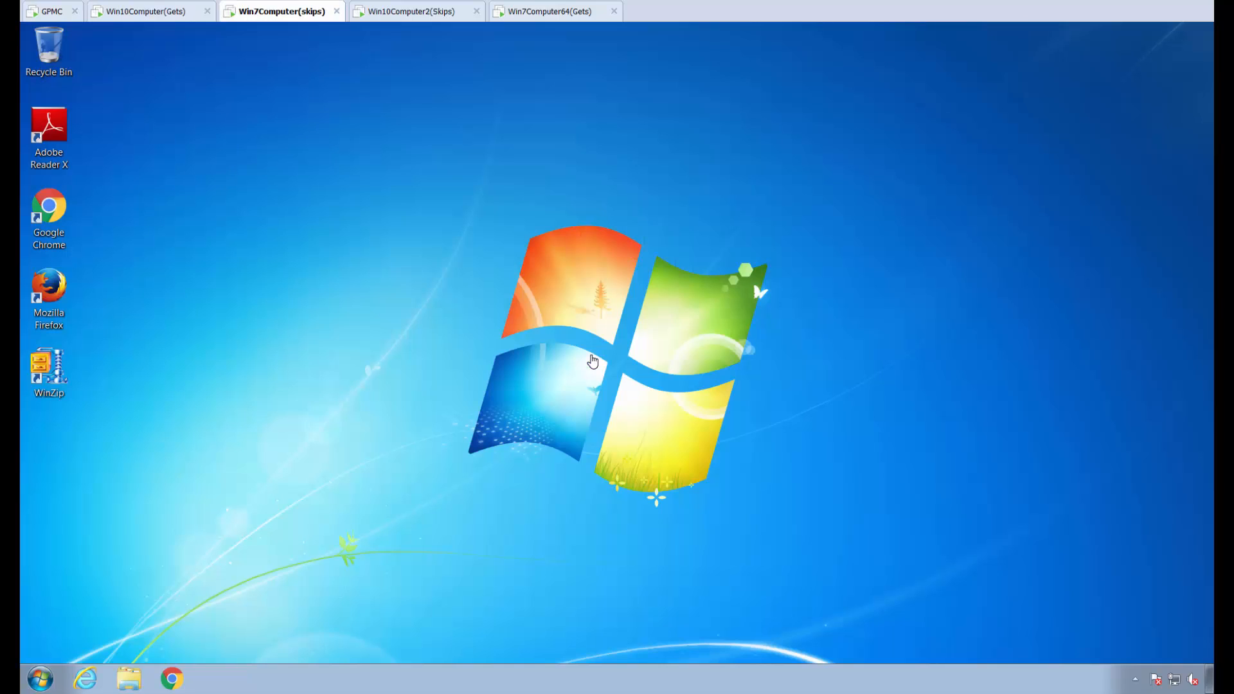
key("super")
type("cmd")
key("Return")
type("gpupdate")
key("Return")
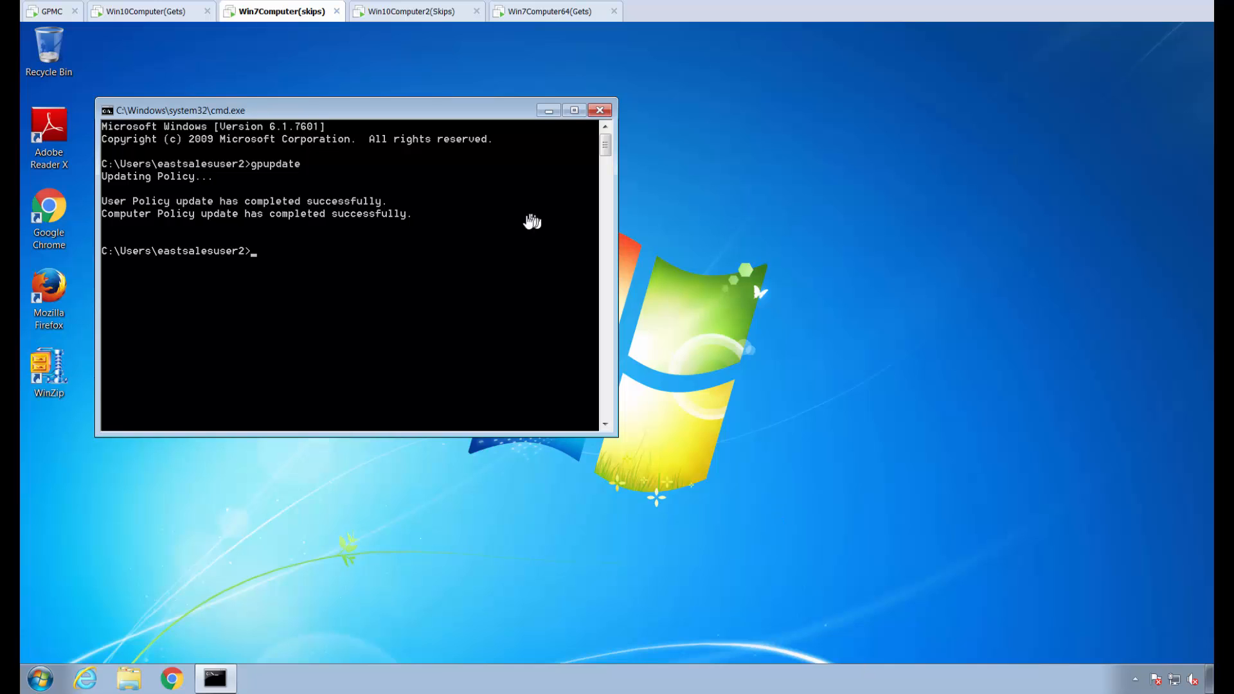
left_click(599, 110)
Inspect the screen saver settings through desktop personalization on Win7Computer(skips), and close both windows.
right_click(711, 227)
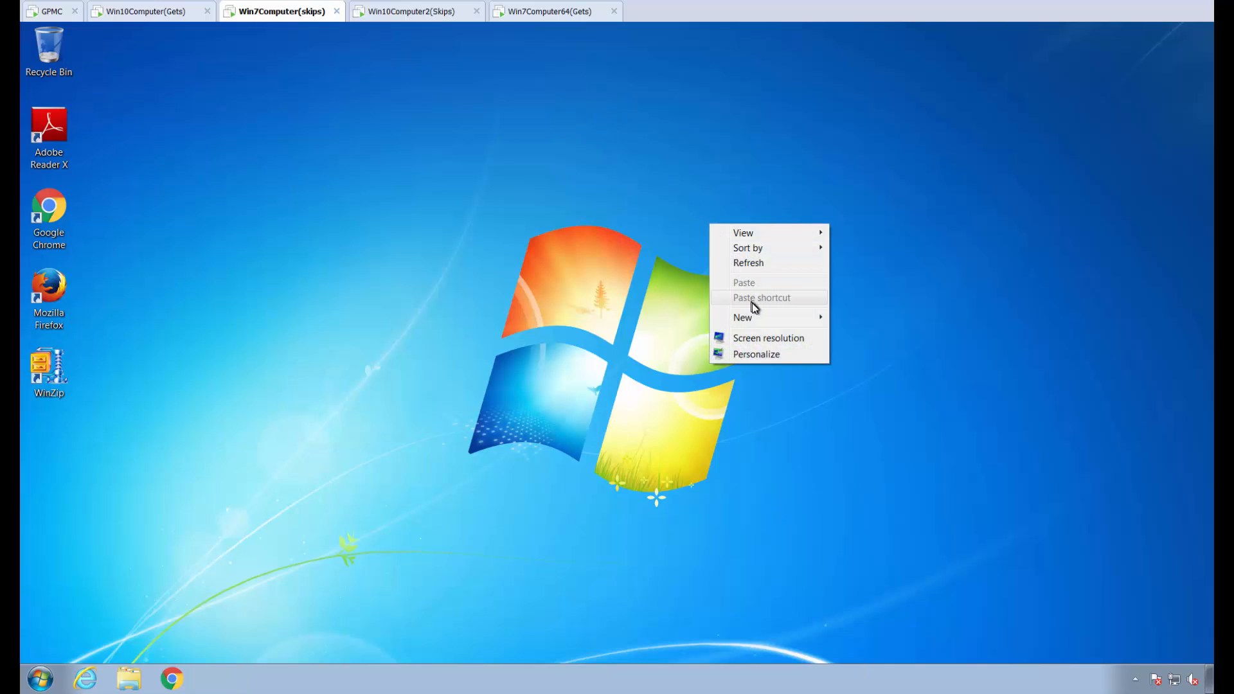
left_click(770, 356)
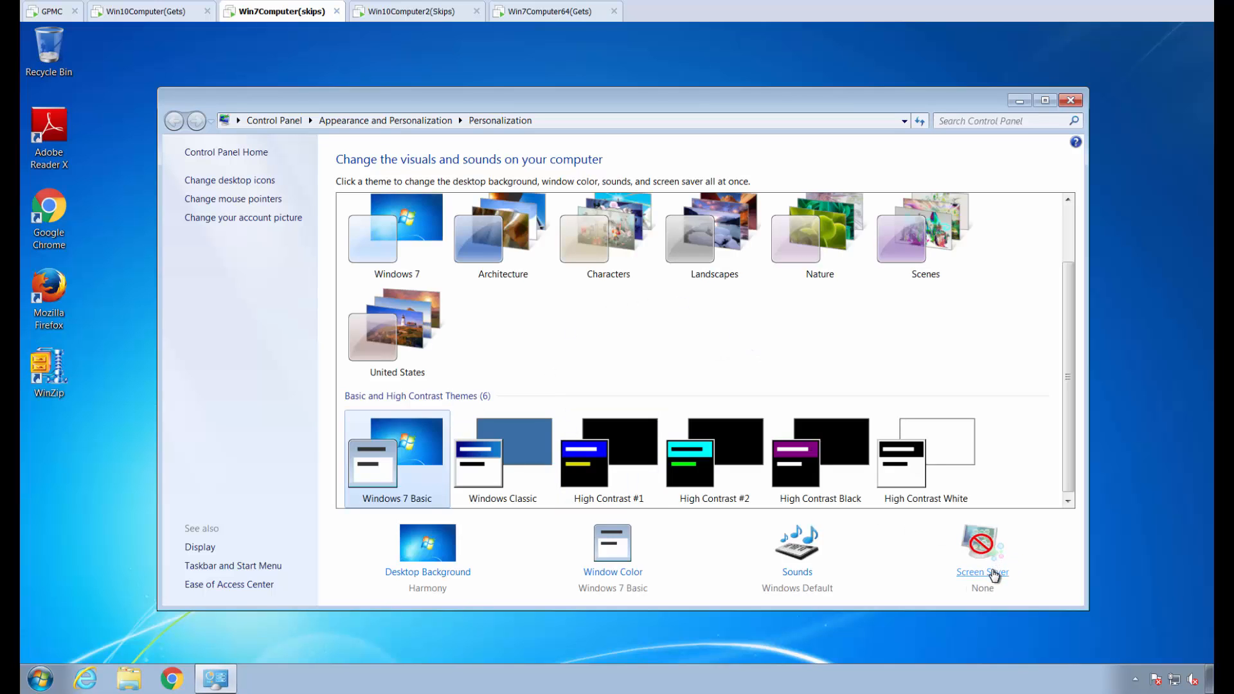
left_click(995, 574)
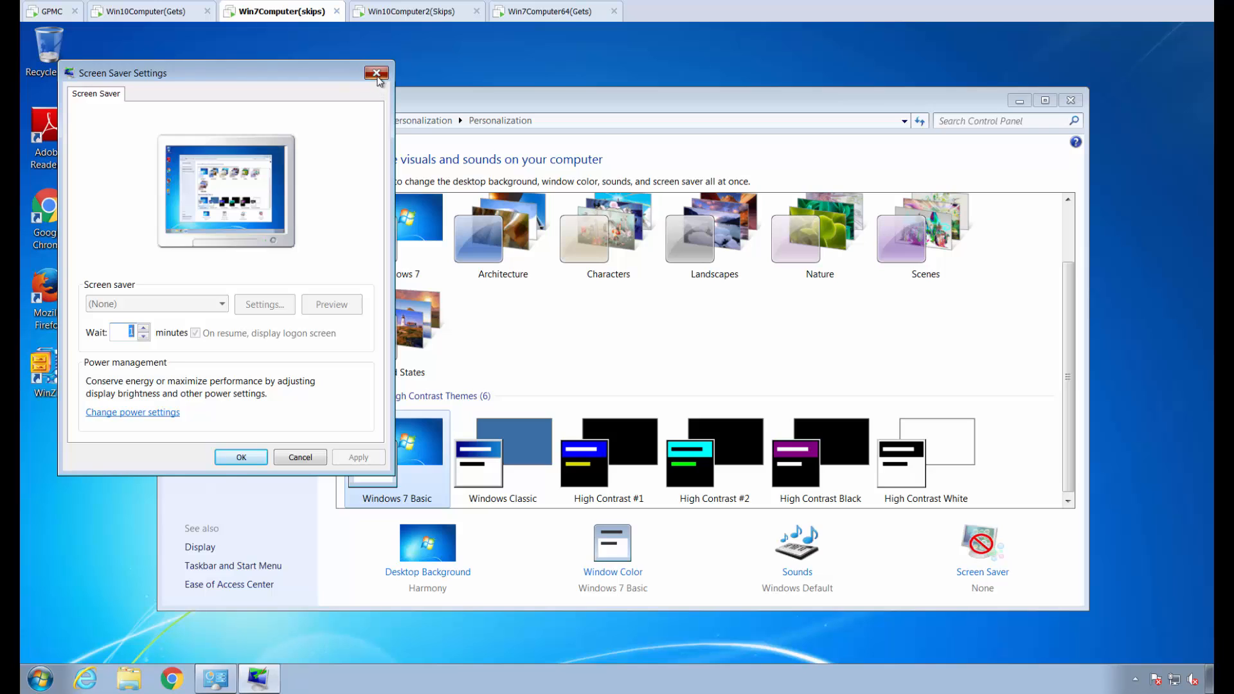
left_click(377, 72)
left_click(1070, 101)
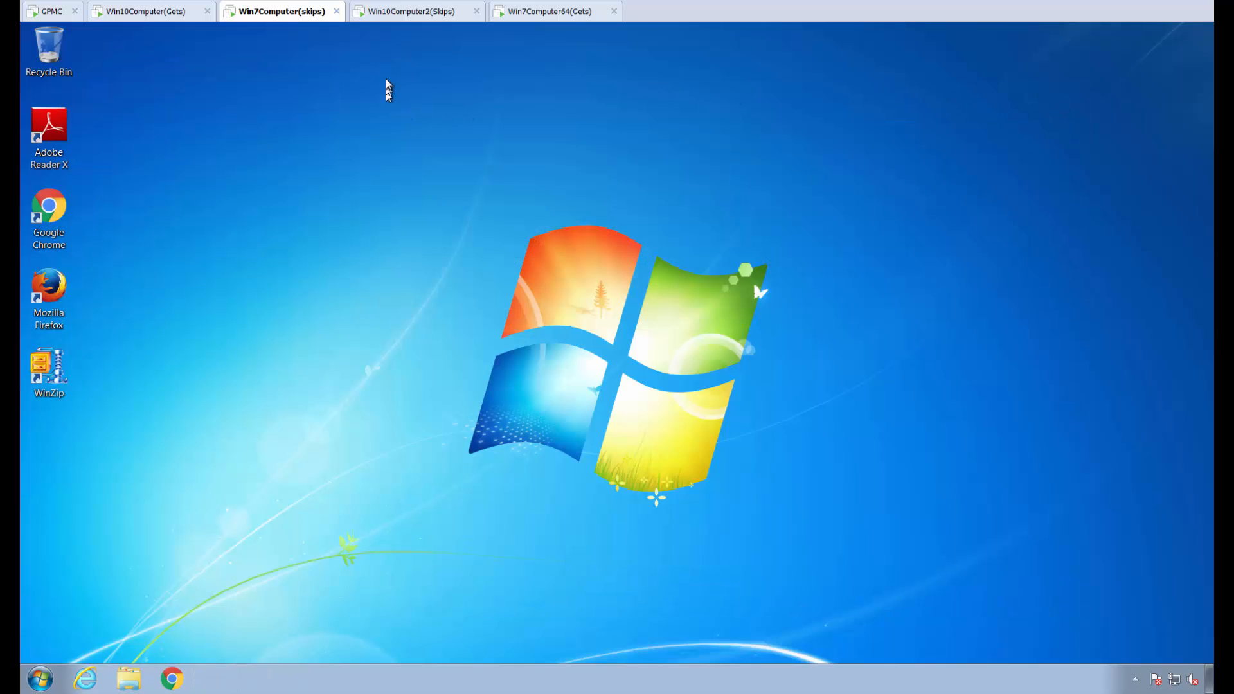
Switch to the Win10Computer2(Skips) machine, refresh Group Policy by running gpupdate in a Command Prompt, and close the prompt.
left_click(399, 19)
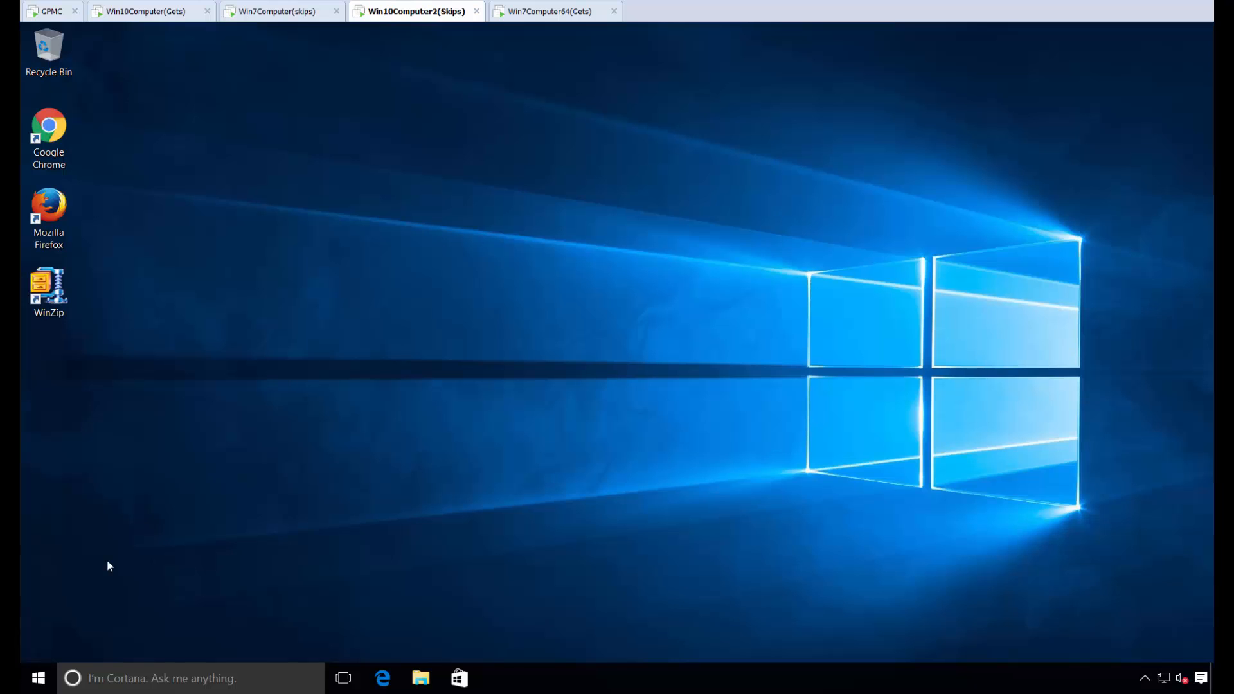
key("super")
type("cmd")
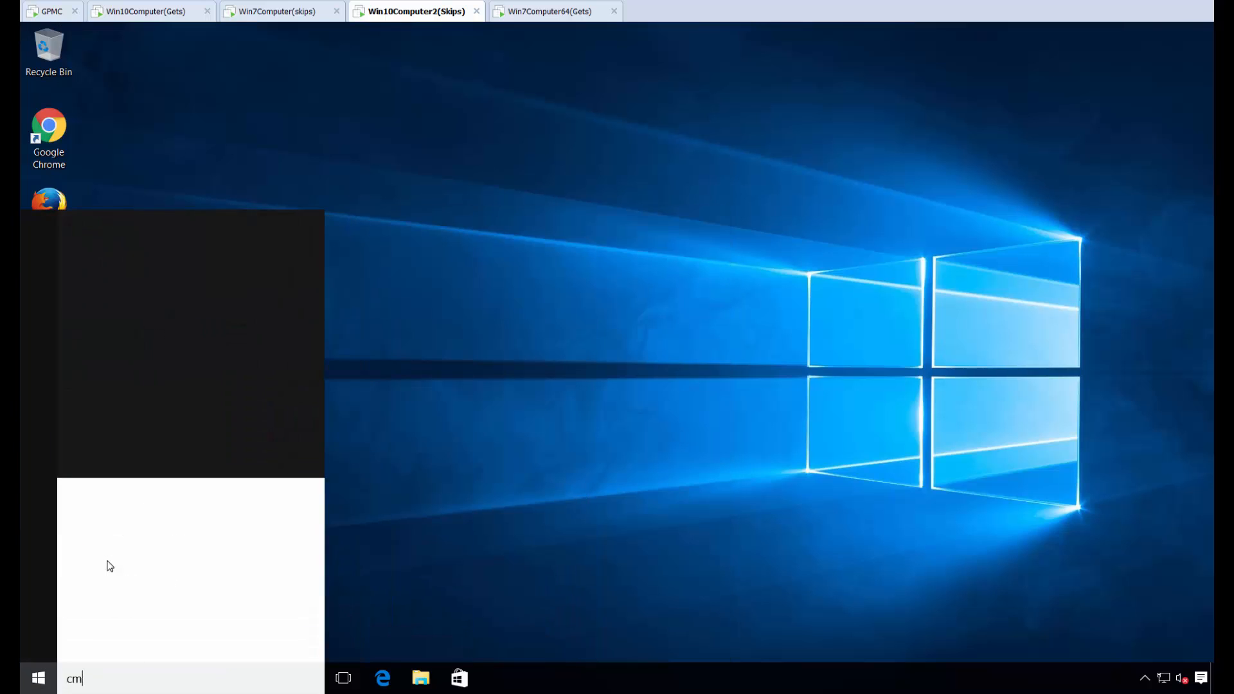
key("Return")
type("gpupdate")
key("Return")
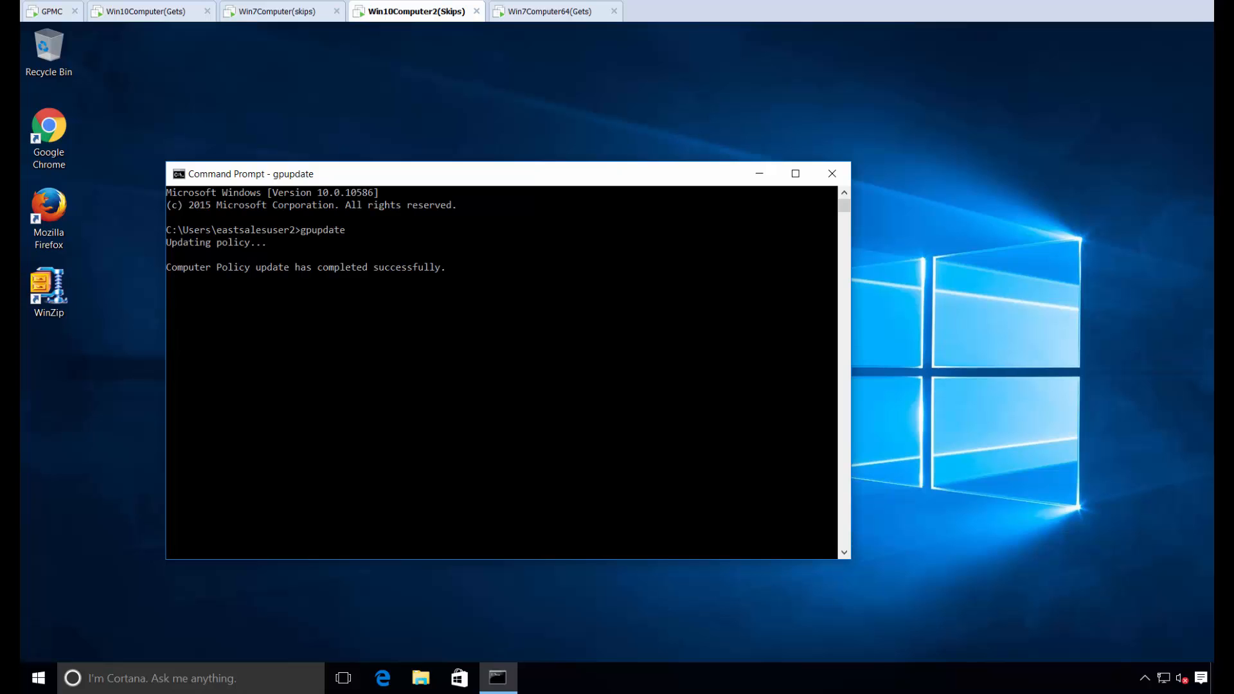
left_click(832, 172)
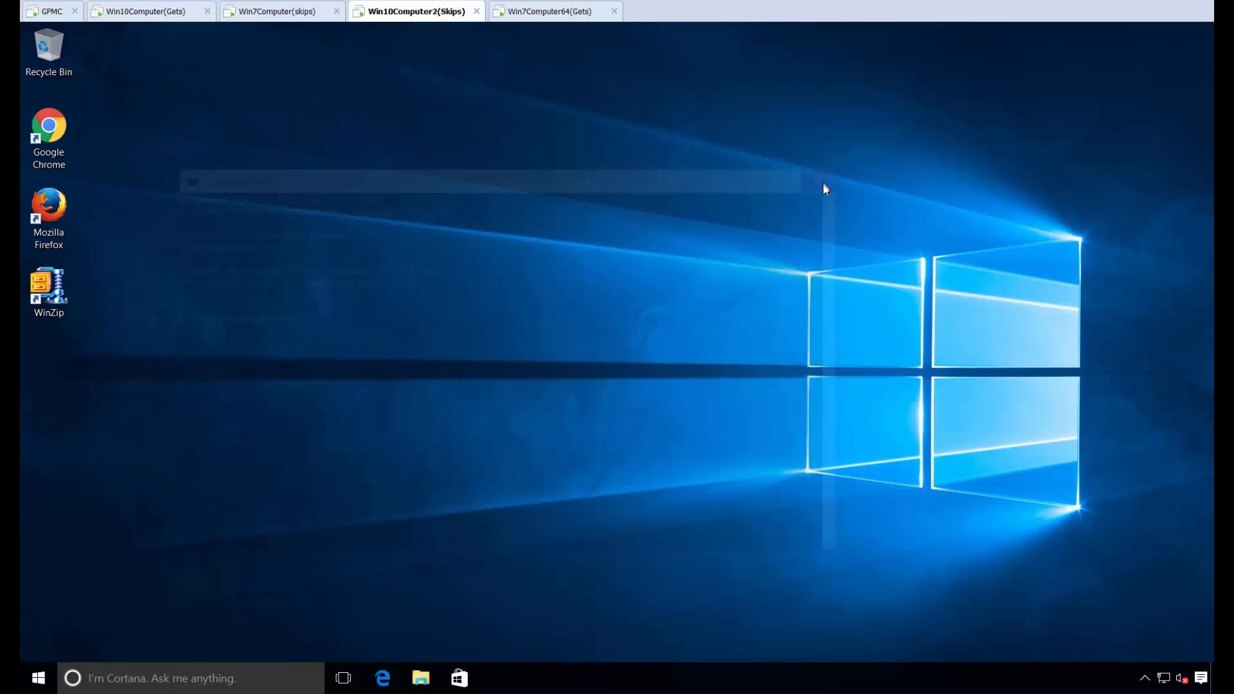
Search Win10Computer2(Skips) for "con", open Change screen saver to inspect its settings, and close the dialog.
key("super")
type("con")
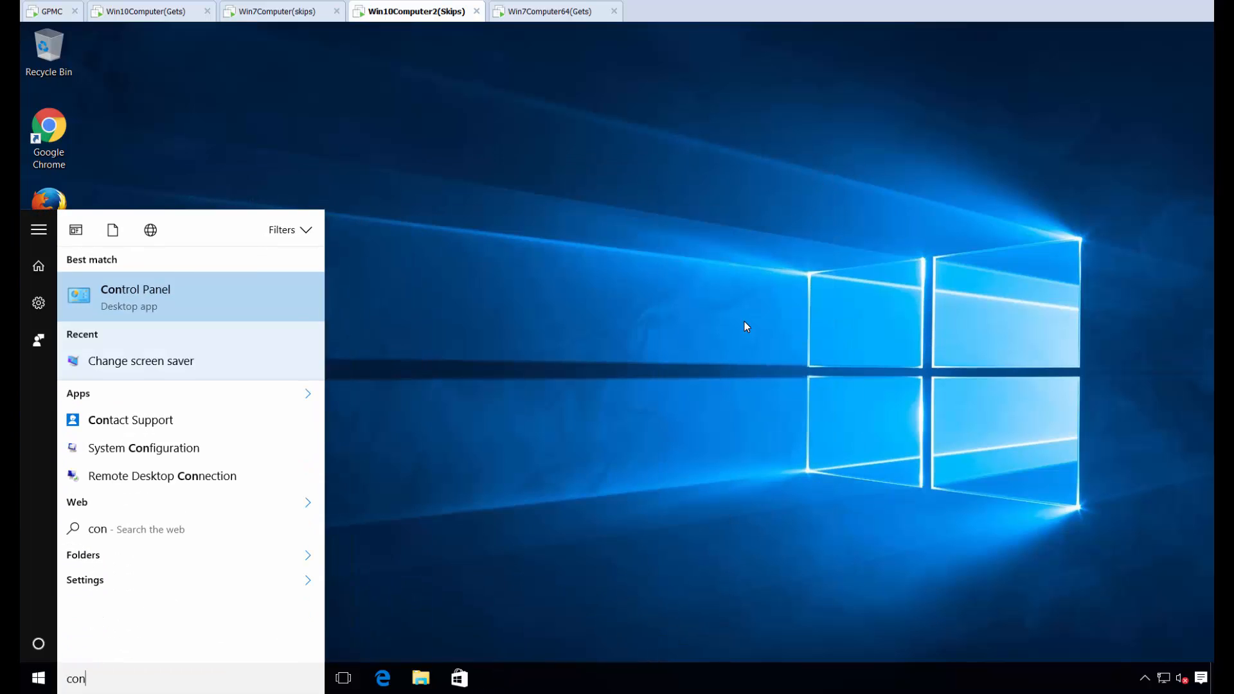
key("Down")
key("Return")
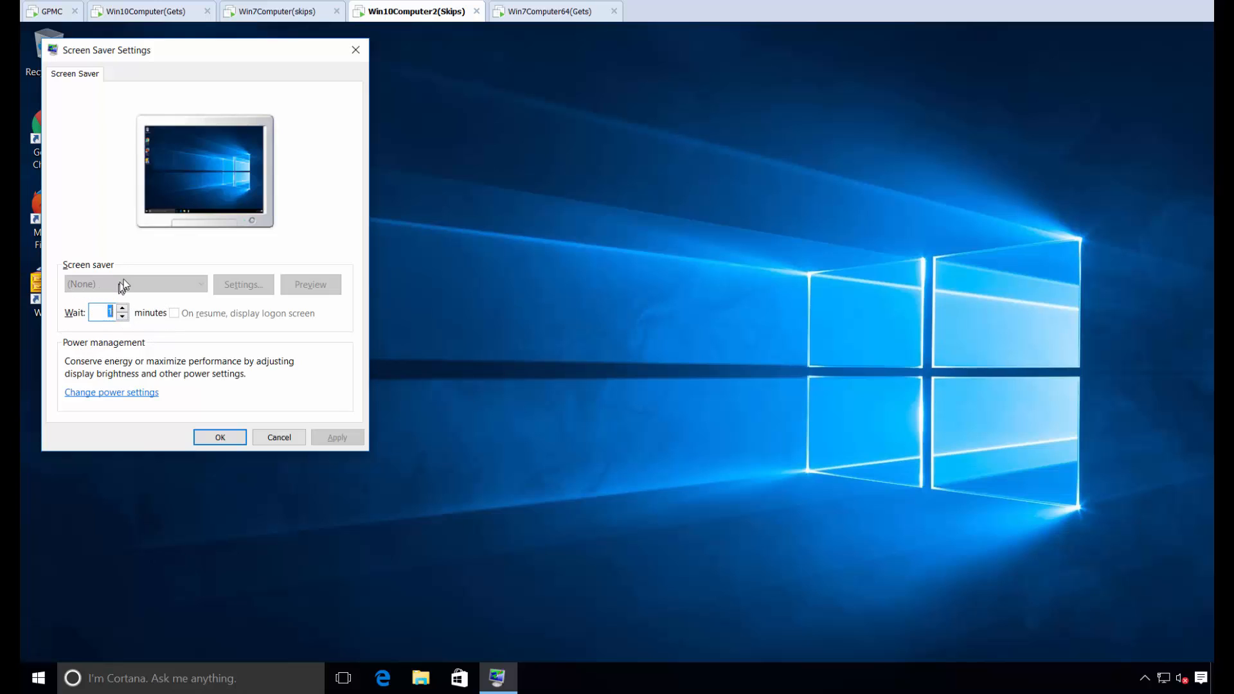
left_click(355, 49)
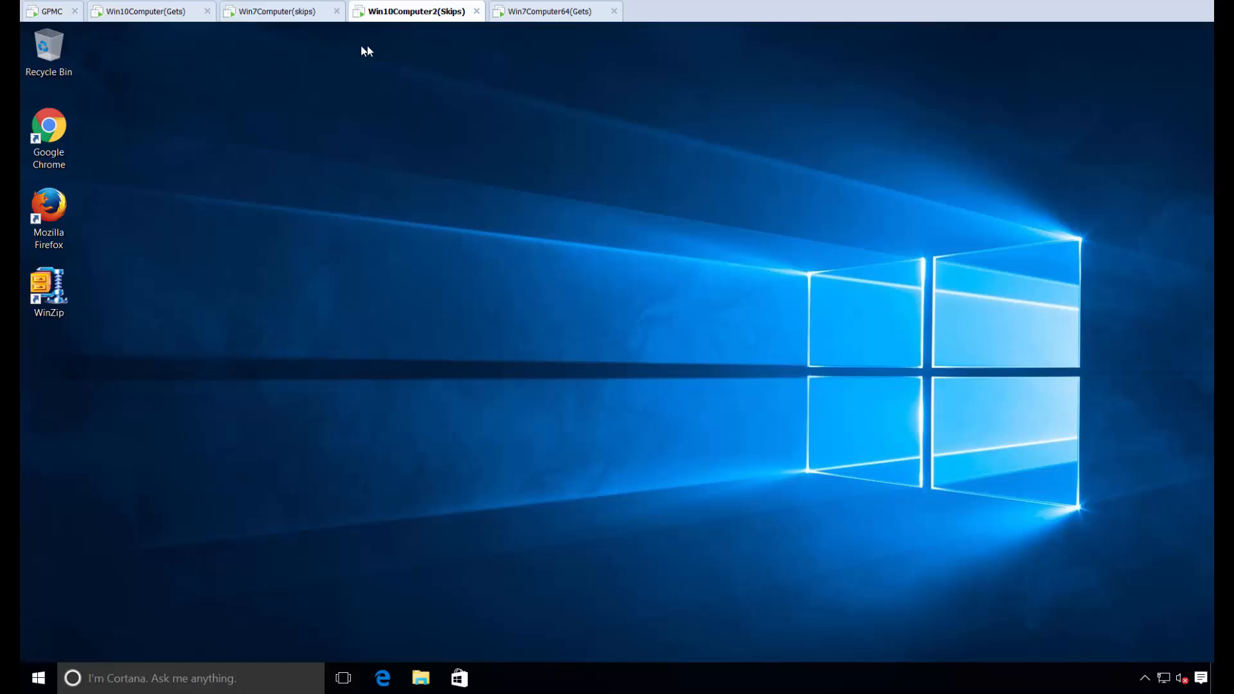
Switch to the Win7Computer64(Gets) machine, refresh Group Policy by running gpupdate in a Command Prompt, and close the prompt.
left_click(542, 16)
key("super")
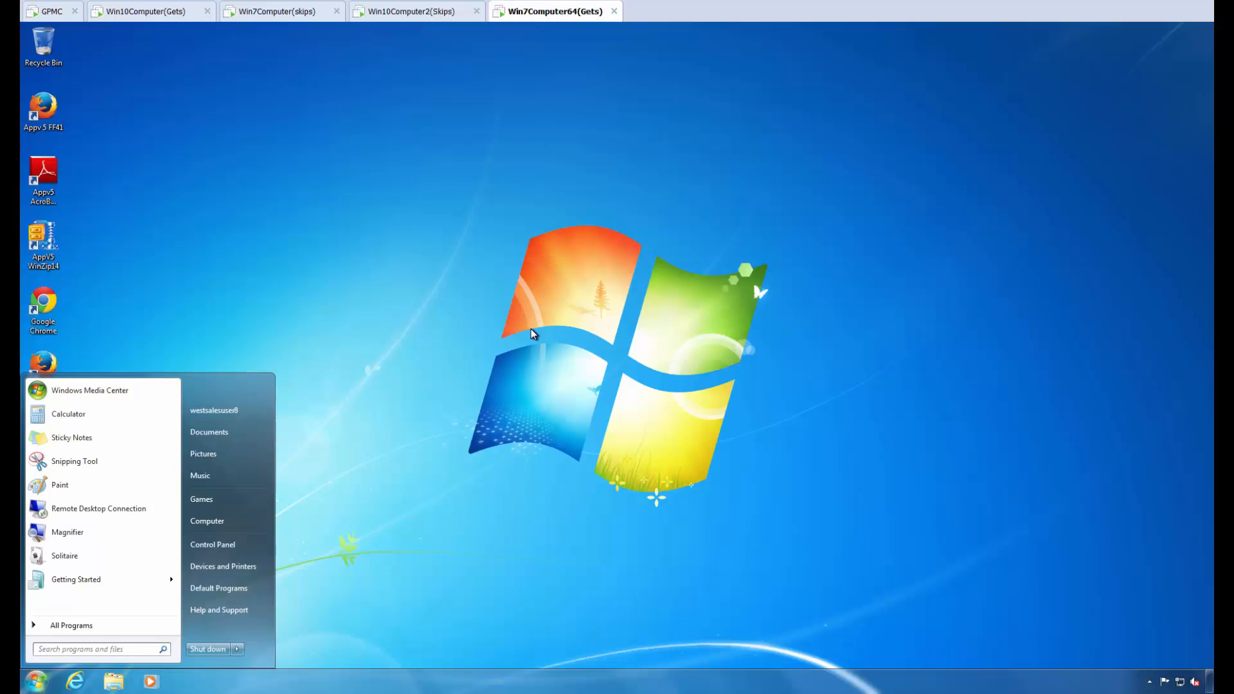
type("cmd")
key("Return")
type("gpupdate")
key("Return")
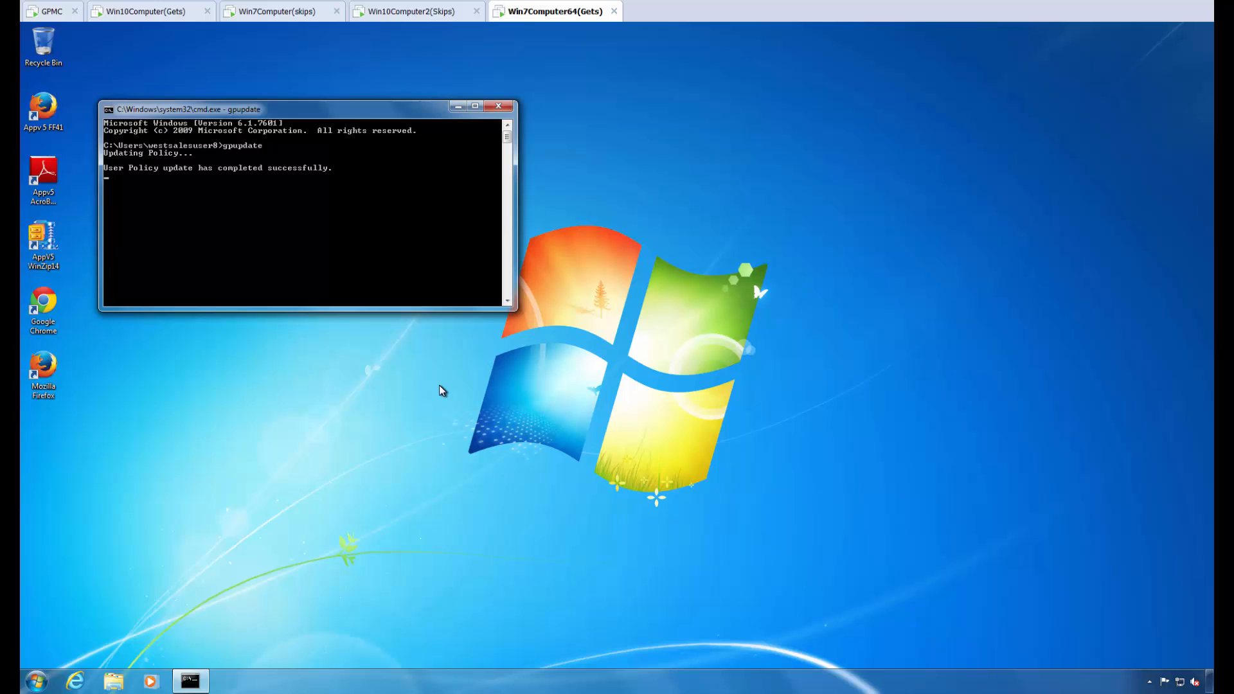
left_click(500, 108)
Open the screen saver settings through desktop personalization on Win7Computer64(Gets) and inspect the screen saver, wait time and logon options.
right_click(499, 106)
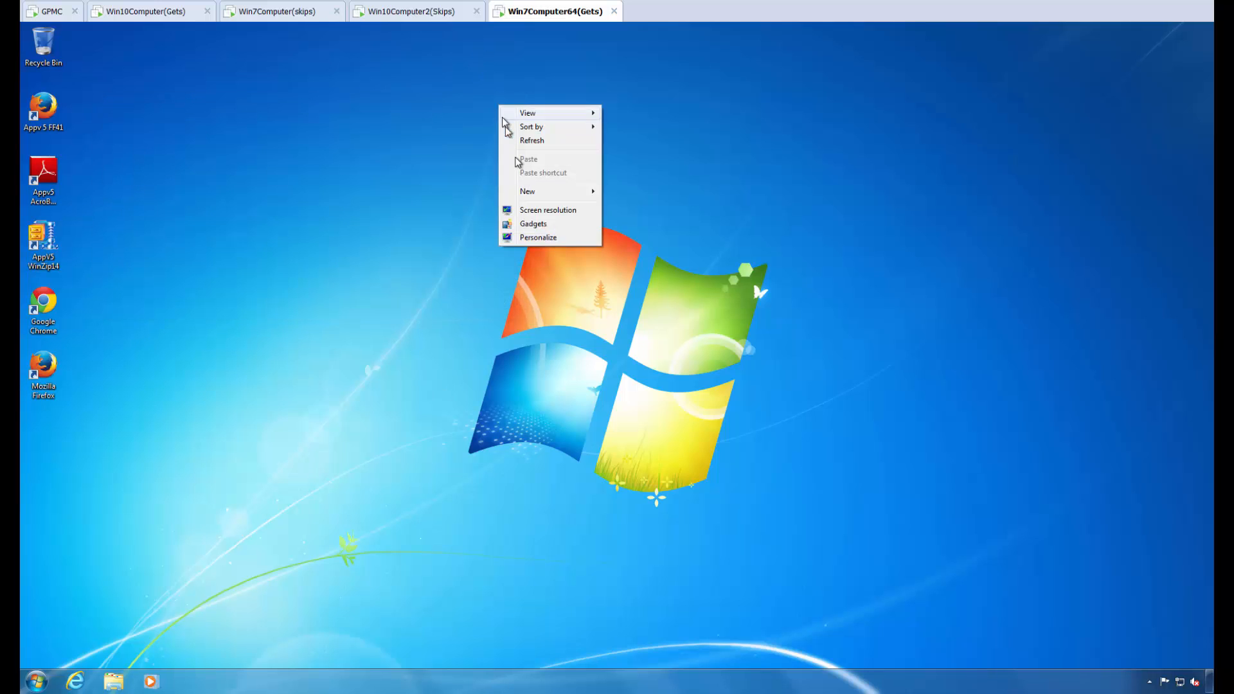
left_click(558, 242)
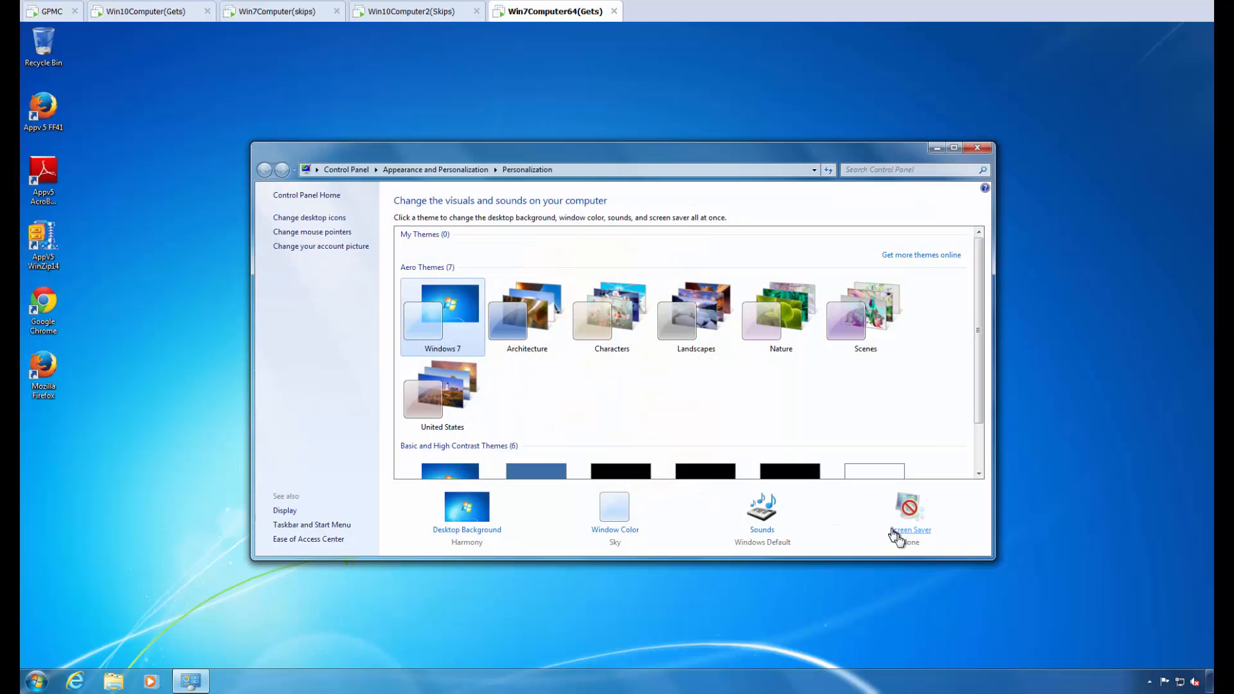
left_click(906, 531)
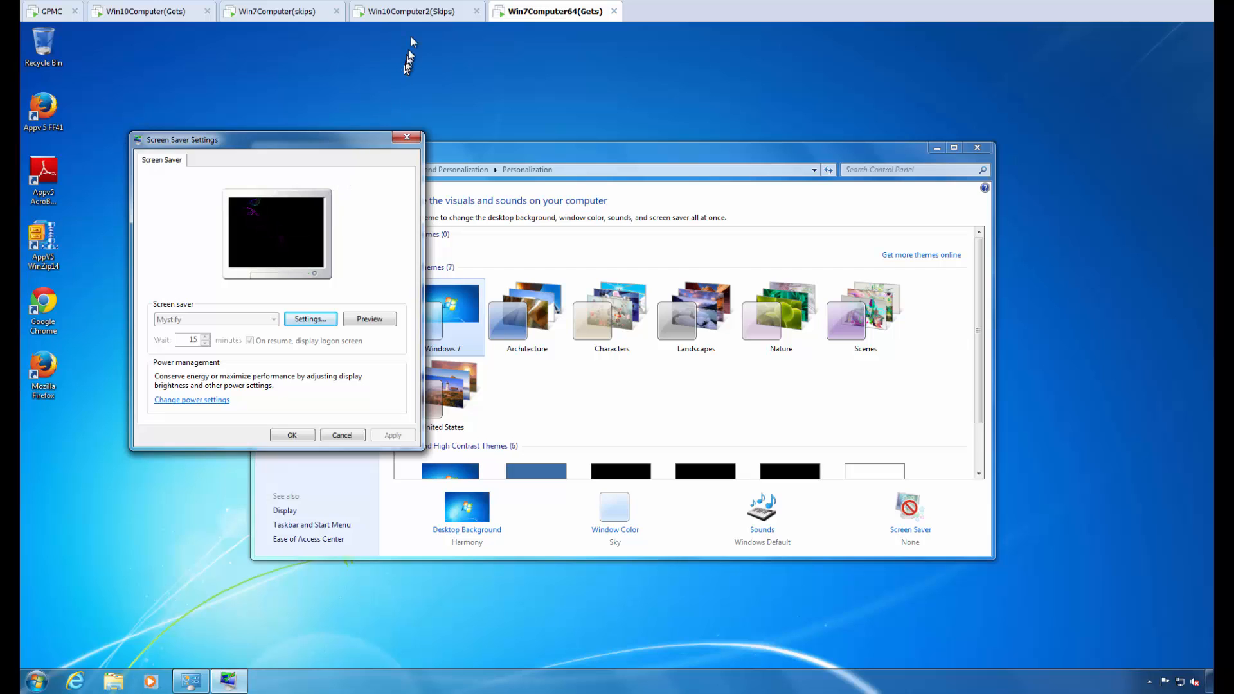
Return to the GPMC machine and show the collections under the computer-side Administrative Templates Manager.
left_click(416, 13)
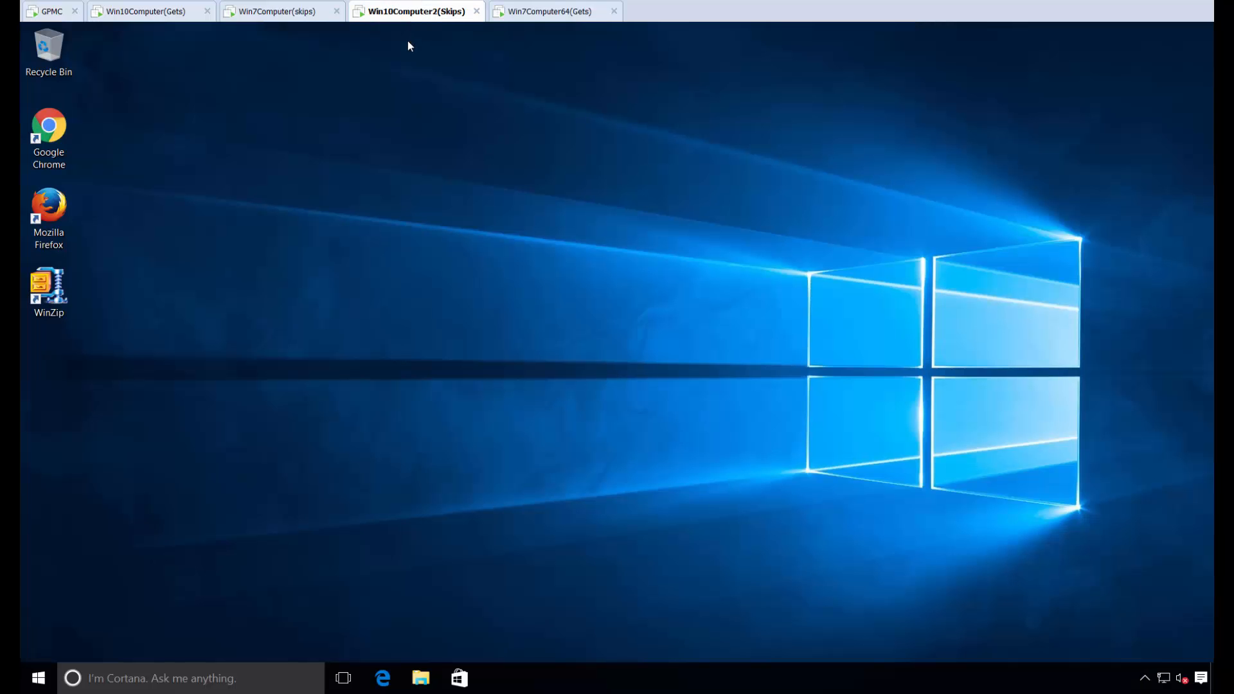
left_click(37, 15)
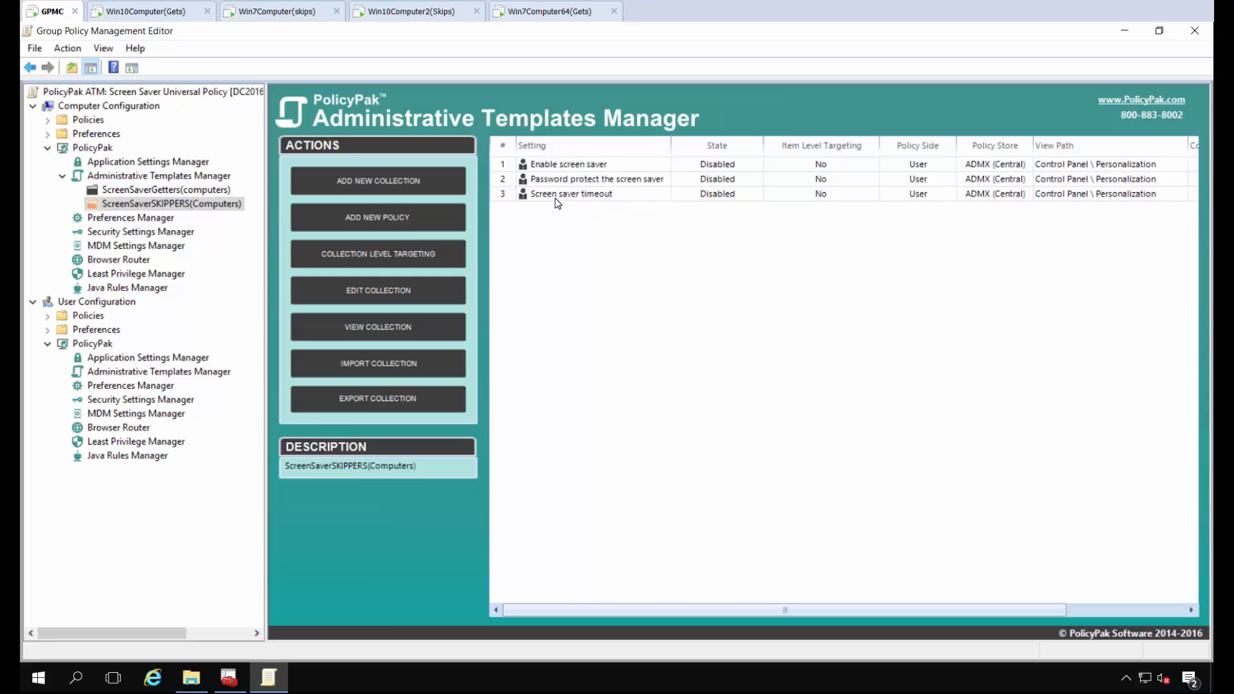
left_click_drag(556, 201, 202, 182)
left_click(201, 182)
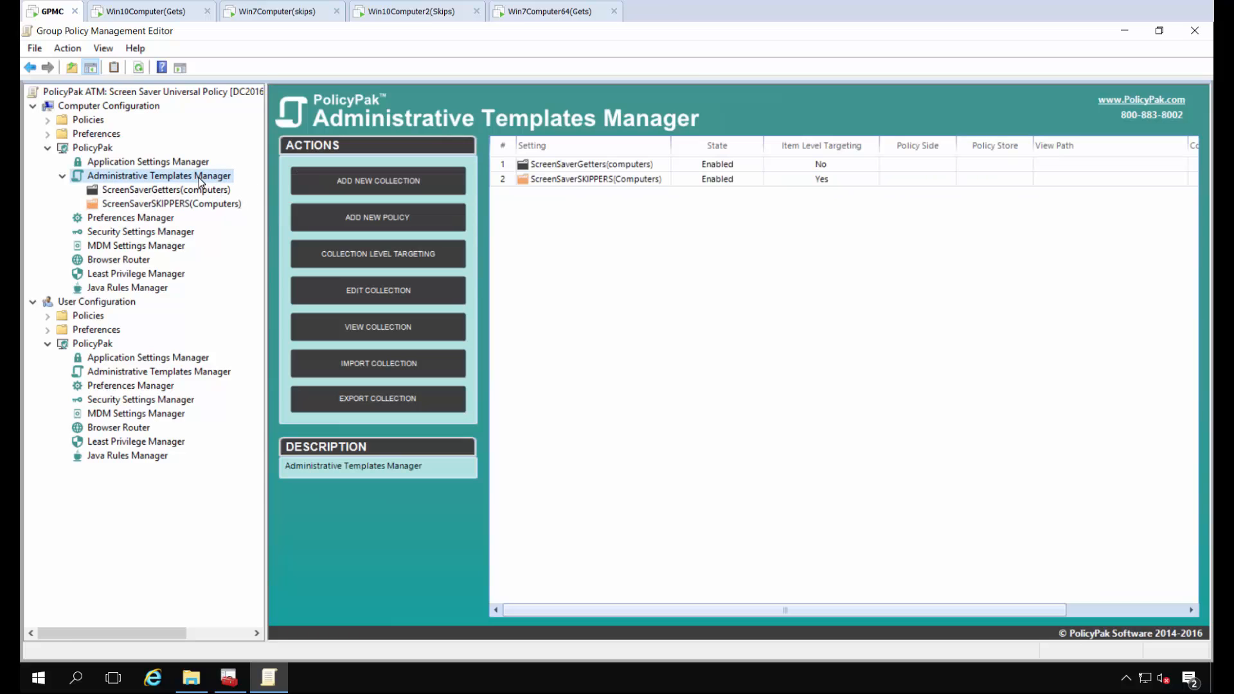